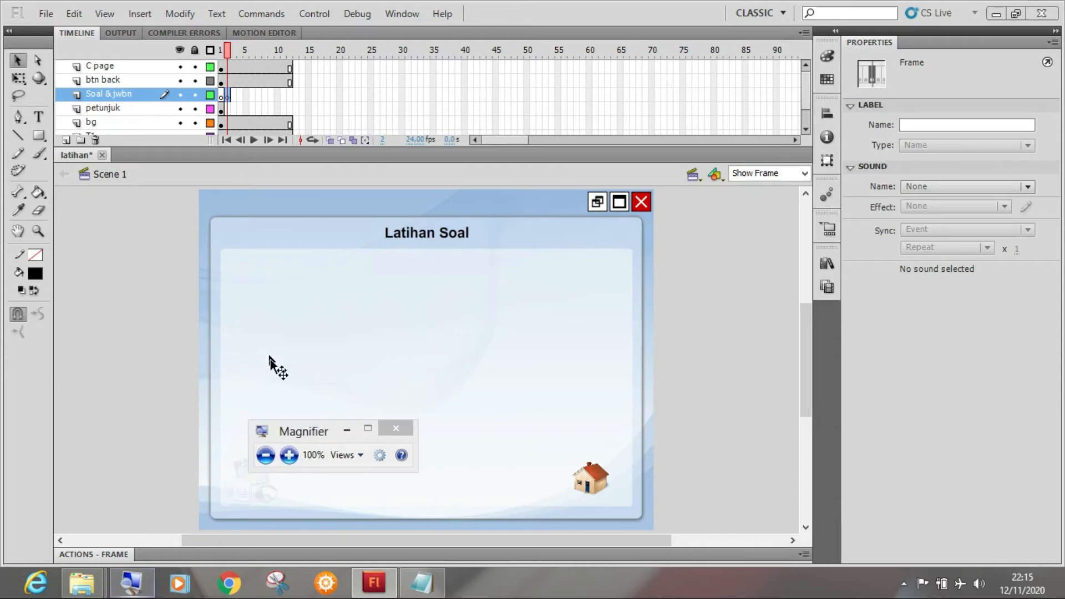
# Examine frames 1 and 2 of the petunjuk and Soal & jwbn layers in the magnified timeline.
pyautogui.click(289, 455)
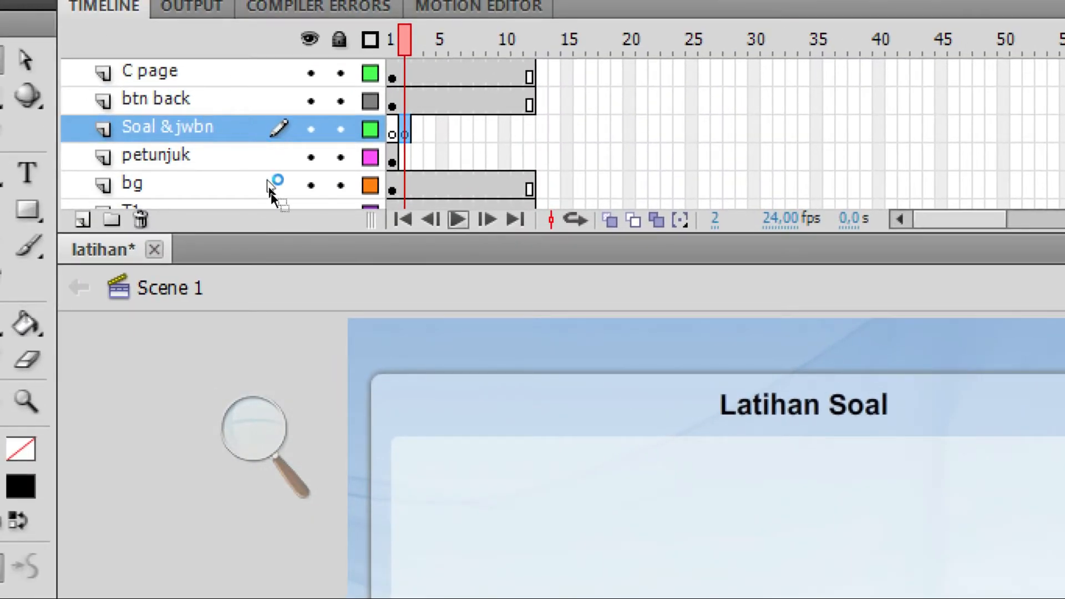
pyautogui.click(168, 205)
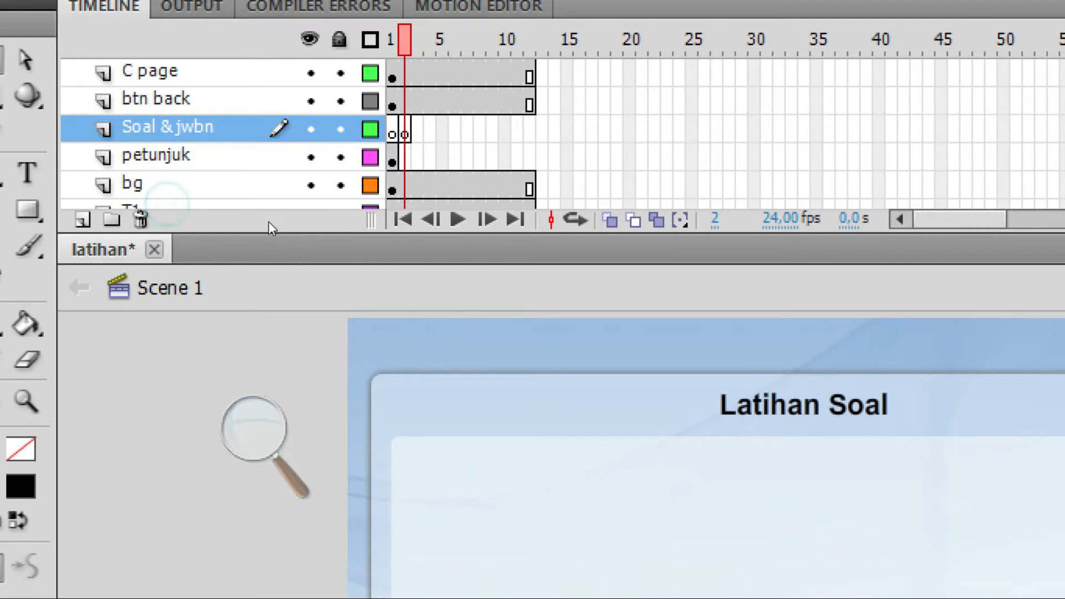
pyautogui.scroll(-5, 268, 222)
pyautogui.press(',')
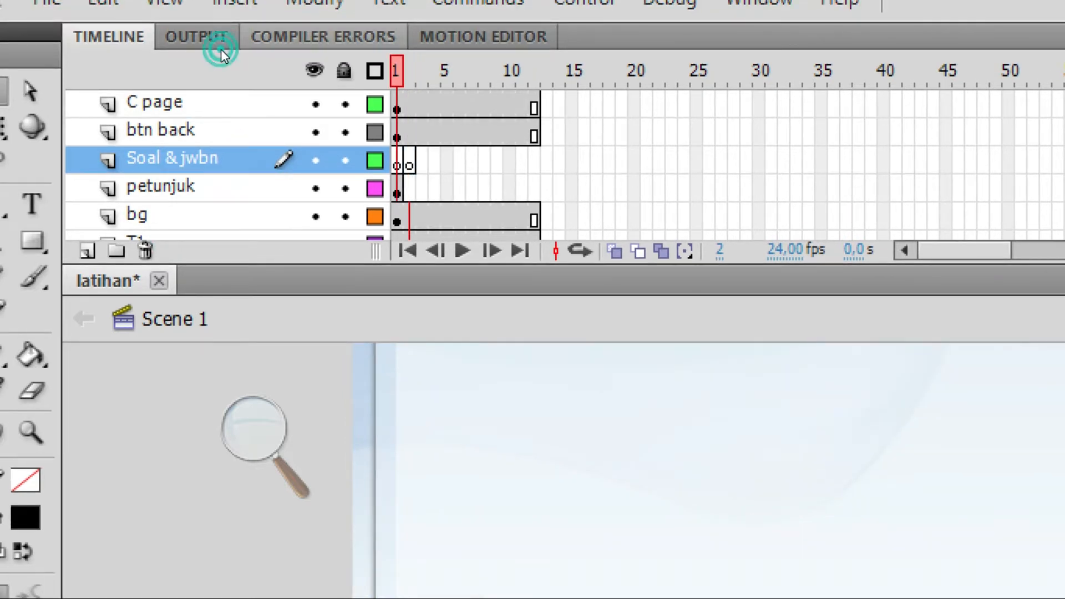
pyautogui.click(117, 106)
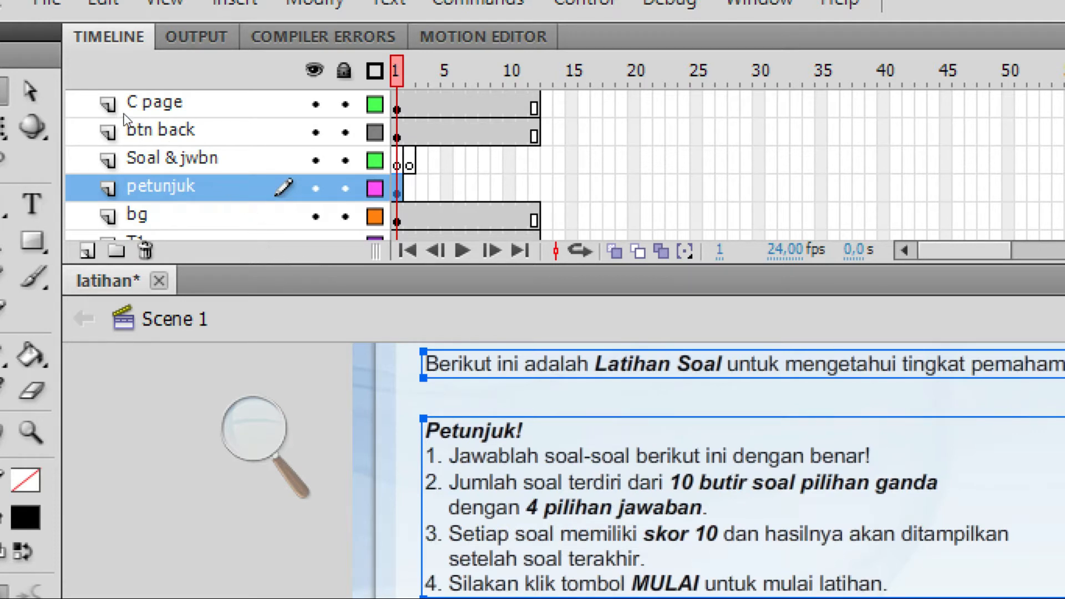
pyautogui.click(119, 96)
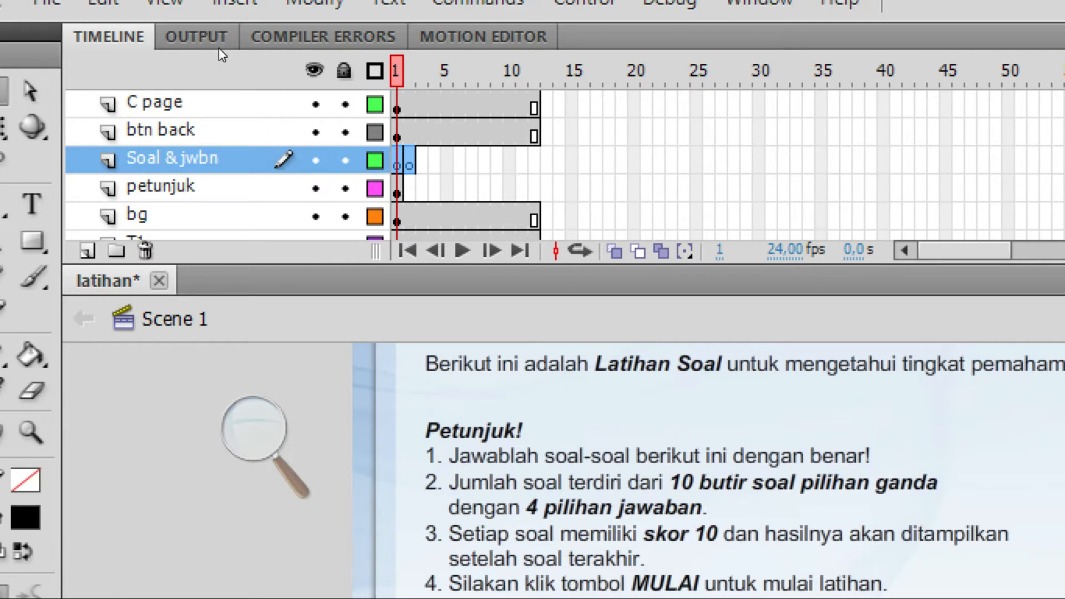
pyautogui.press('.')
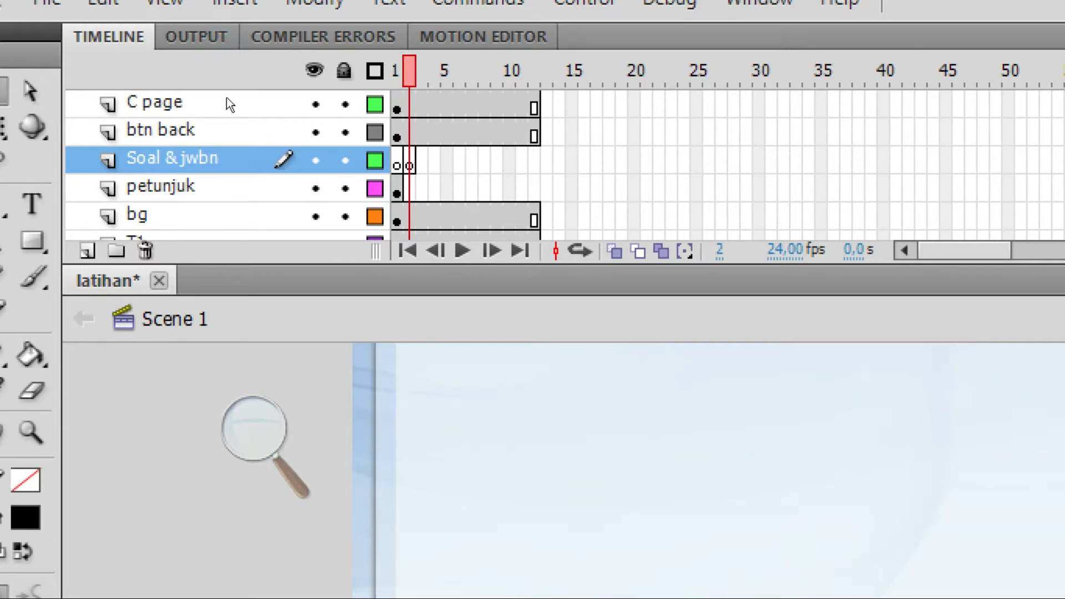
pyautogui.click(226, 98)
pyautogui.press(',')
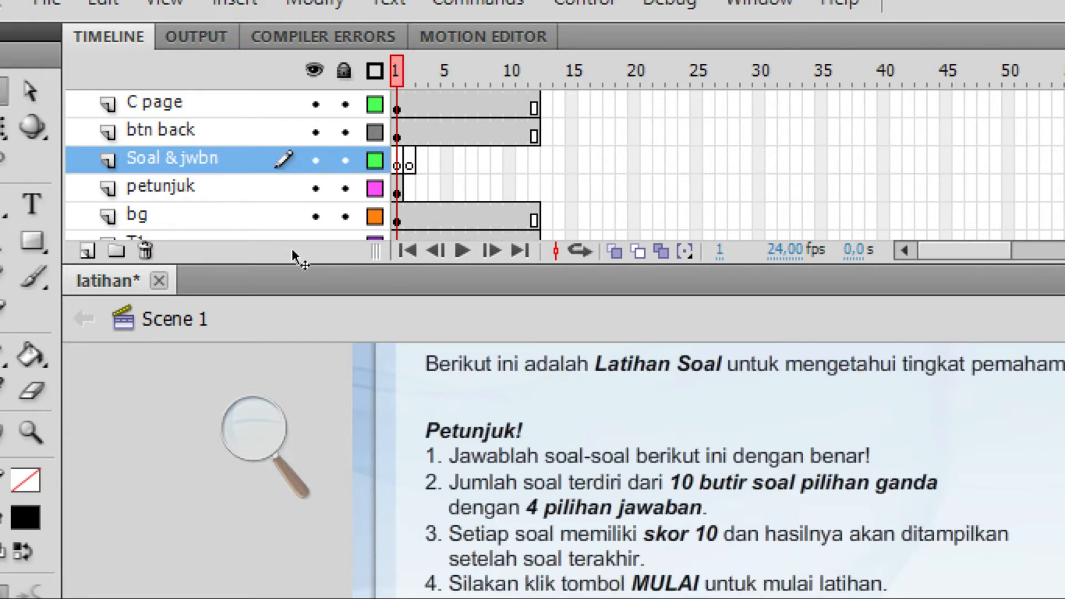
pyautogui.press('.')
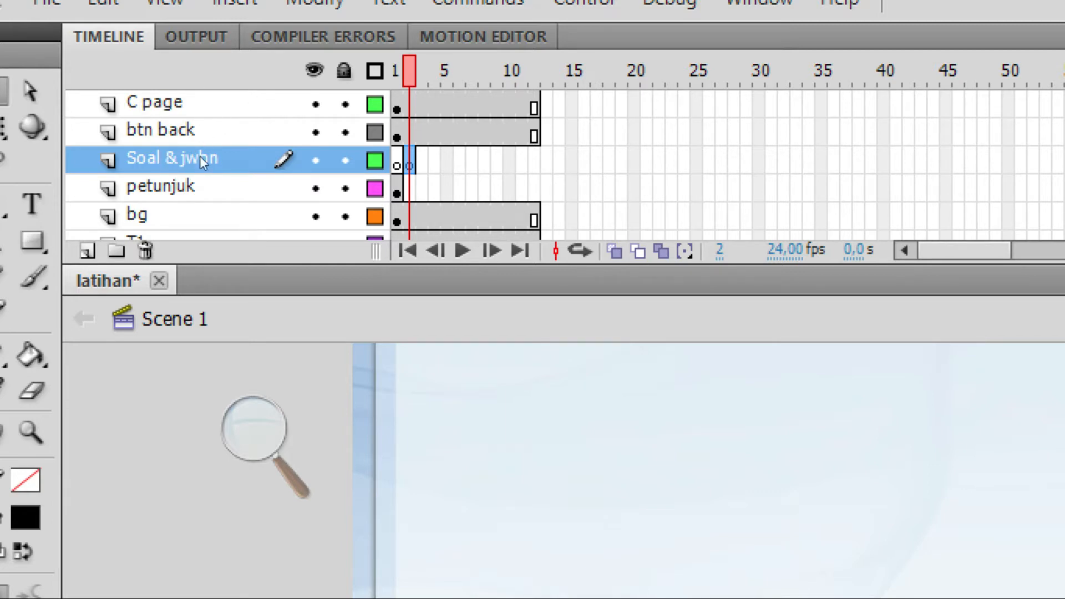
pyautogui.click(253, 430)
pyautogui.click(240, 448)
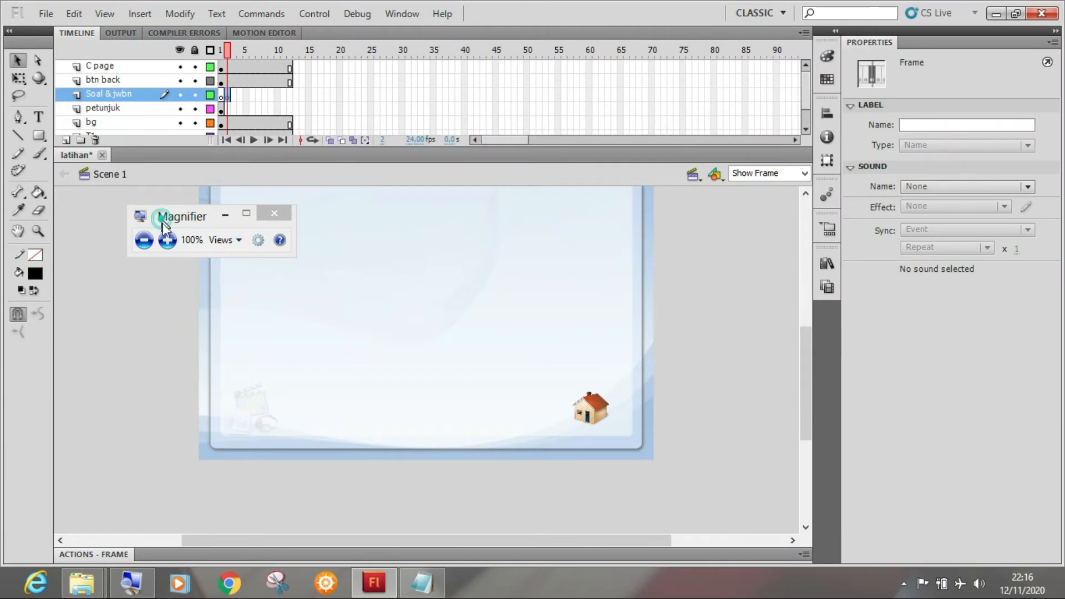
pyautogui.moveTo(155, 219); pyautogui.dragTo(159, 483)
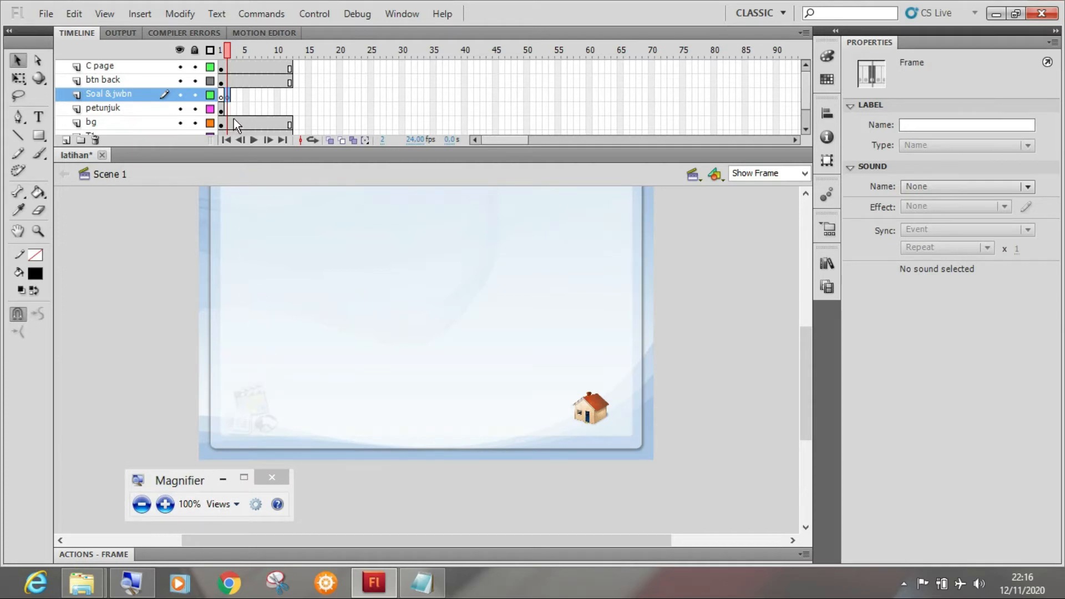
# Add a static text box in Regular style, about 852 px wide, below the Latihan Soal title with placeholder text "ertt".
pyautogui.click(37, 117)
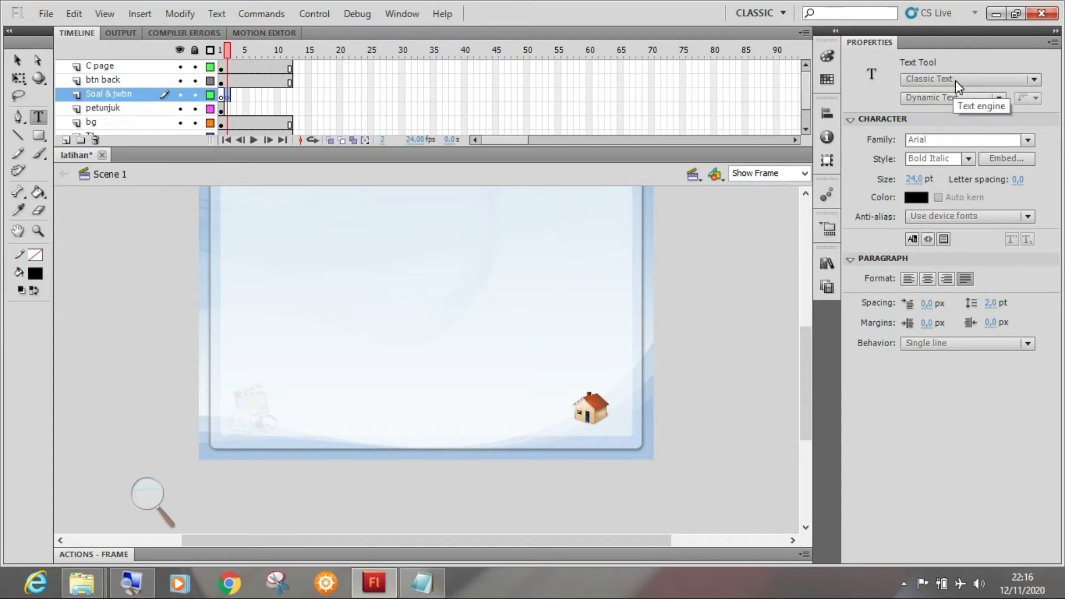
pyautogui.click(960, 94)
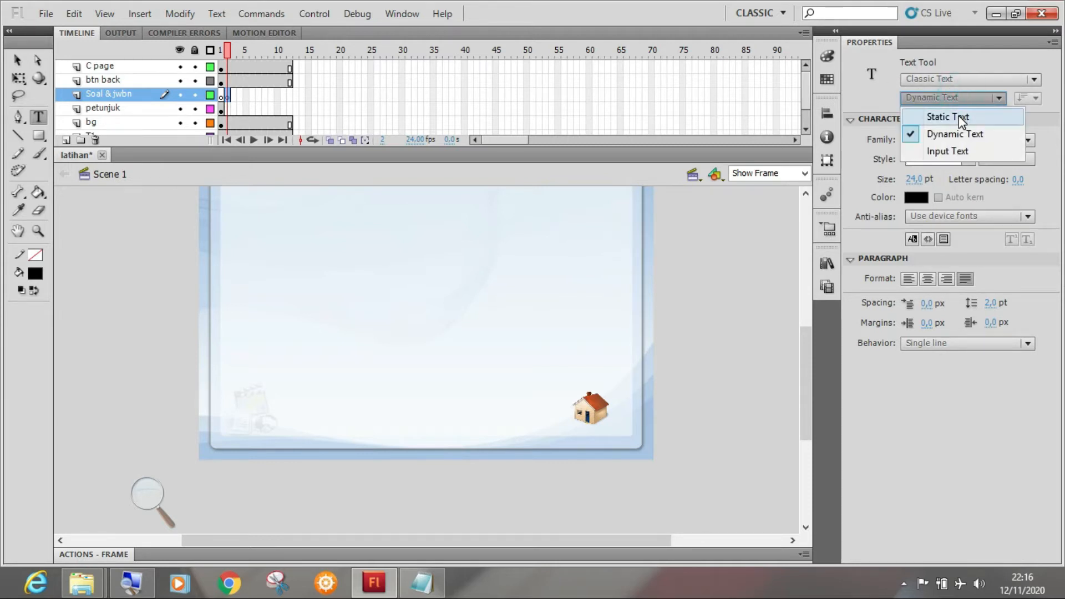
pyautogui.click(955, 116)
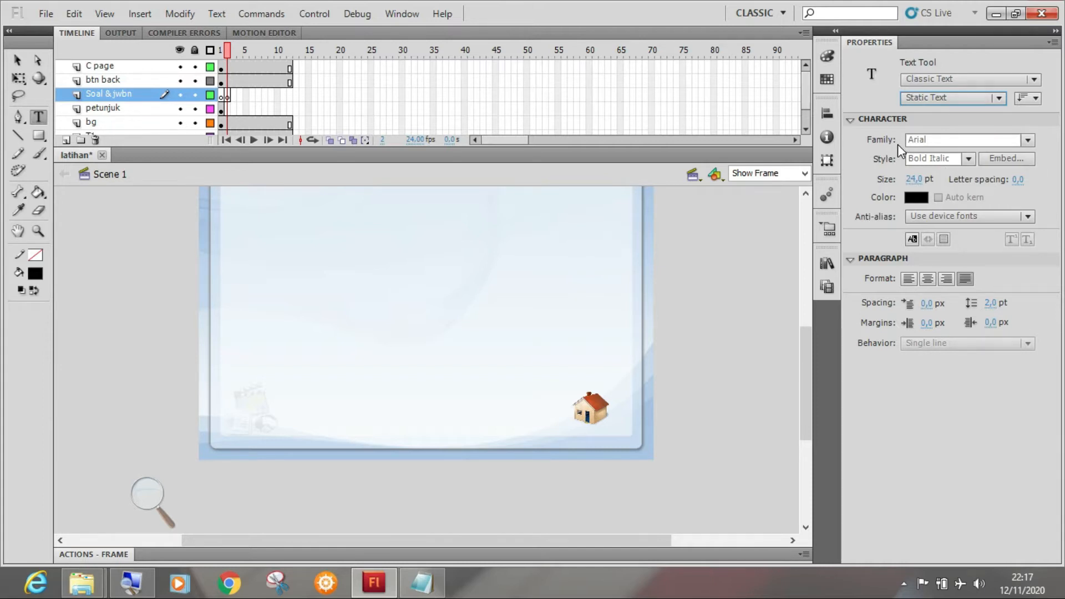
pyautogui.click(969, 159)
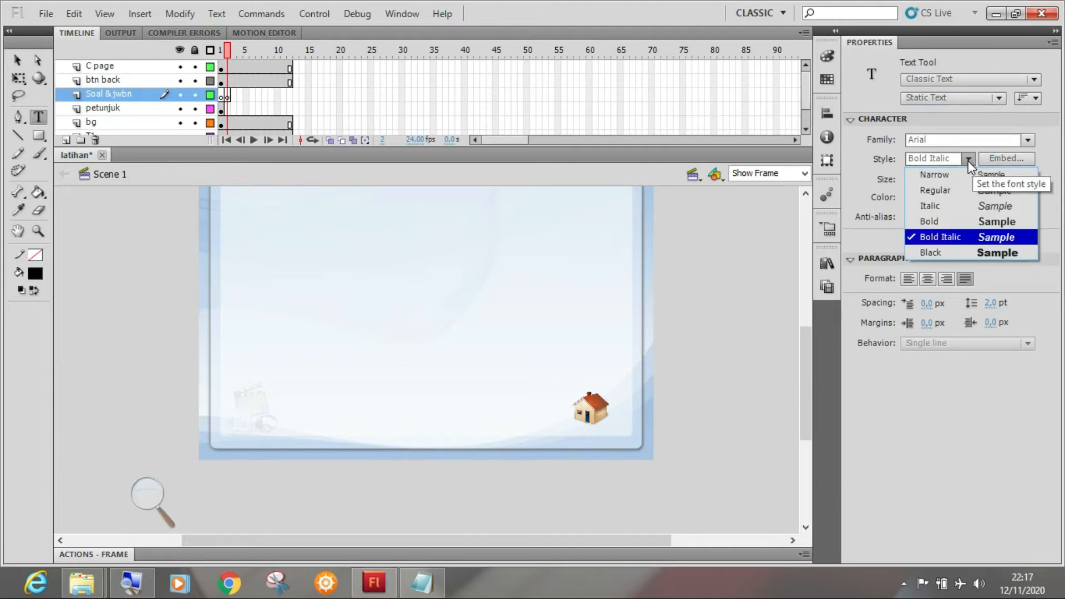
pyautogui.click(952, 193)
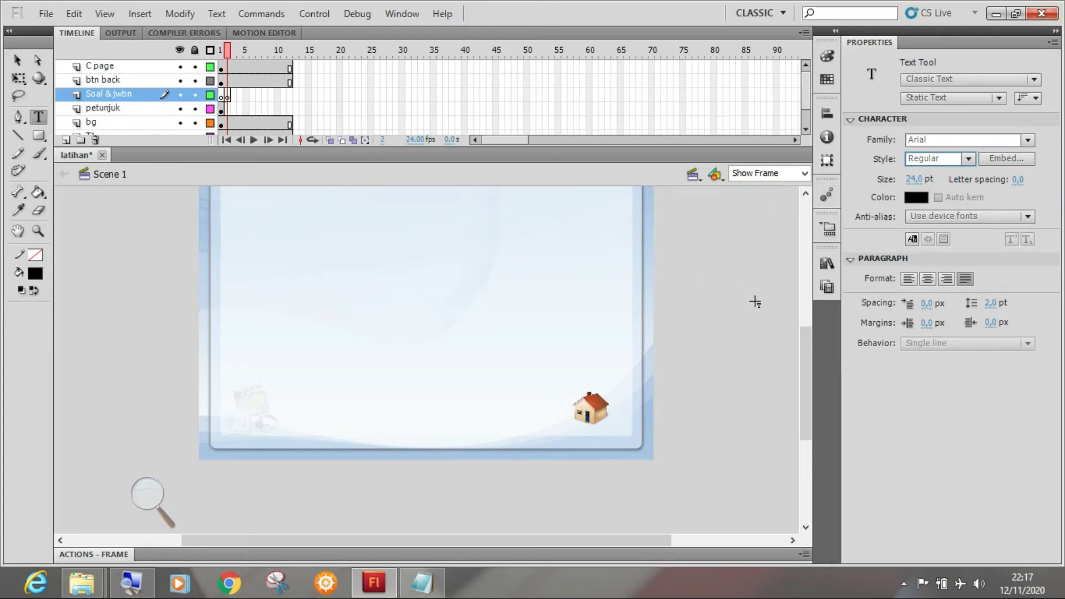
pyautogui.moveTo(808, 369); pyautogui.dragTo(807, 353)
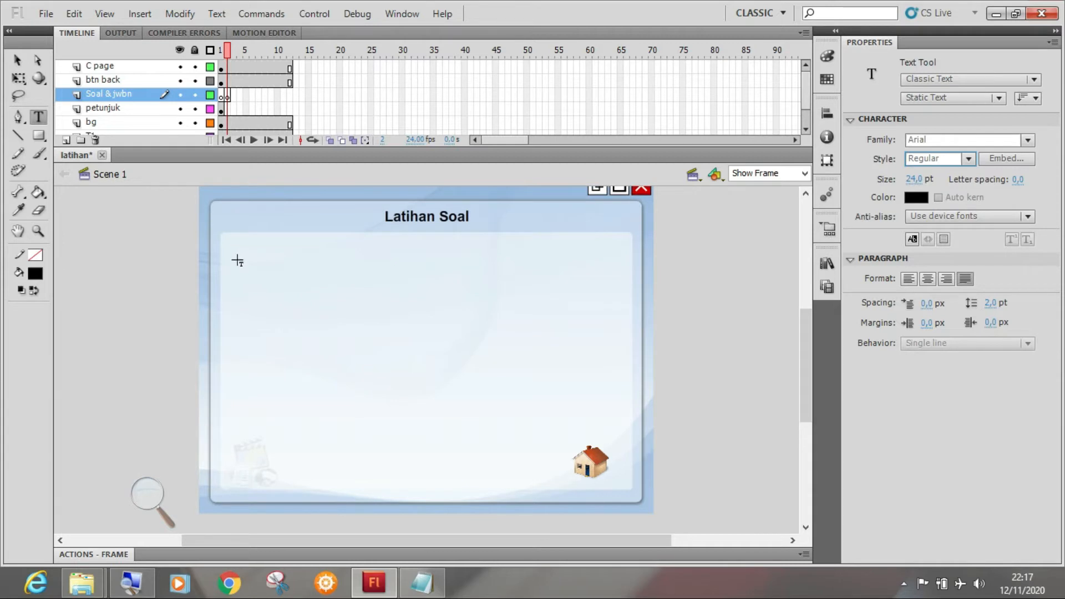
pyautogui.moveTo(235, 267); pyautogui.dragTo(613, 302)
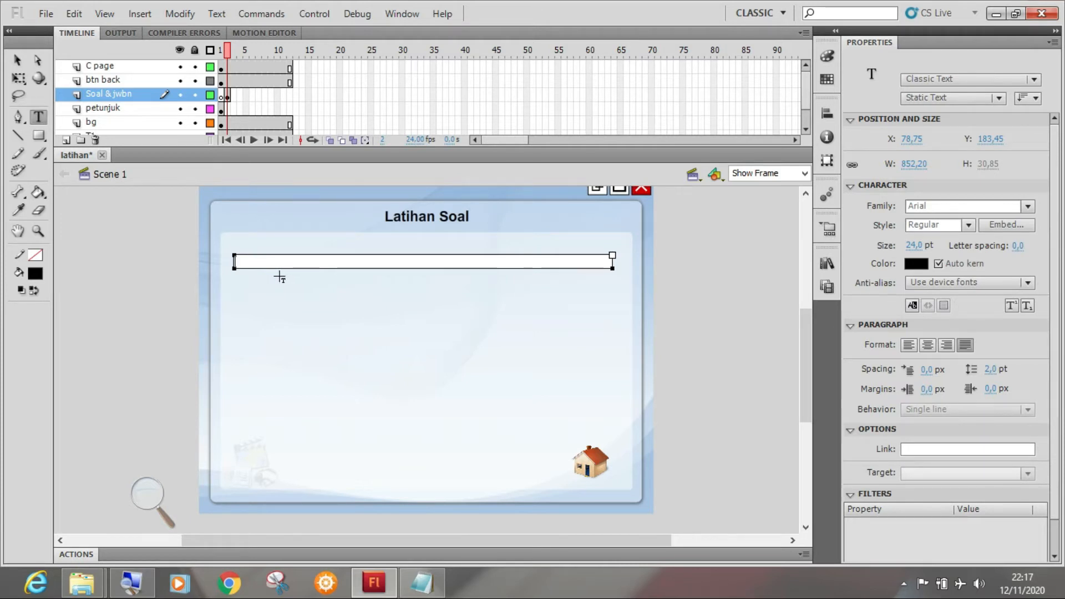
pyautogui.write('ertt')
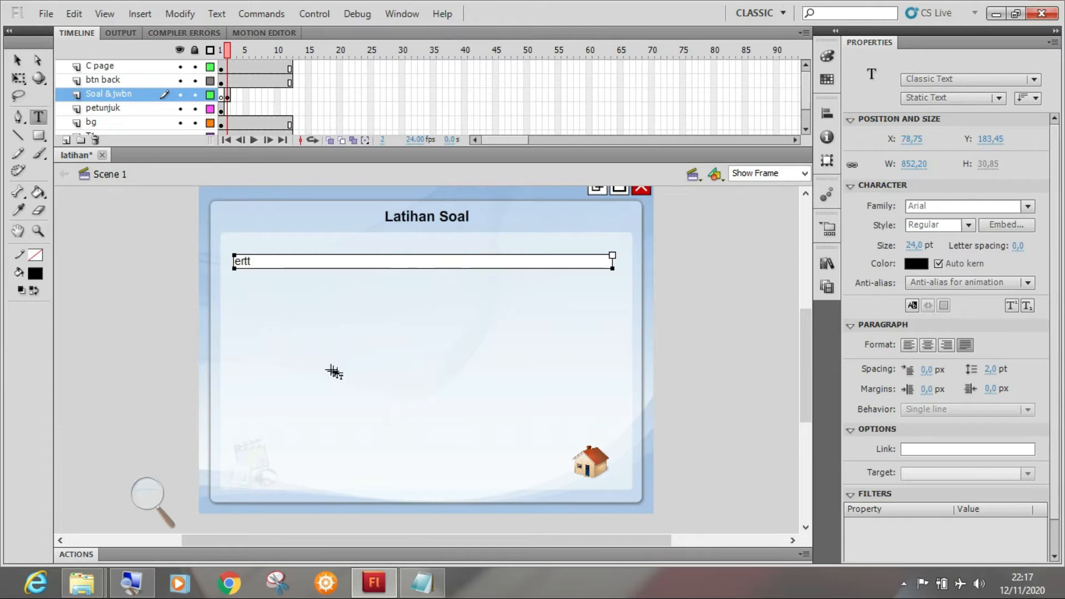
# Copy Soal no. 1 with its four answer options from the Soal Pilihan Ganda Notepad file and replace the placeholder text in Flash with it.
pyautogui.click(421, 582)
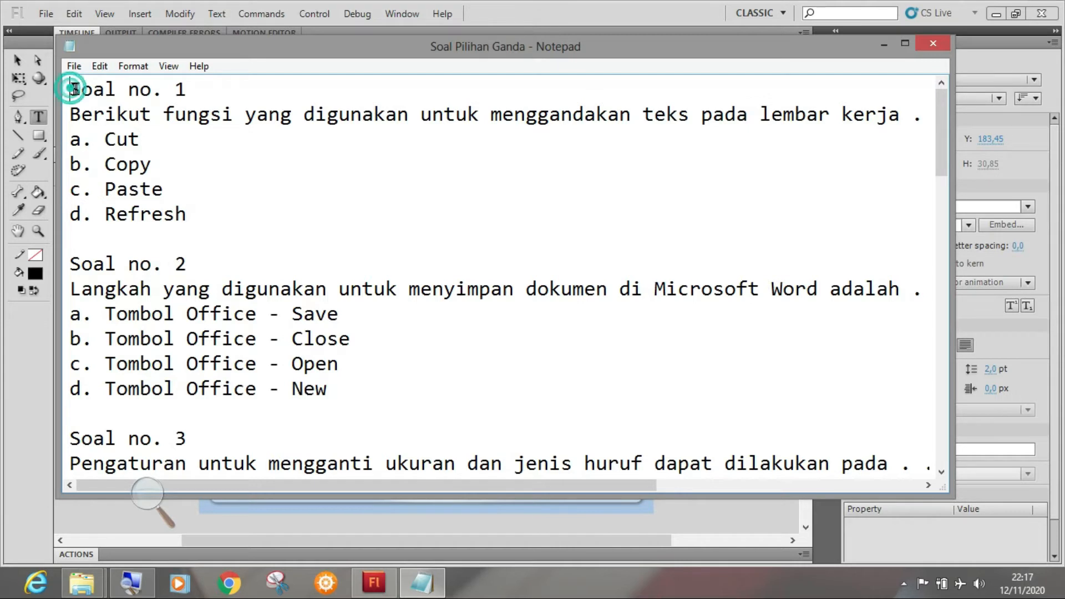
pyautogui.moveTo(71, 88); pyautogui.dragTo(188, 212)
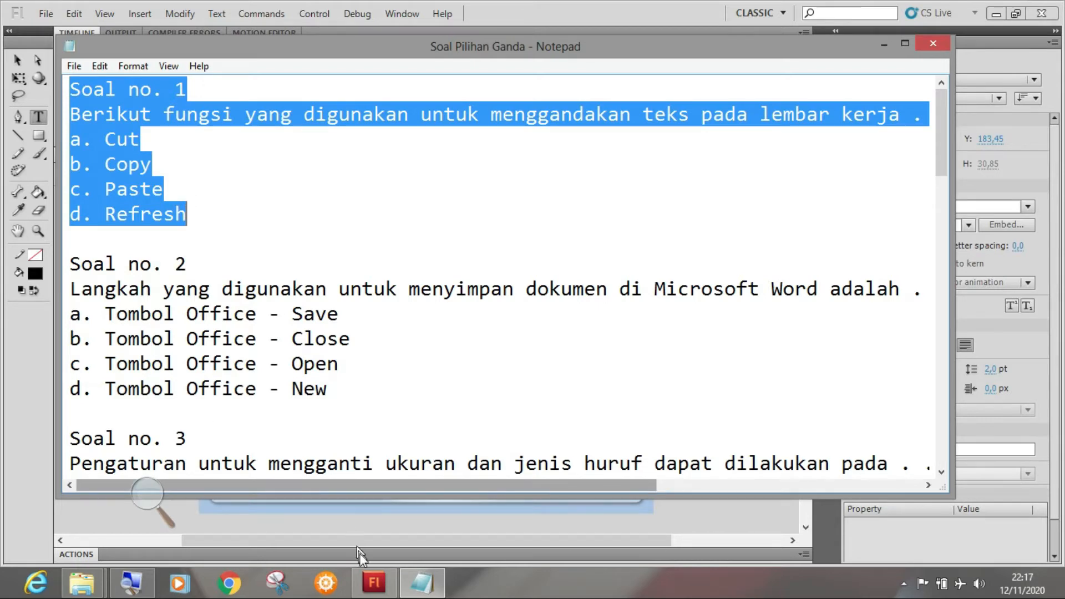
pyautogui.click(374, 582)
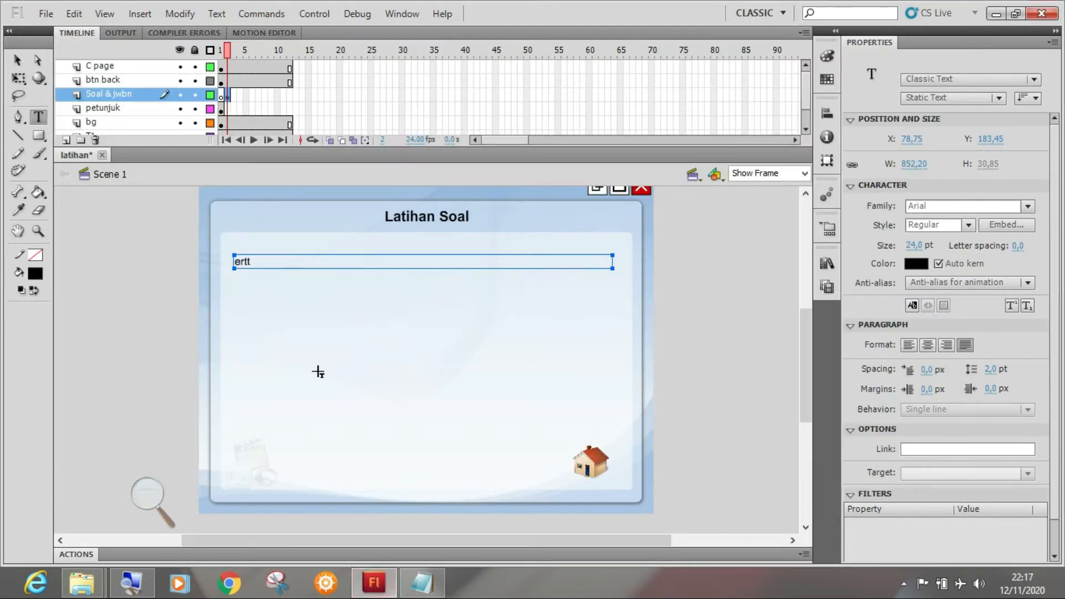
pyautogui.click(275, 264)
pyautogui.doubleClick(275, 264)
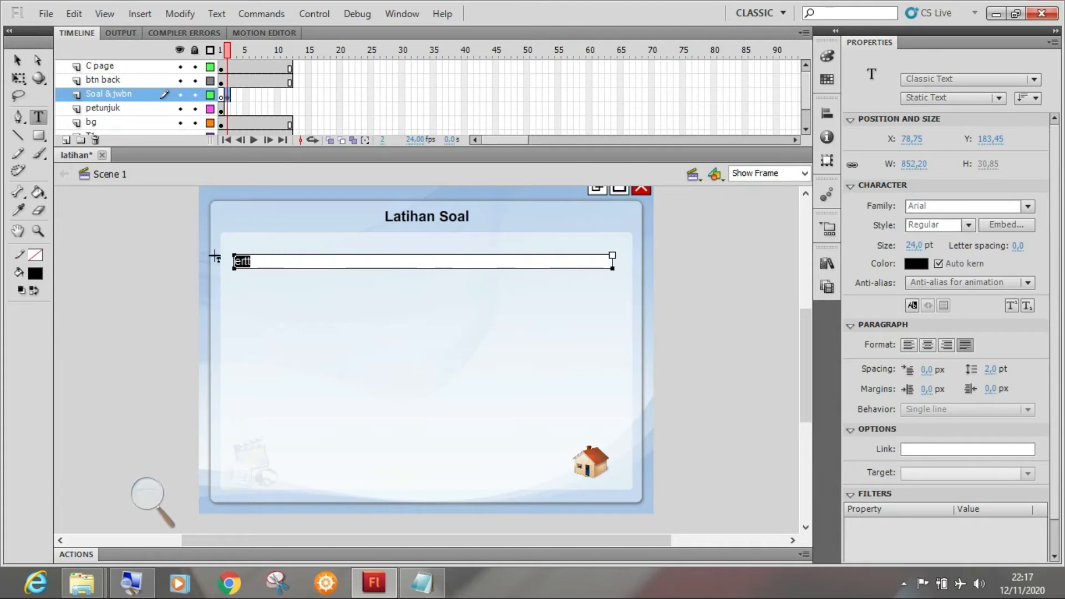
pyautogui.write('Soal no. 1   Berikut fungsi yang digunakan untuk menggandakan teks pada lembar kerja . . . . a. Cut b. Copy c. Paste d. Refresh')
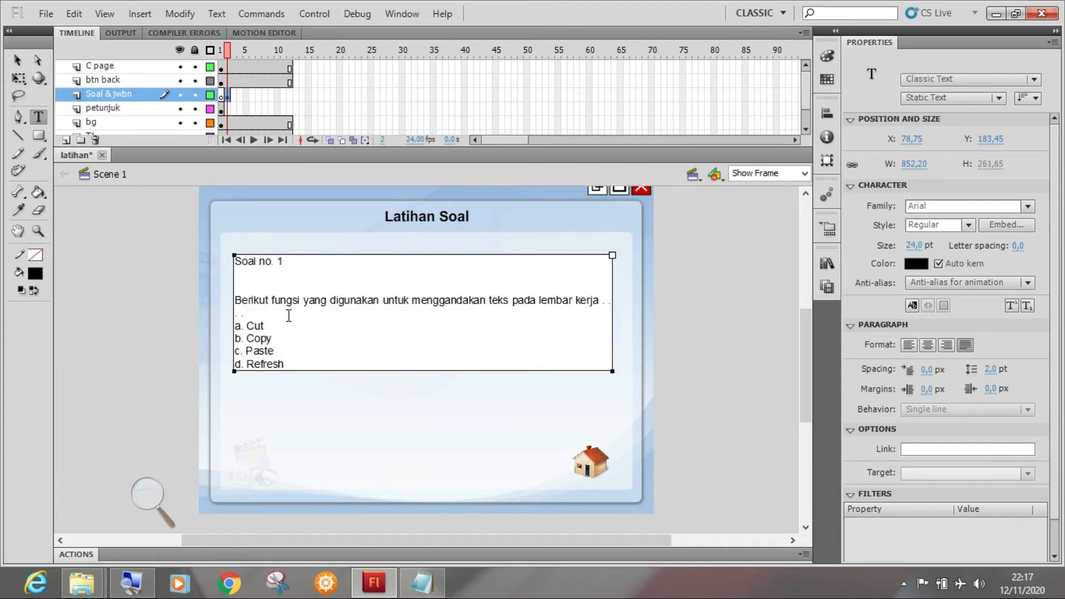
# Remove the extra blank line, shorten the question's trailing dots to three, and widen the text box to about 862 px.
pyautogui.click(251, 288)
pyautogui.press('BackSpace')
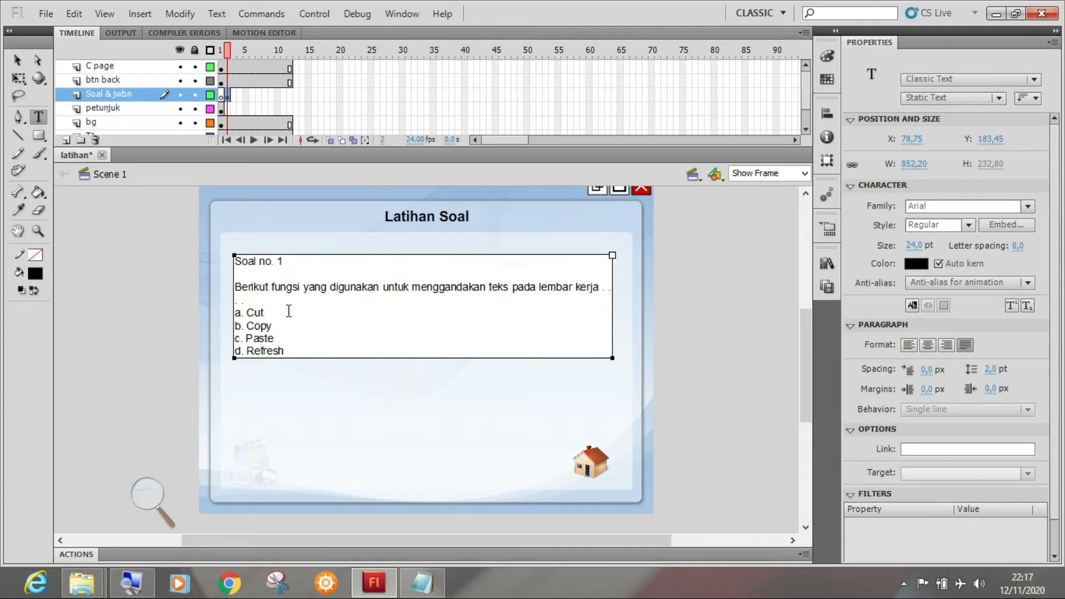
pyautogui.click(252, 302)
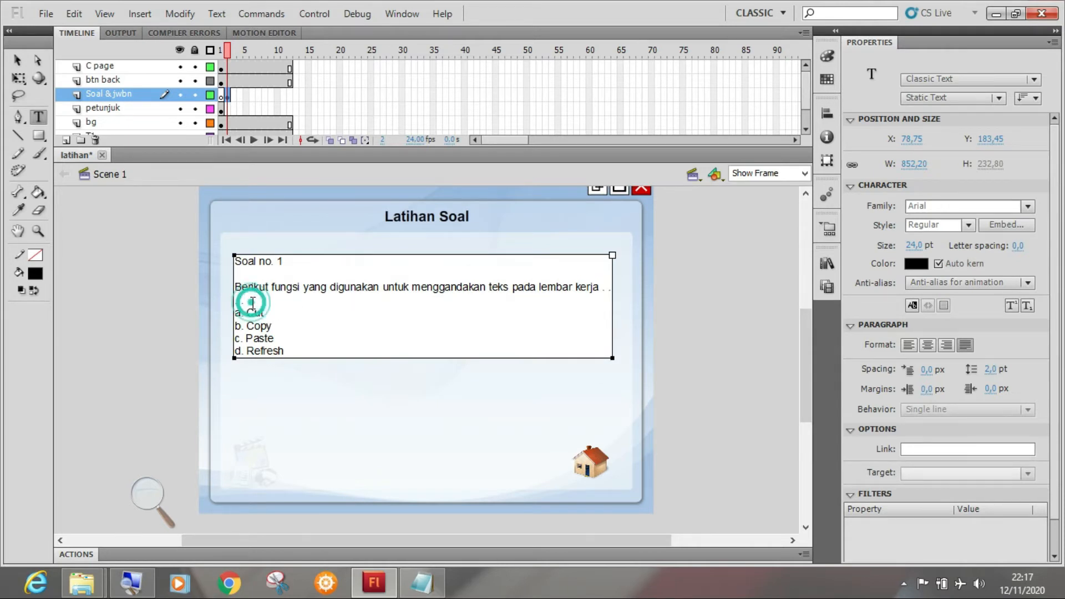
pyautogui.press('BackSpace')
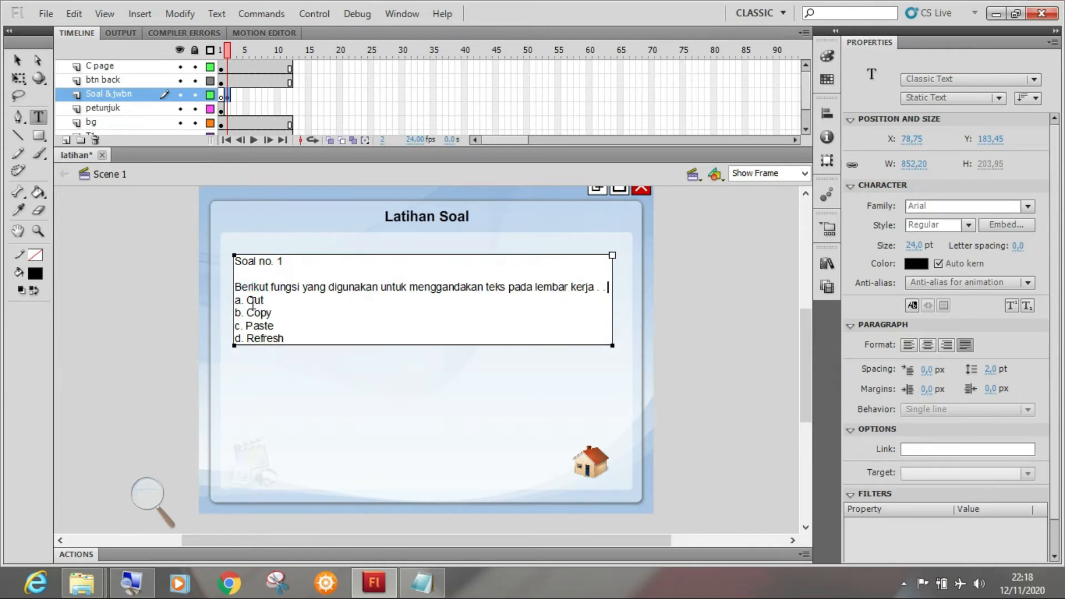
pyautogui.write('.')
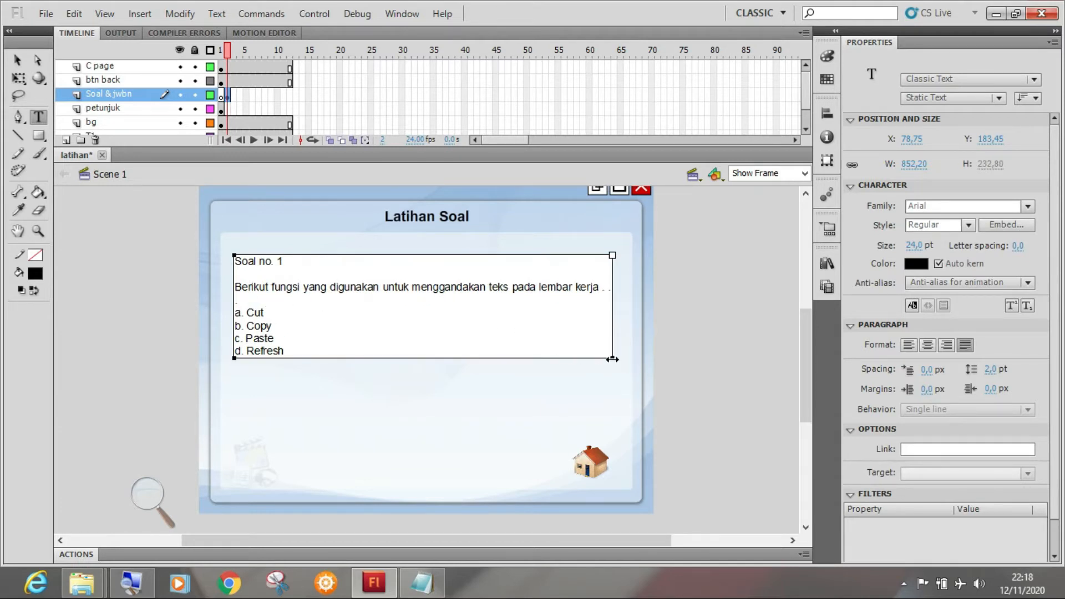
pyautogui.moveTo(612, 359); pyautogui.dragTo(618, 359)
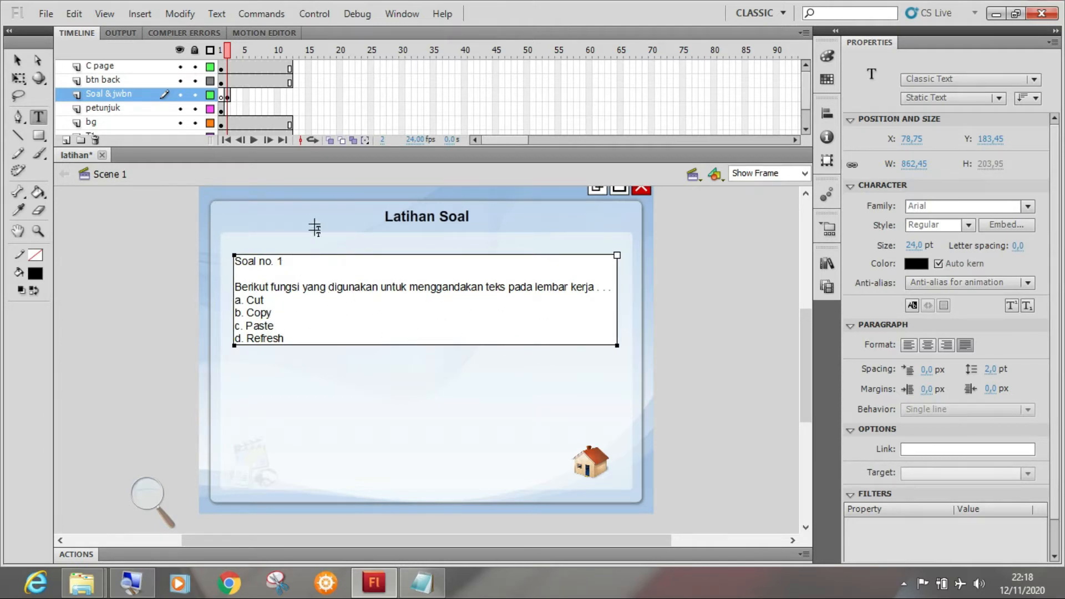
# Center the question text box horizontally on the stage.
pyautogui.click(18, 66)
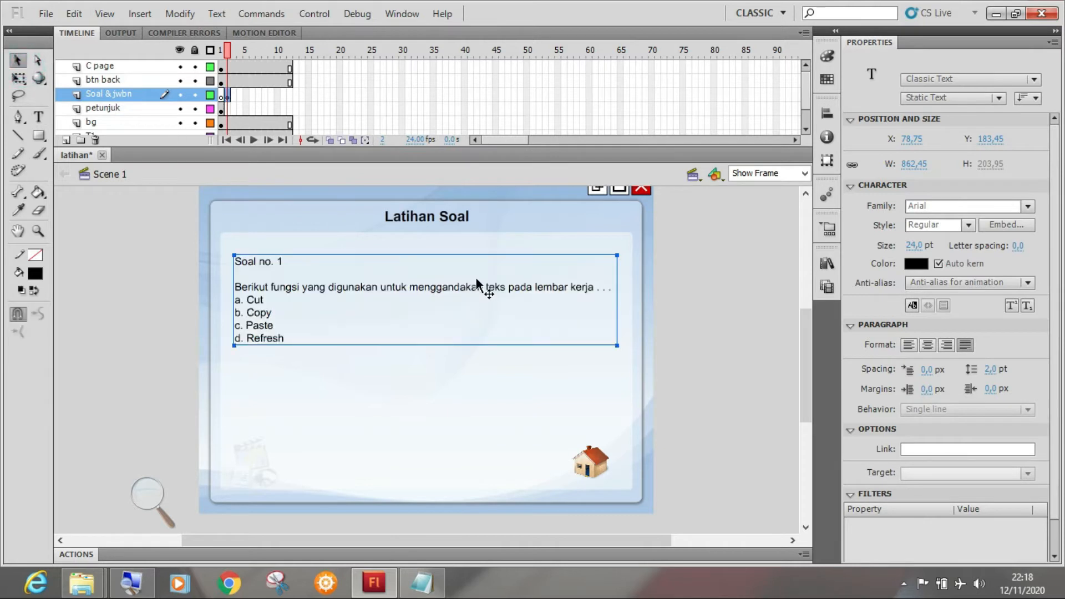
pyautogui.click(826, 114)
pyautogui.click(692, 146)
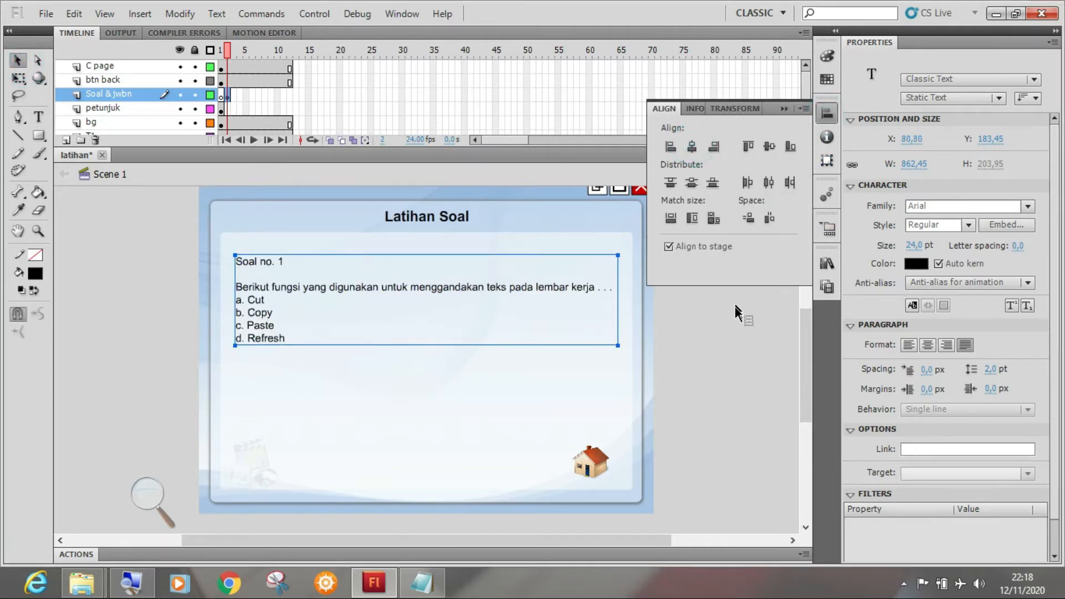
# Set the font style of the "Soal no. 1" heading to Bold Italic.
pyautogui.click(251, 263)
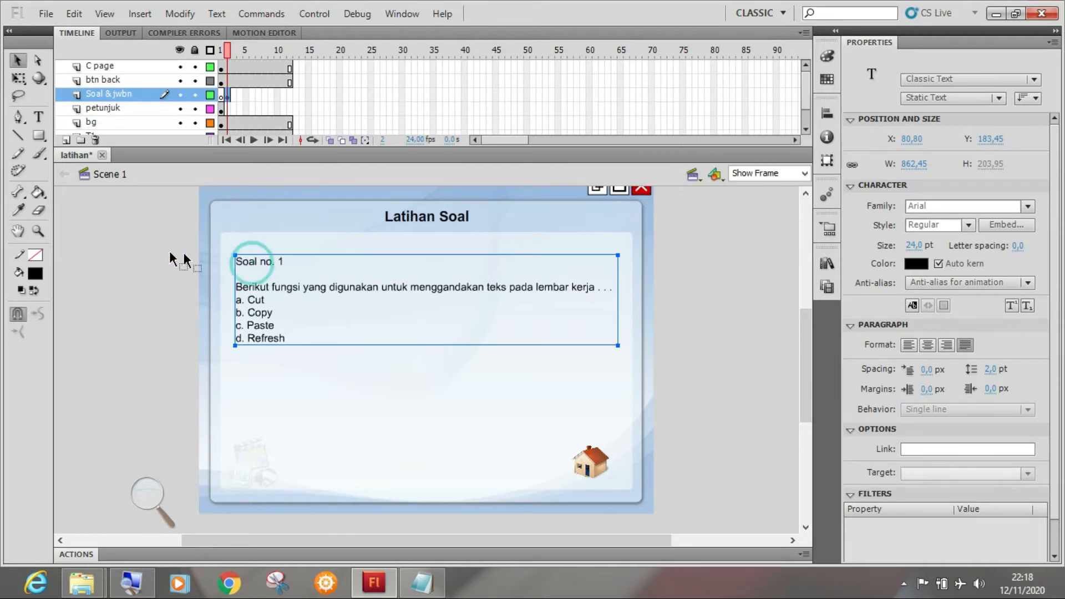
pyautogui.click(38, 116)
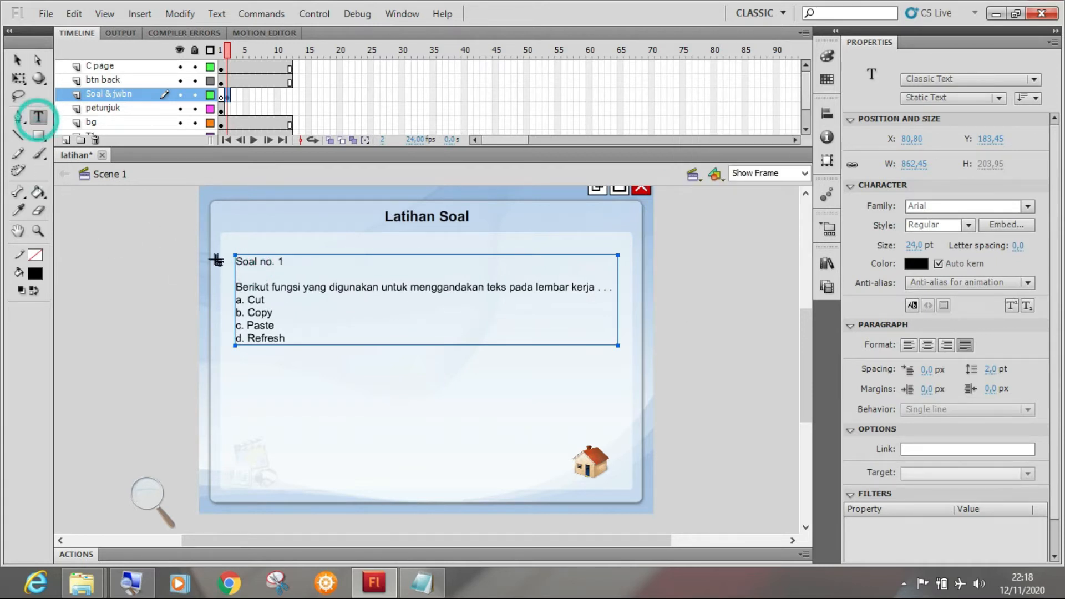
pyautogui.moveTo(286, 262); pyautogui.dragTo(236, 262)
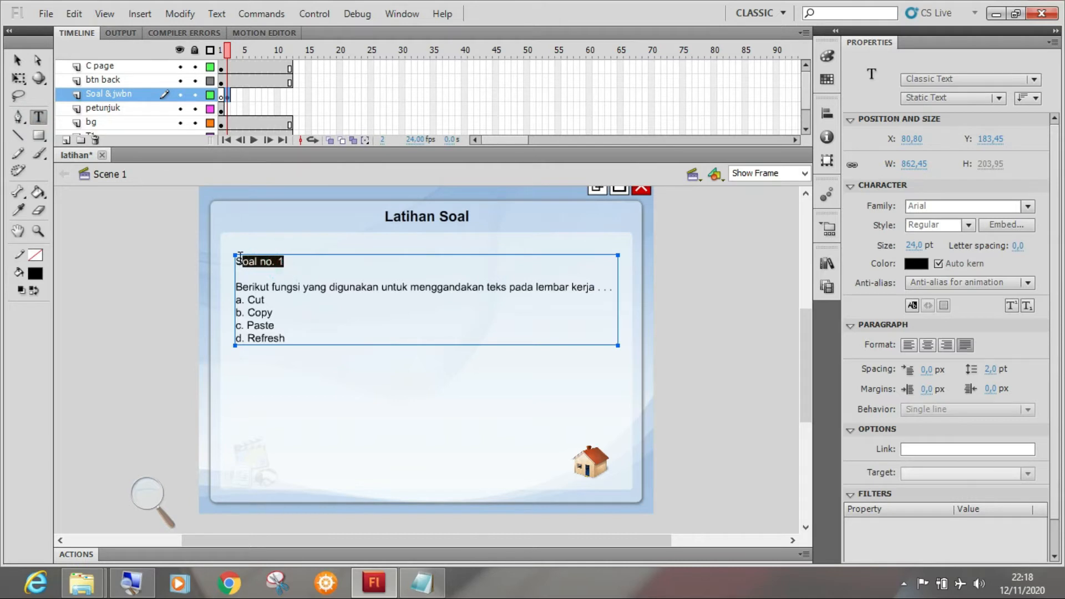
pyautogui.click(969, 226)
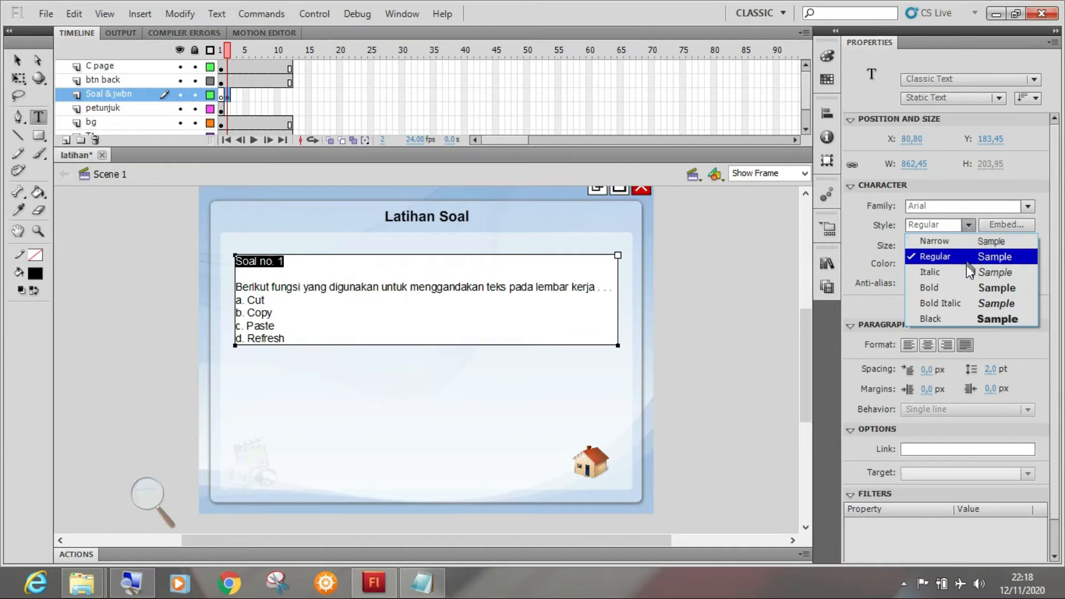
pyautogui.click(970, 301)
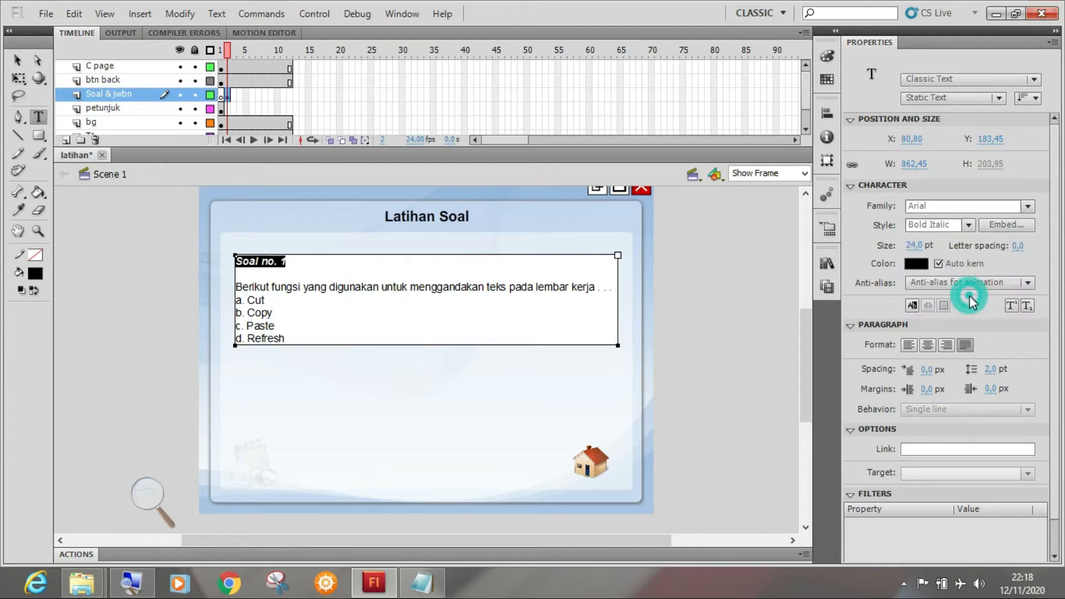
# Insert two blank lines between the Soal no. 1 question sentence and answer option a. Cut.
pyautogui.click(573, 287)
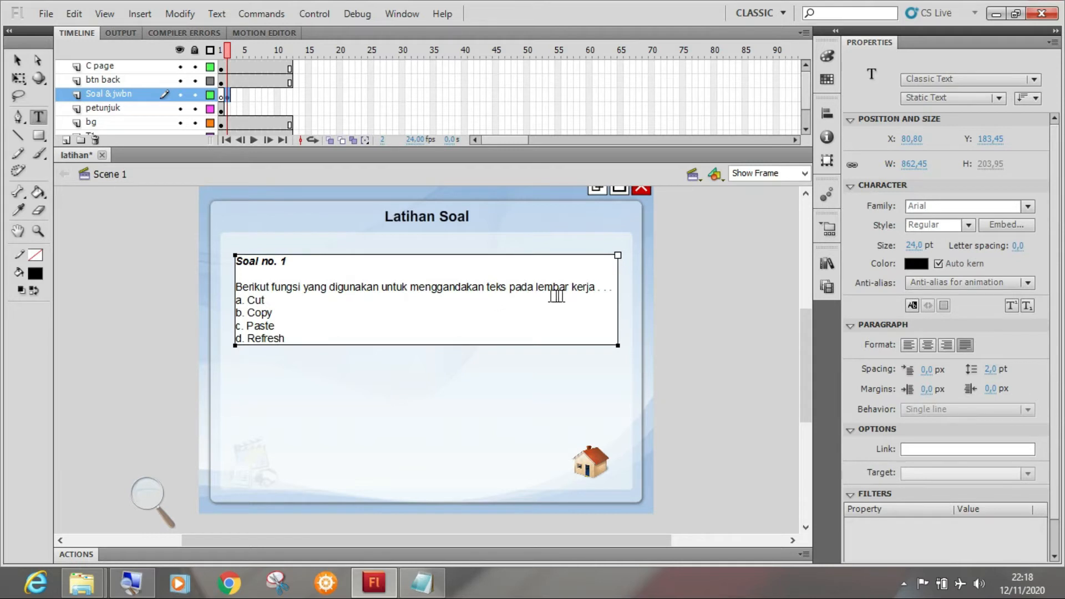
pyautogui.click(614, 292)
pyautogui.write('.')
pyautogui.click(746, 177)
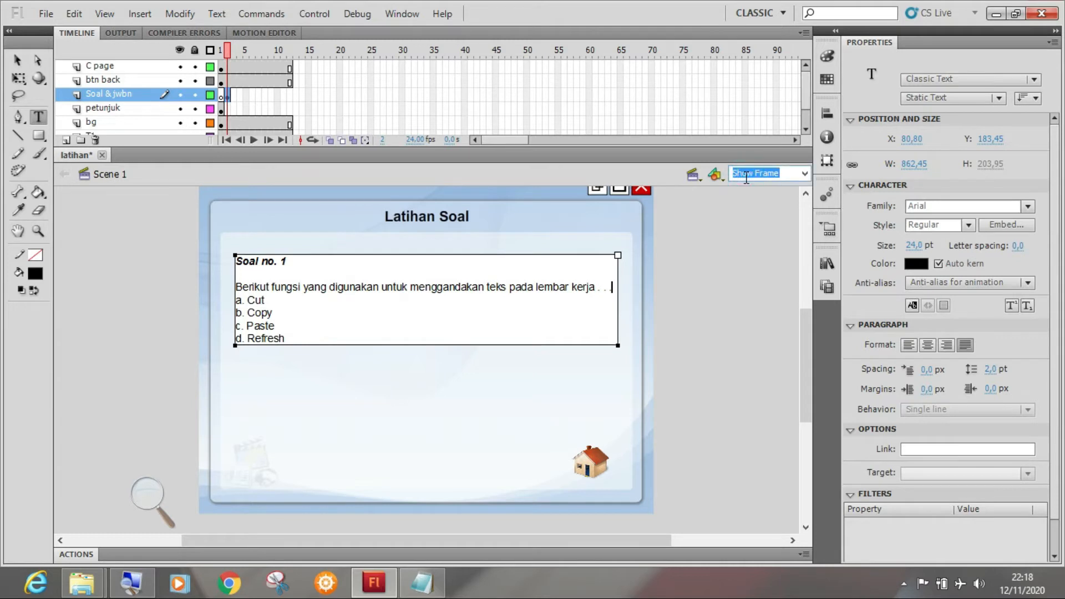
pyautogui.write('70')
pyautogui.press('Return')
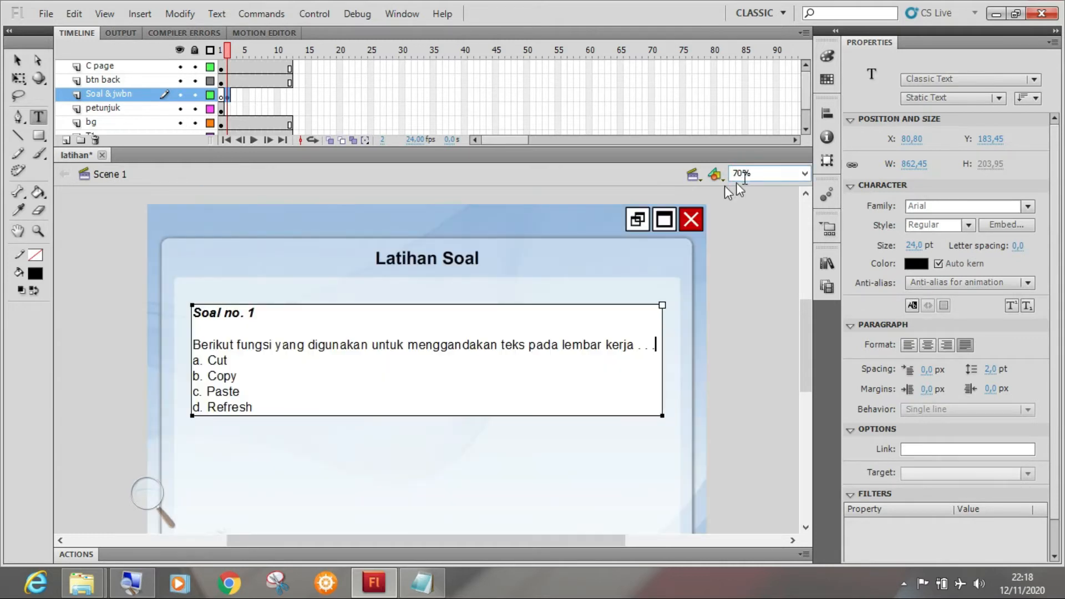
pyautogui.click(761, 177)
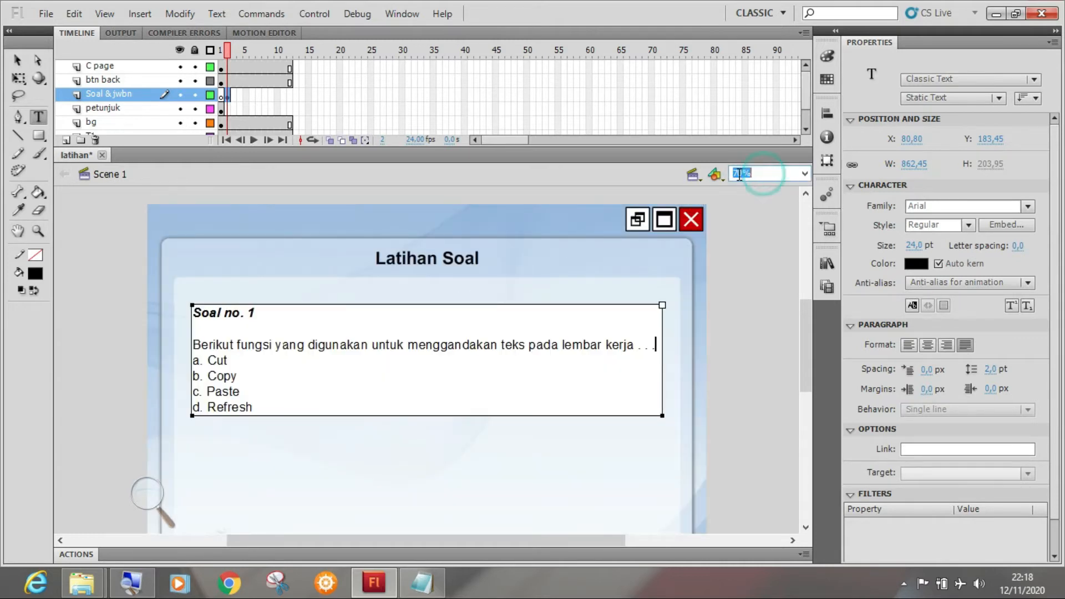
pyautogui.write('80')
pyautogui.press('Return')
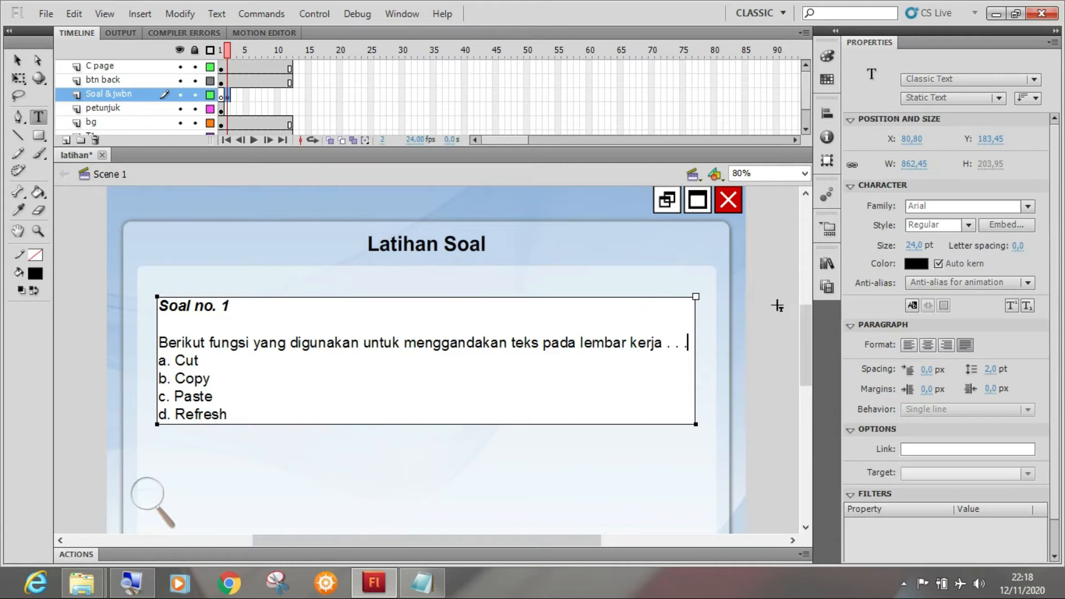
pyautogui.moveTo(800, 335); pyautogui.dragTo(800, 354)
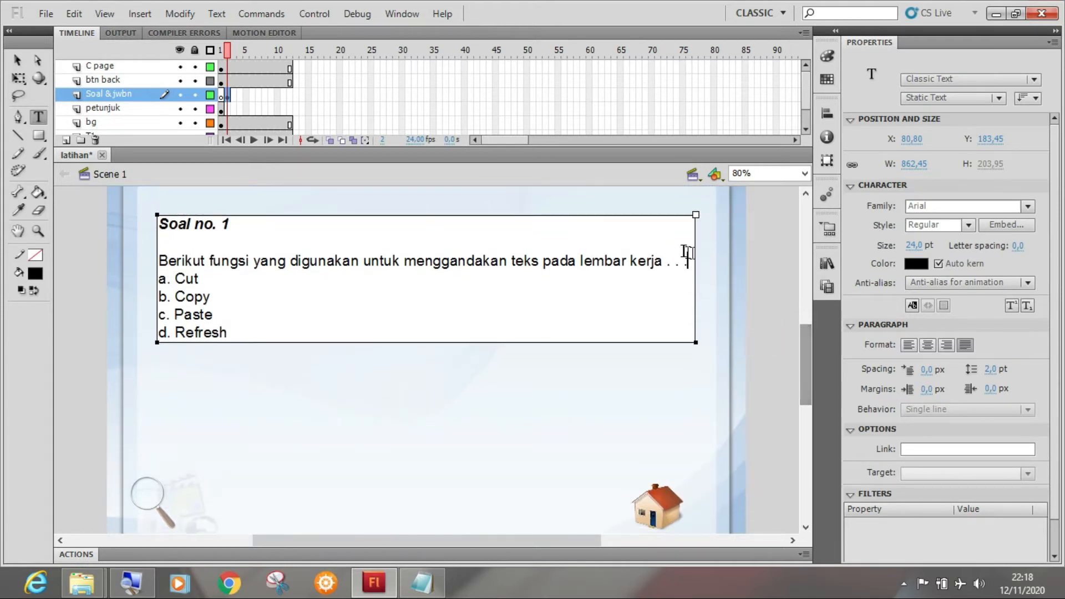
pyautogui.press('Return')
pyautogui.press('Return')
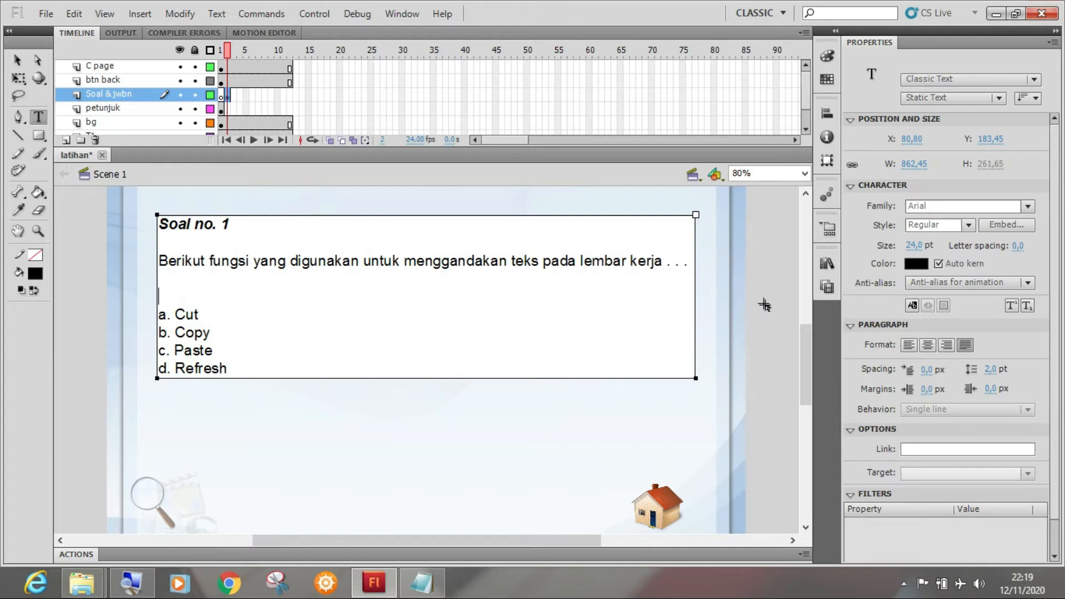
# Separate answer options a to d of Soal no. 1 with one blank line between each.
pyautogui.click(805, 350)
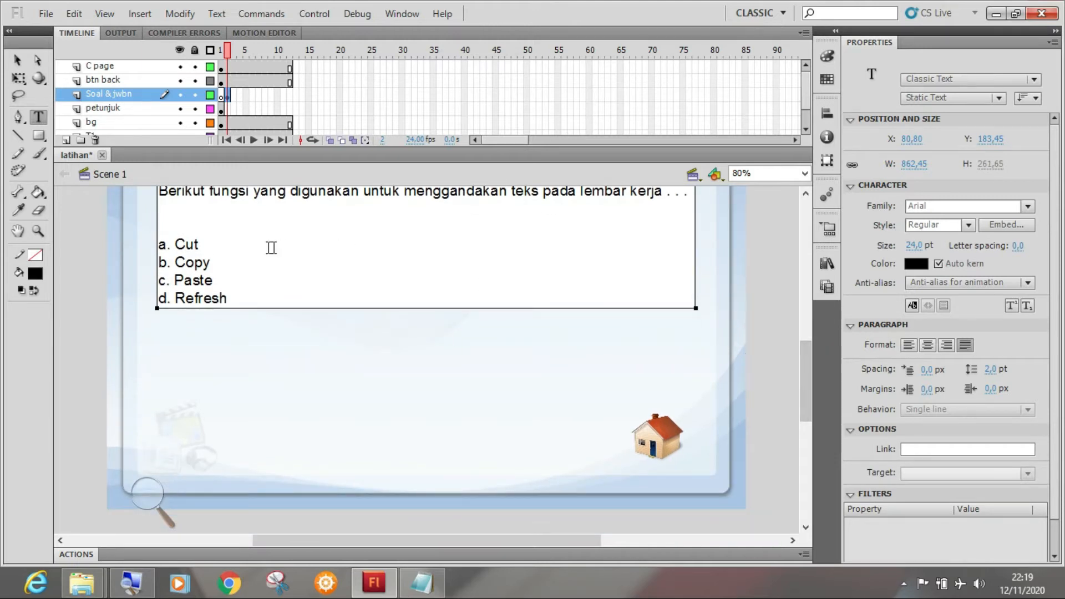
pyautogui.click(226, 248)
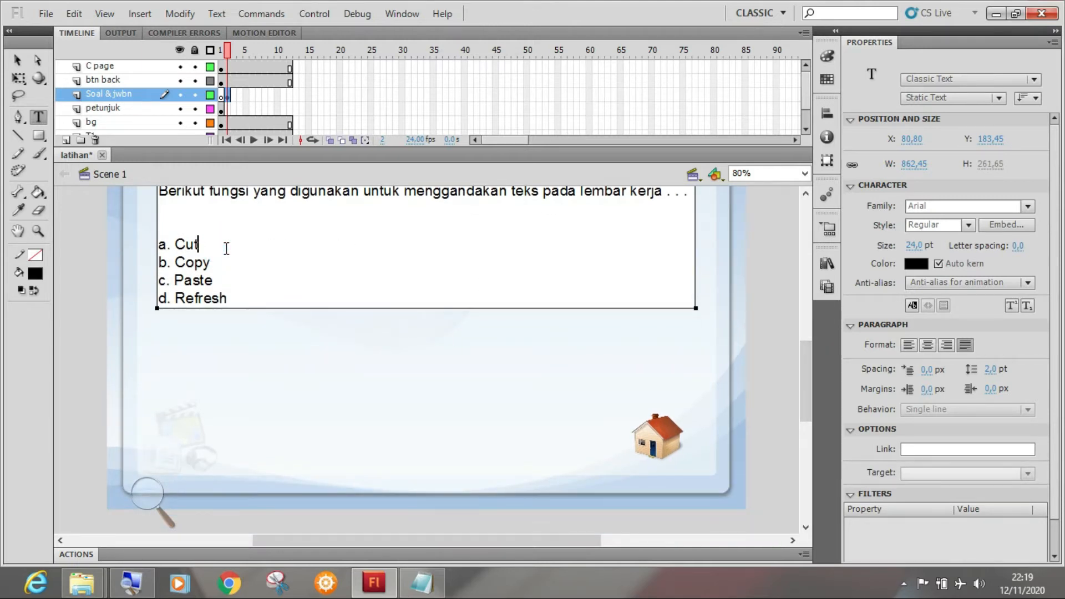
pyautogui.press('Return')
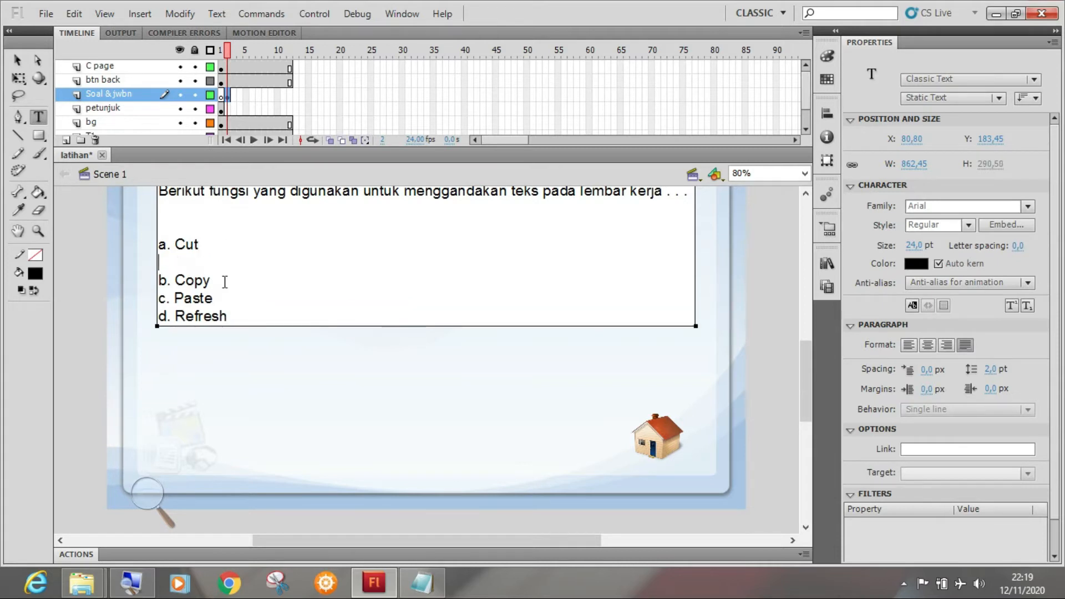
pyautogui.click(224, 281)
pyautogui.press('Return')
pyautogui.click(229, 317)
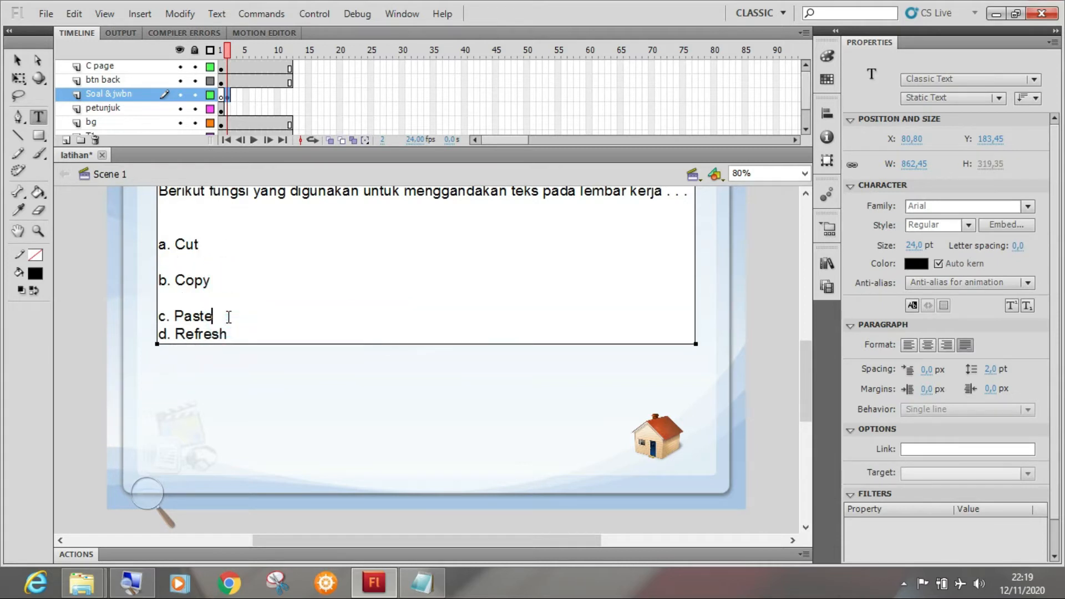
pyautogui.press('Return')
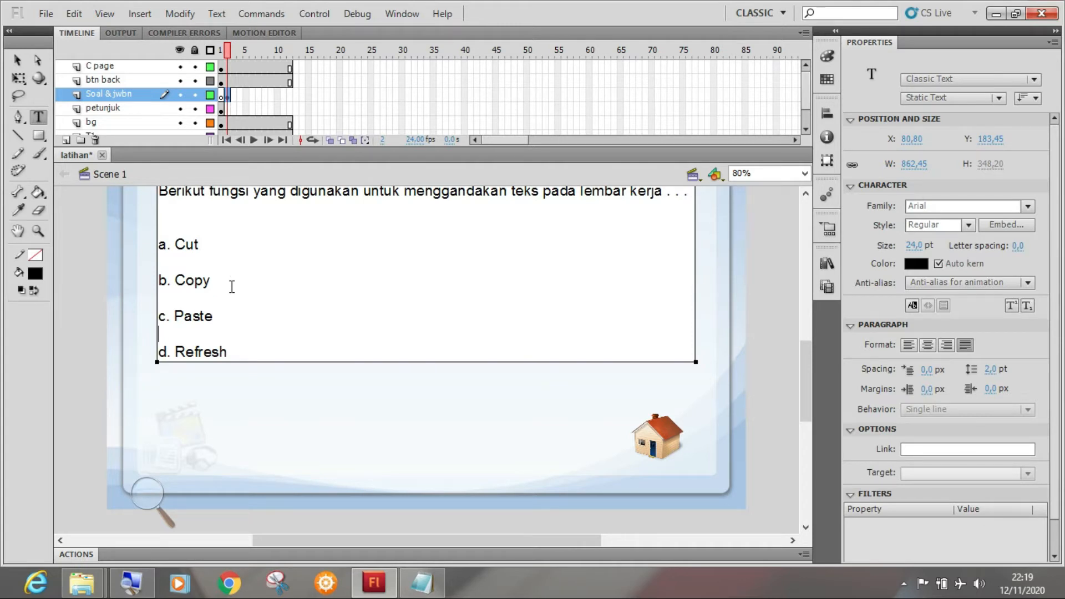
# Narrow the Soal no. 1 text box from both sides to about 765 px wide, starting at X about 100, and deselect it.
pyautogui.scroll(3, 222, 267)
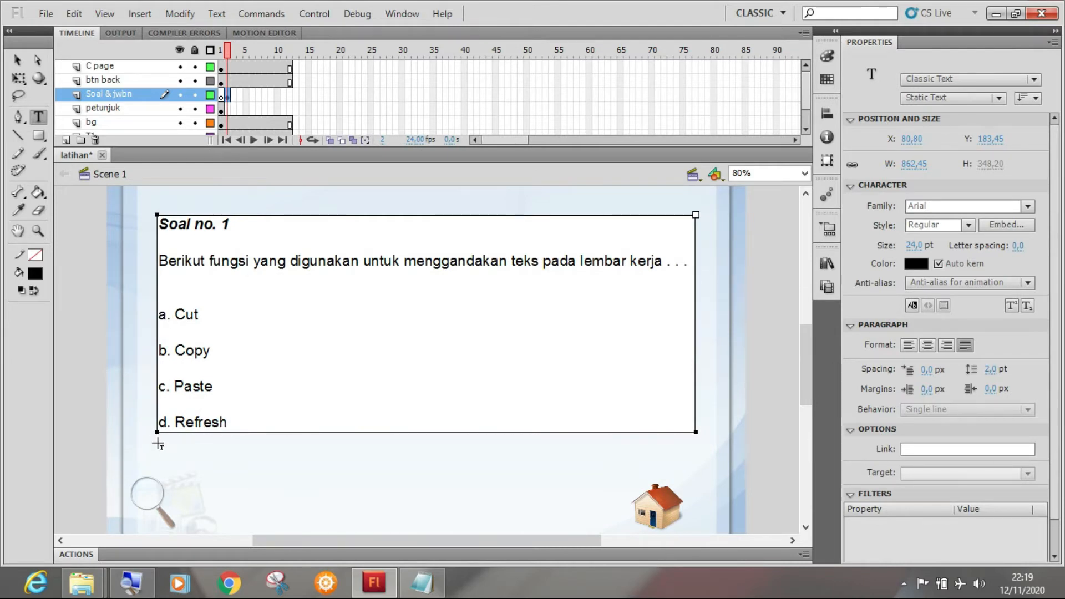
pyautogui.moveTo(157, 434); pyautogui.dragTo(170, 434)
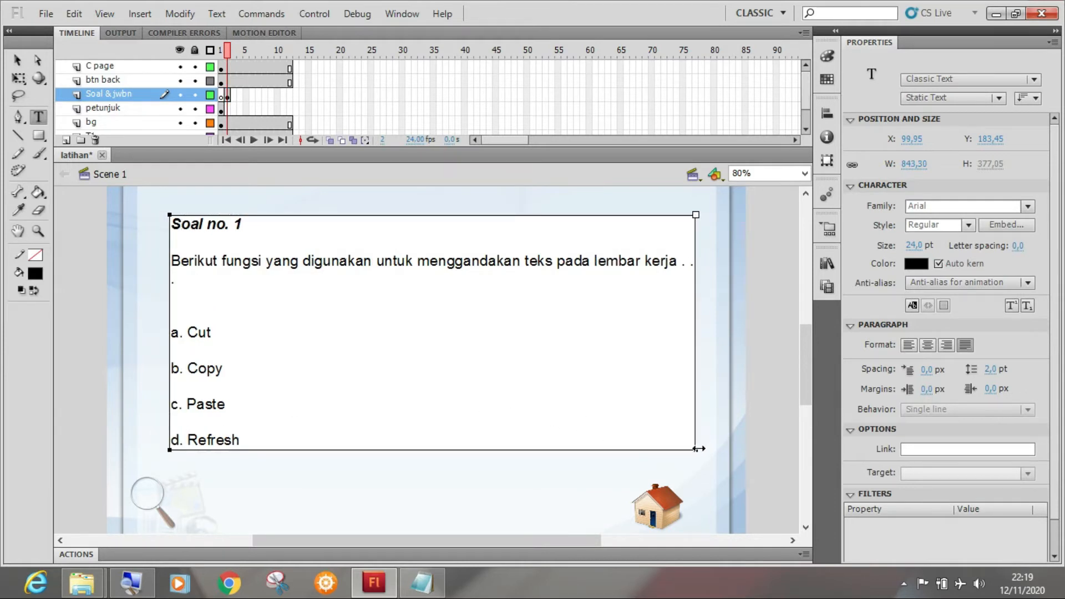
pyautogui.moveTo(698, 448); pyautogui.dragTo(647, 448)
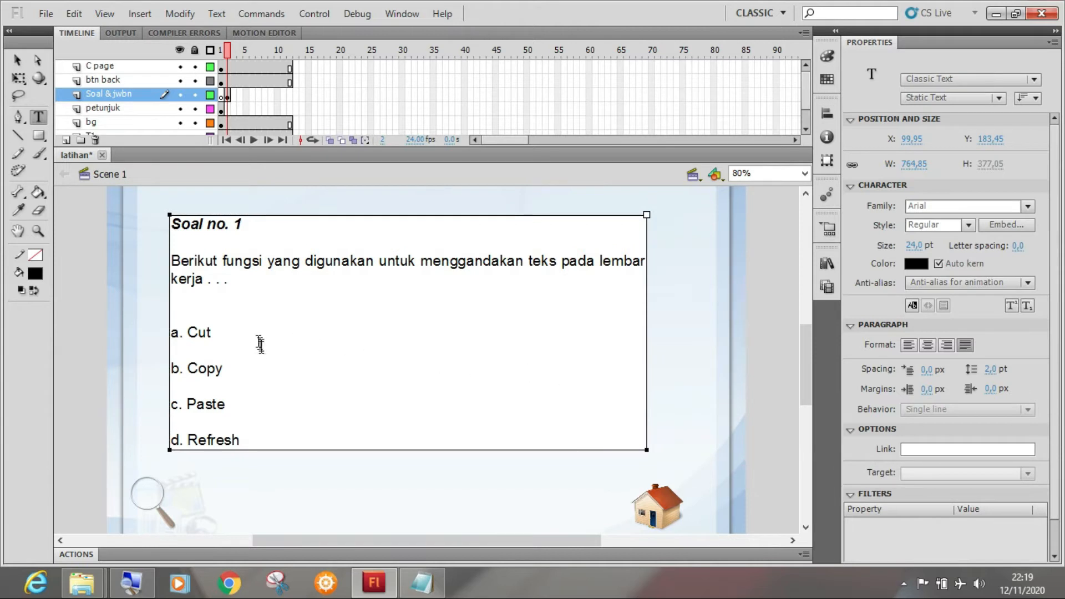
pyautogui.click(17, 60)
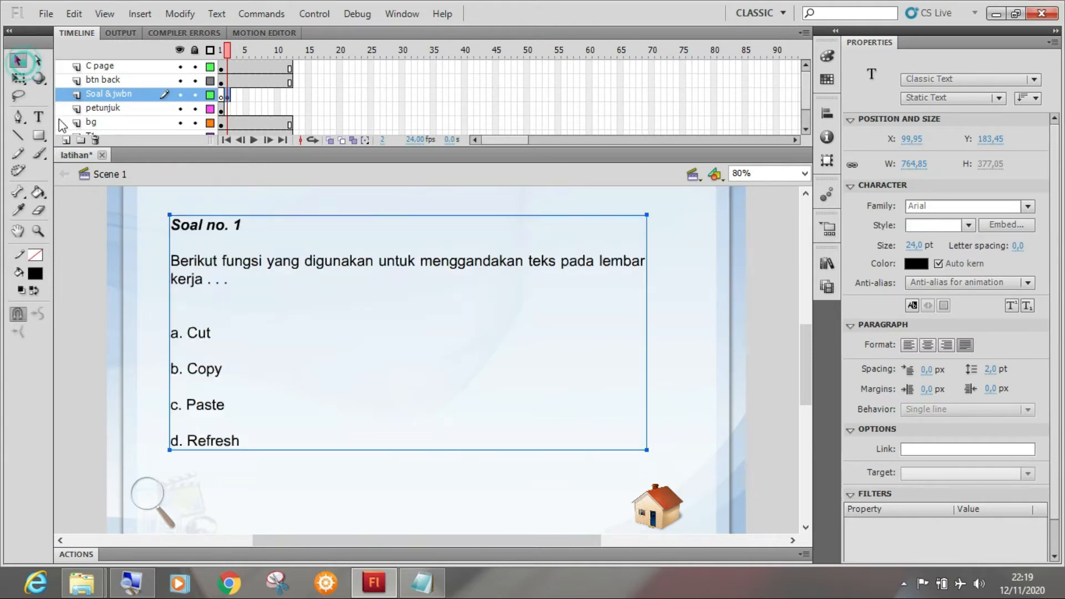
pyautogui.click(76, 224)
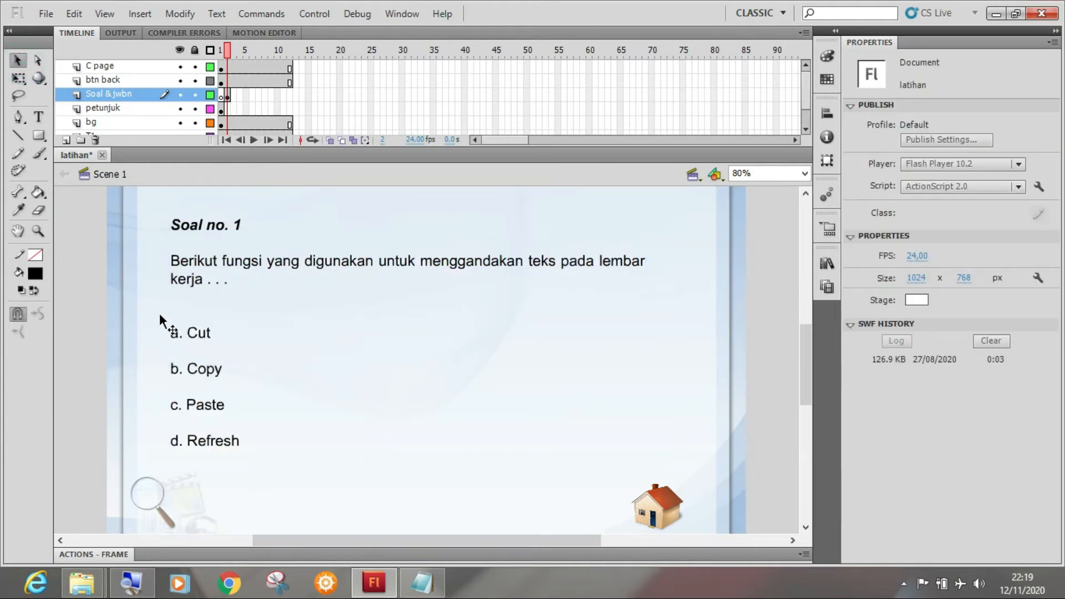
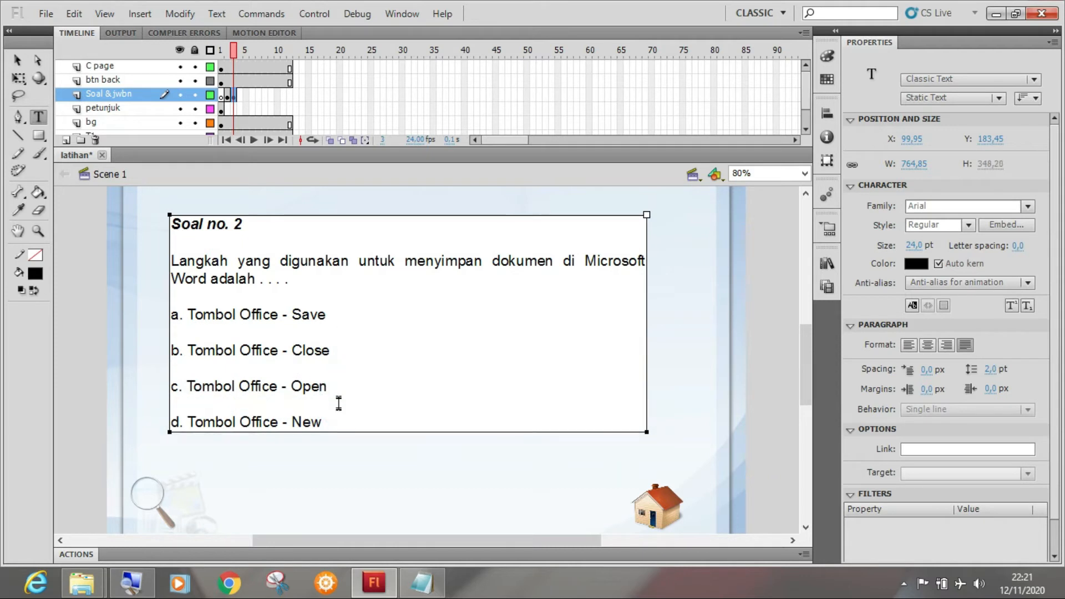
# Add one more blank line above option a of Soal no. 2 on frame 3 and compare its layout with frame 2.
pyautogui.click(228, 50)
pyautogui.click(232, 50)
pyautogui.click(228, 50)
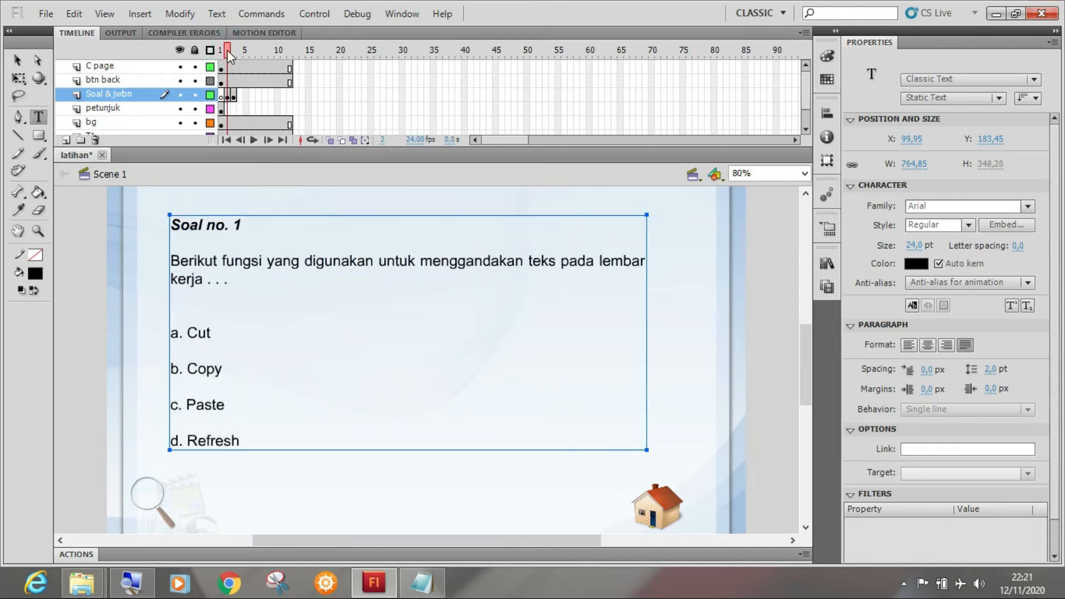
pyautogui.click(234, 50)
pyautogui.click(212, 296)
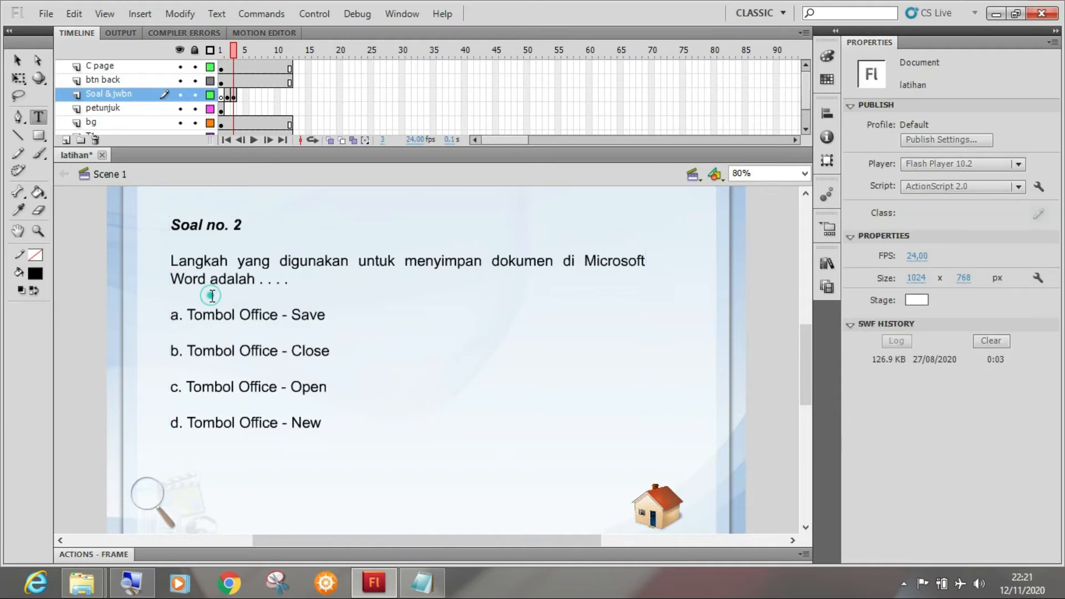
pyautogui.press('Return')
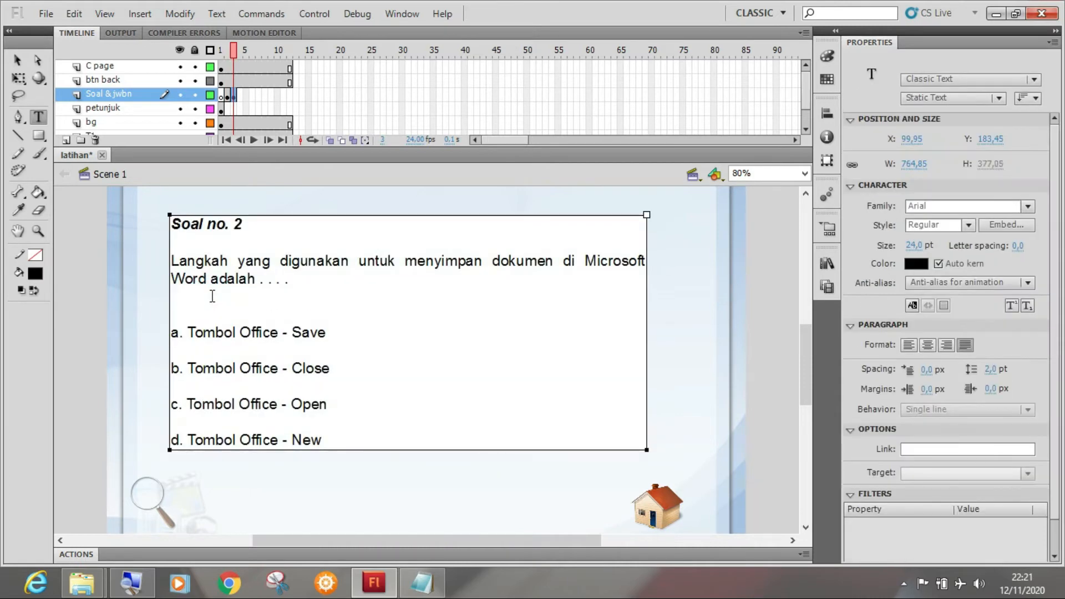
pyautogui.click(227, 50)
pyautogui.click(234, 50)
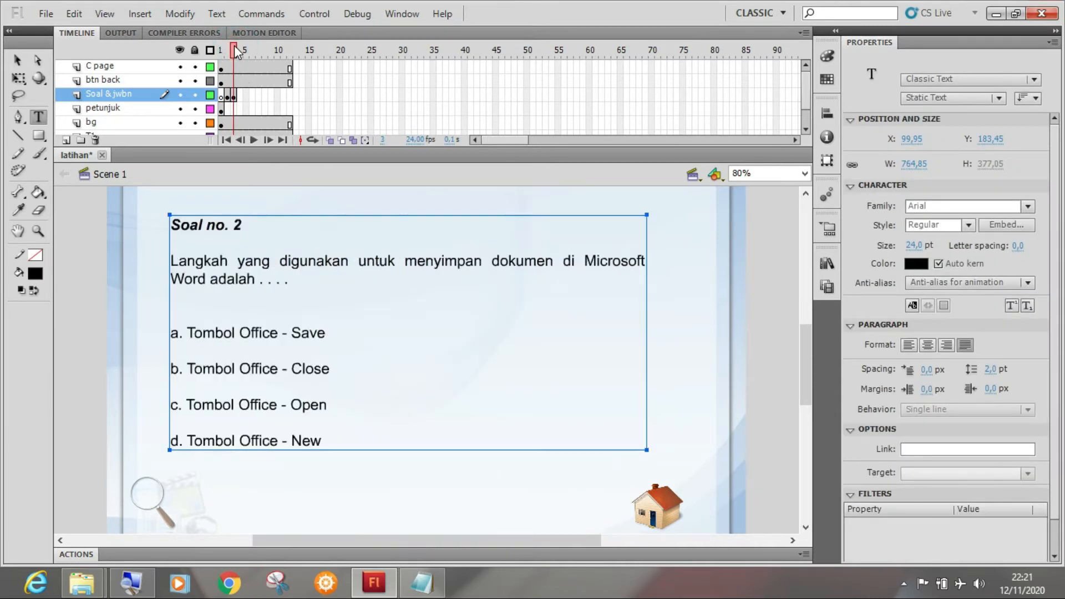
pyautogui.click(228, 49)
pyautogui.click(209, 304)
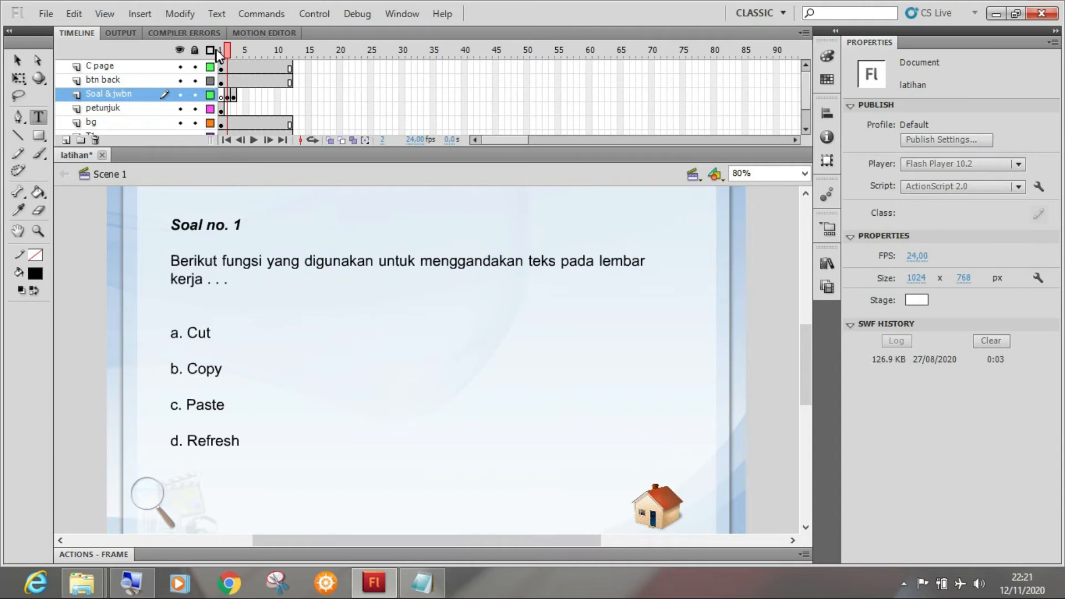
pyautogui.click(234, 49)
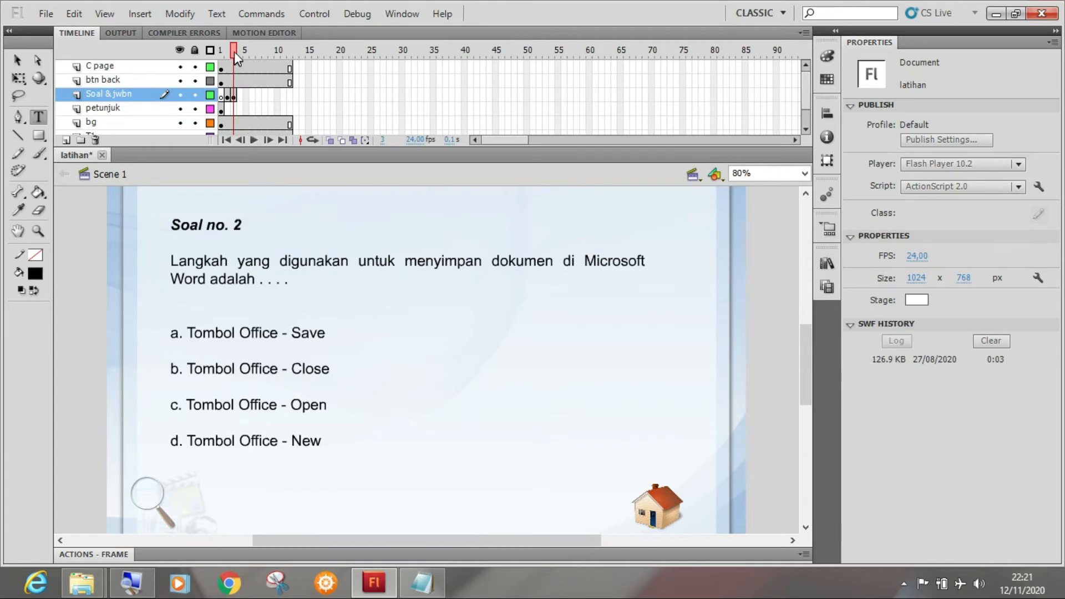
# Insert a keyframe on frame 4 of the Soal & jwbn layer that duplicates the Soal no. 2 text.
pyautogui.moveTo(234, 51); pyautogui.dragTo(235, 58)
pyautogui.click(239, 96)
pyautogui.click(233, 97)
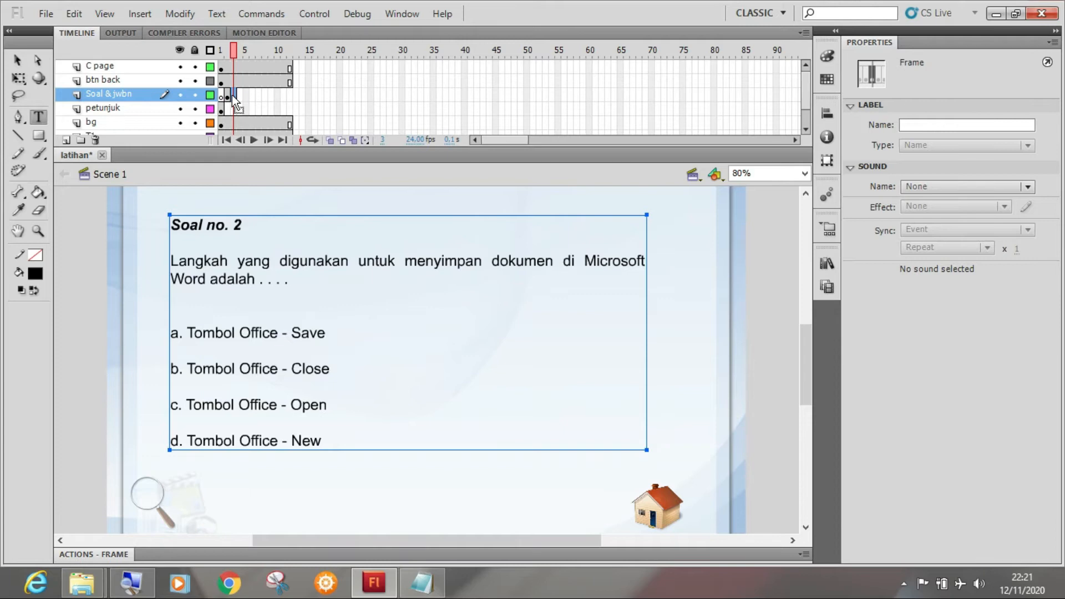
pyautogui.press('F6')
# Switch to the Soal Pilihan Ganda Notepad file and copy the Soal no. 3 question with its four answer options.
pyautogui.click(417, 592)
pyautogui.scroll(-3, 149, 305)
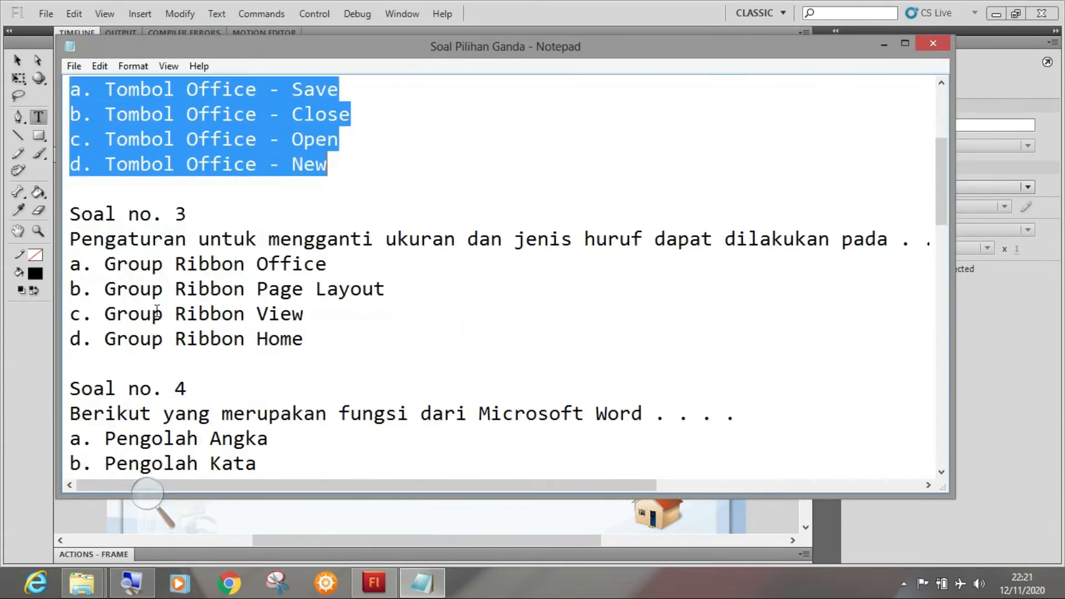
pyautogui.moveTo(70, 239); pyautogui.dragTo(309, 337)
pyautogui.hotkey('ctrl', 'c')
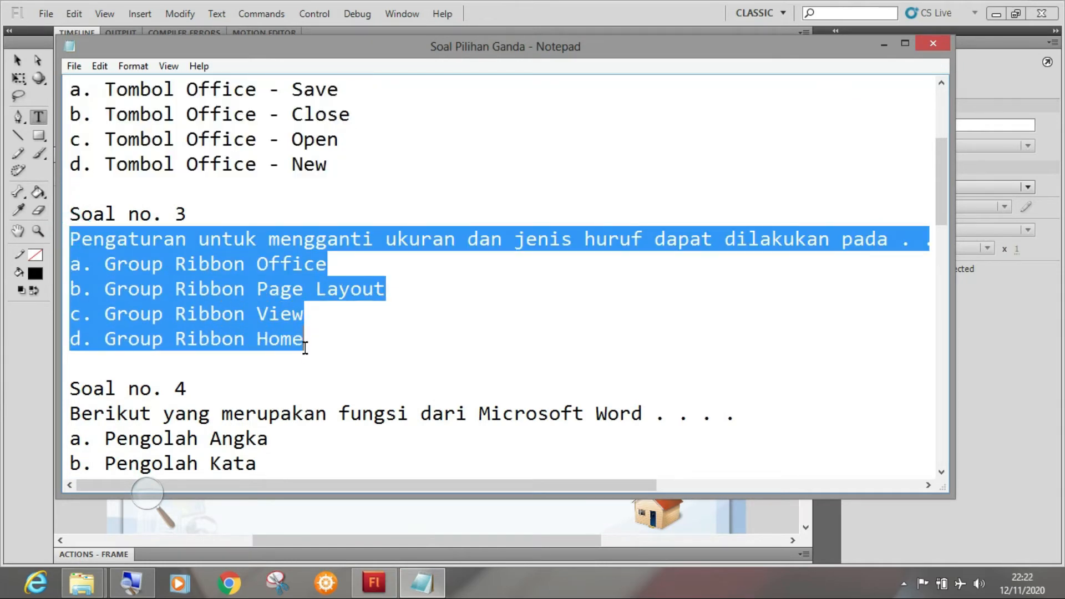
# Back in Flash on frame 4, change the heading to Soal no. 3 and replace the old question and options with the copied text.
pyautogui.click(373, 582)
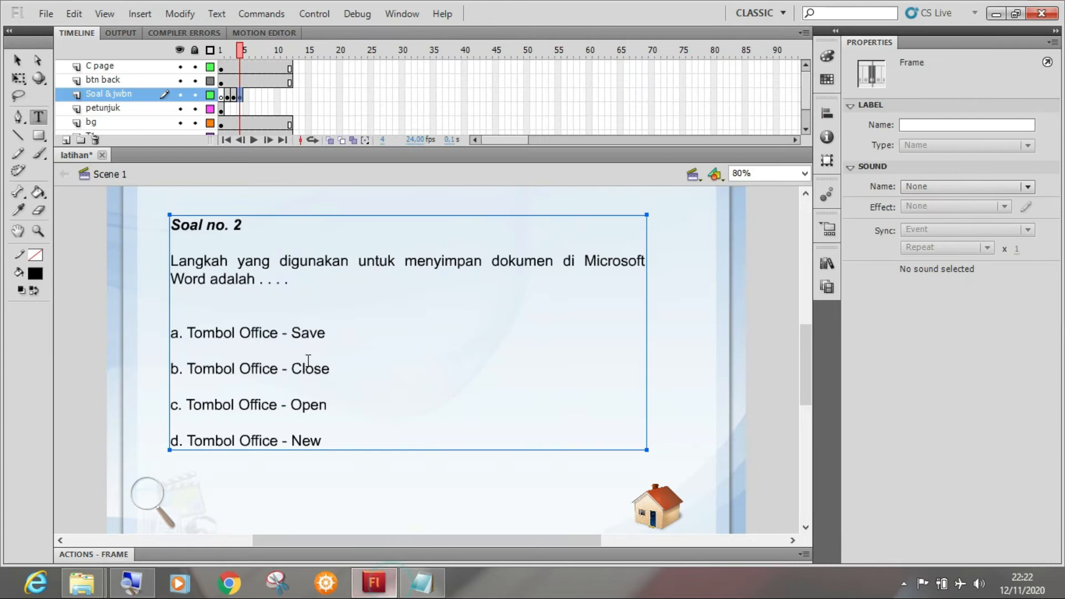
pyautogui.click(241, 225)
pyautogui.doubleClick(239, 225)
pyautogui.write('3')
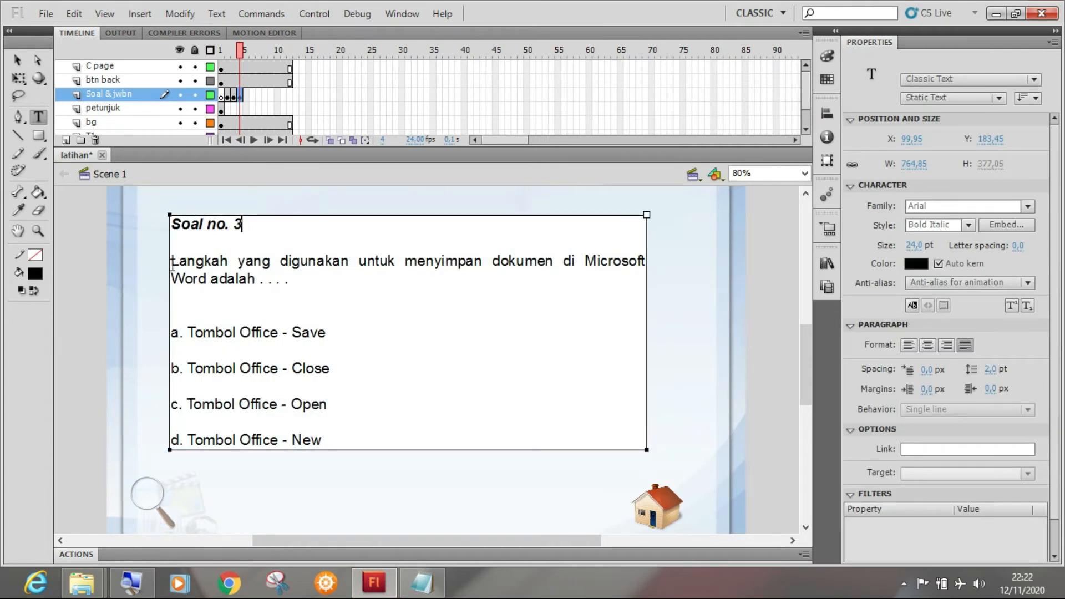
pyautogui.moveTo(171, 264); pyautogui.dragTo(329, 453)
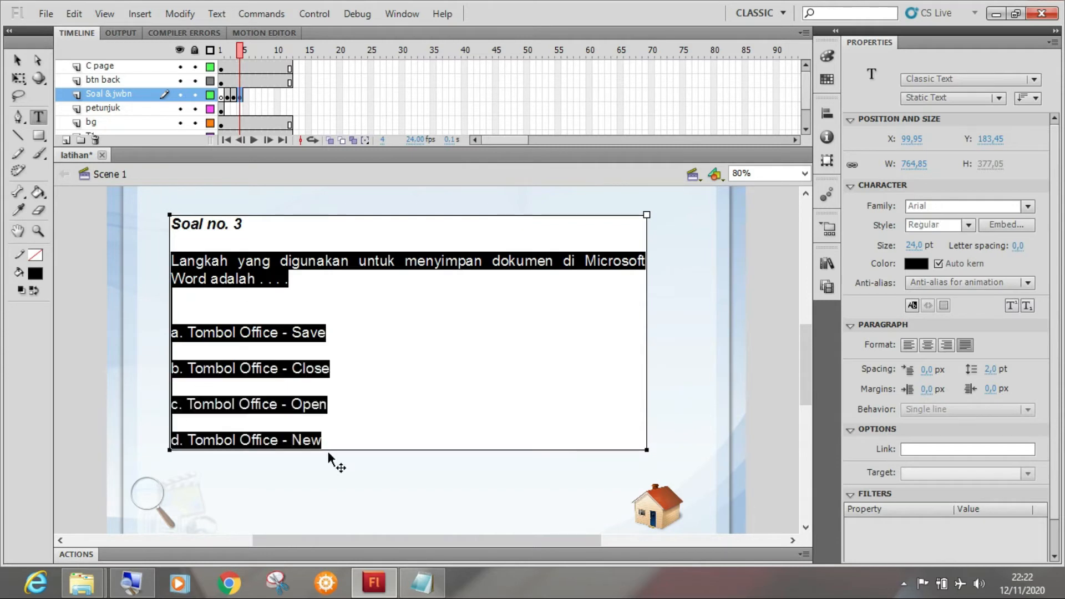
pyautogui.hotkey('ctrl', 'v')
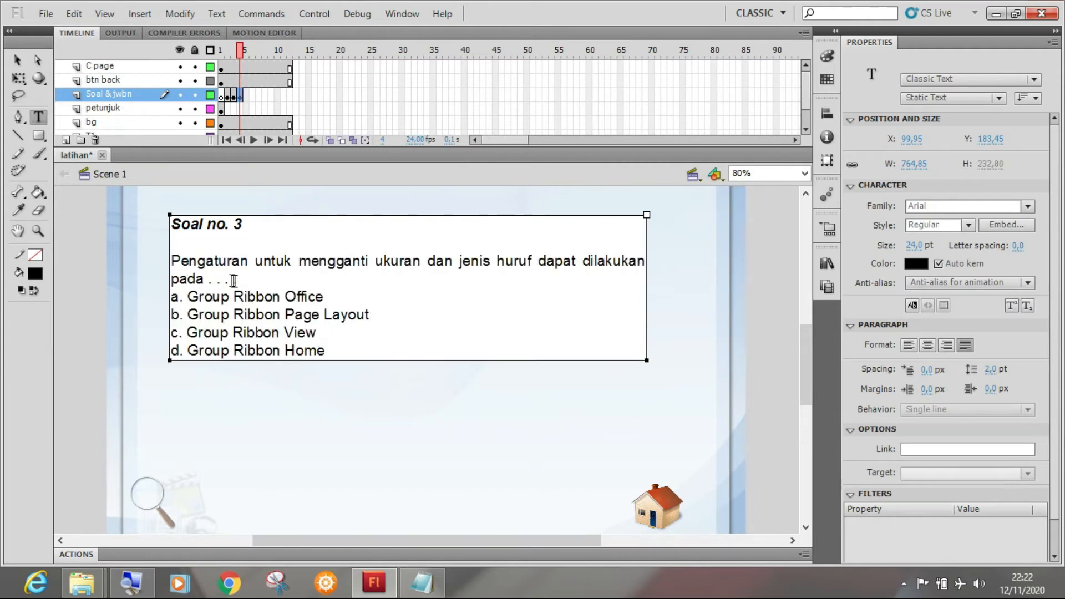
# Insert two blank lines above option a of Soal no. 3 and one between each of the four options, then leave the text box.
pyautogui.press('Return')
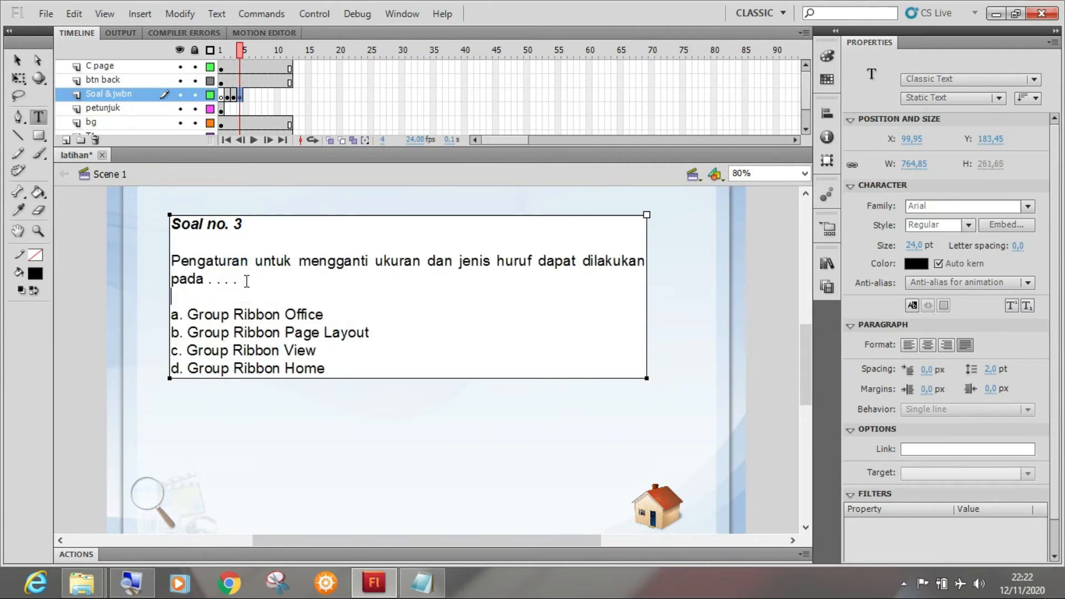
pyautogui.press('Return')
pyautogui.click(341, 332)
pyautogui.press('Return')
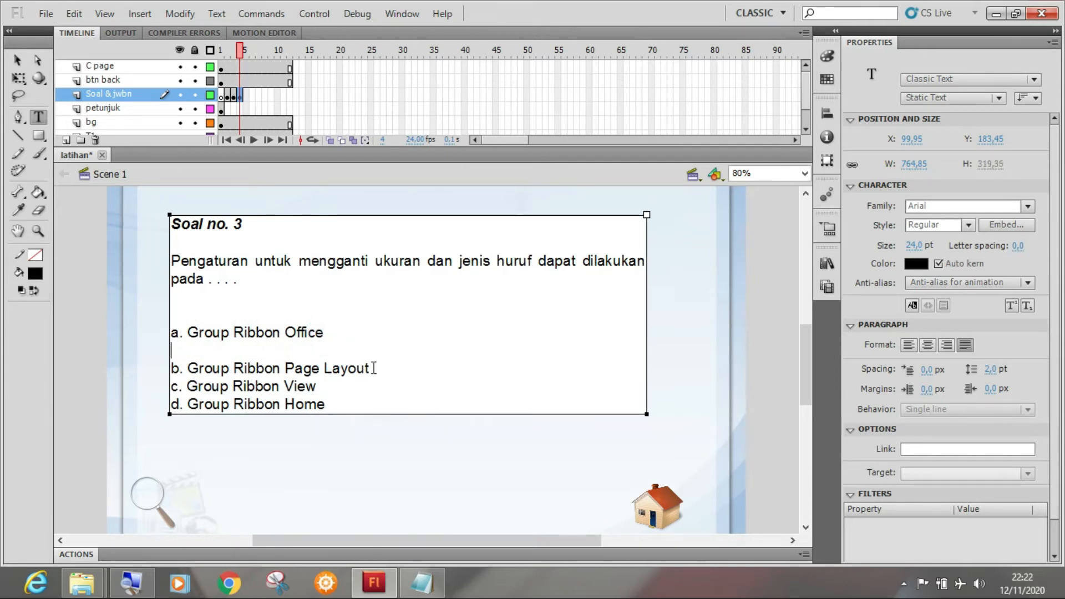
pyautogui.click(370, 369)
pyautogui.press('Return')
pyautogui.click(334, 401)
pyautogui.press('Return')
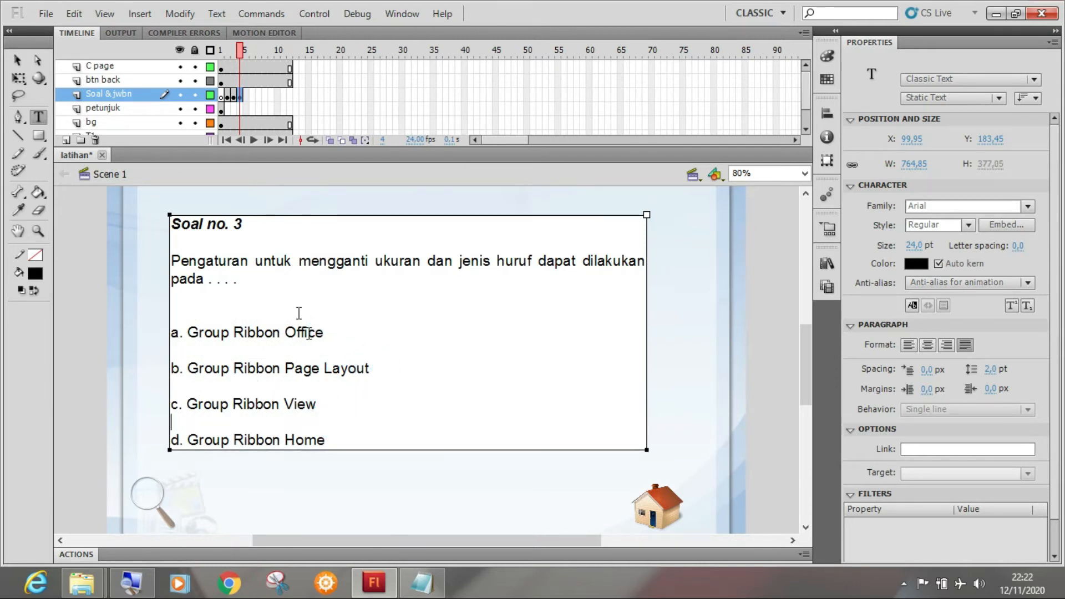
pyautogui.moveTo(241, 50)
pyautogui.mouseDown()
pyautogui.moveTo(223, 50)
pyautogui.moveTo(241, 52)
pyautogui.mouseUp()
pyautogui.click(244, 112)
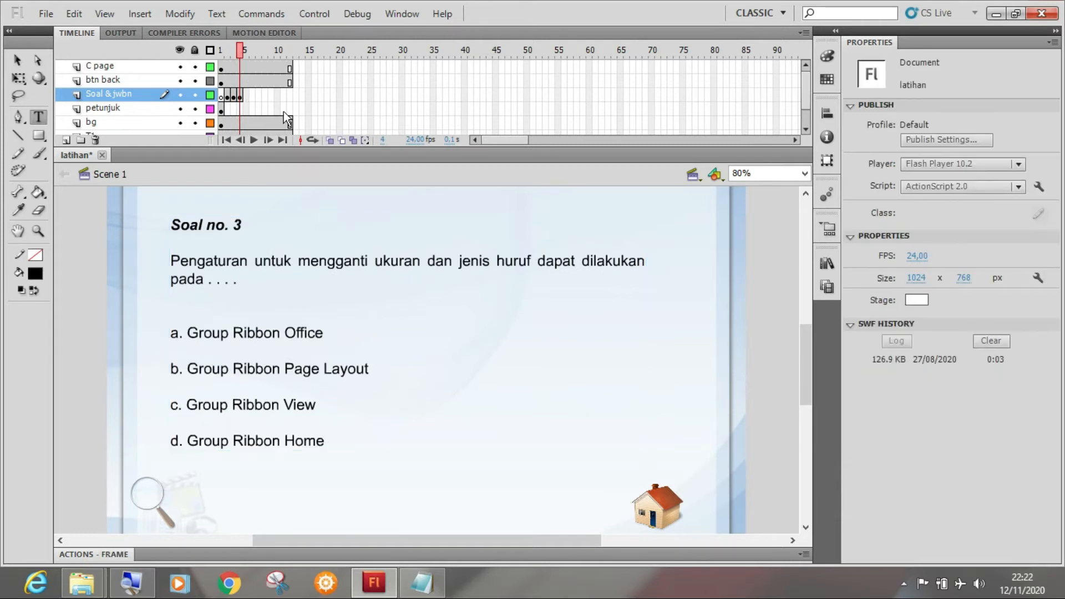
# Review the petunjuk page on frame 1 and the question text on frames 2 to 11 of the Soal & jwbn layer.
pyautogui.moveTo(240, 51); pyautogui.dragTo(220, 48)
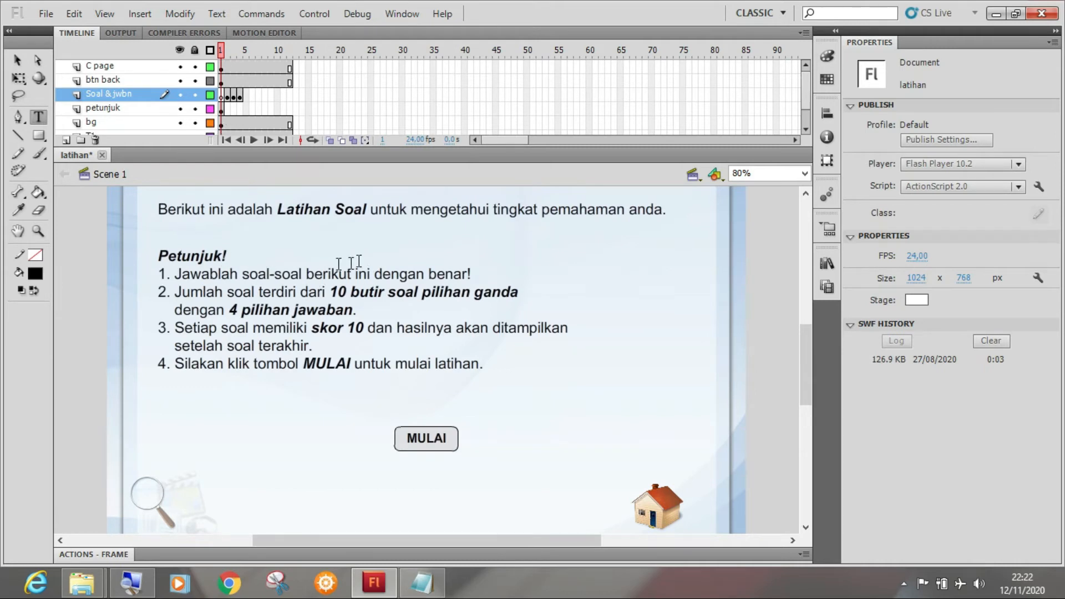
pyautogui.moveTo(221, 48); pyautogui.dragTo(226, 48)
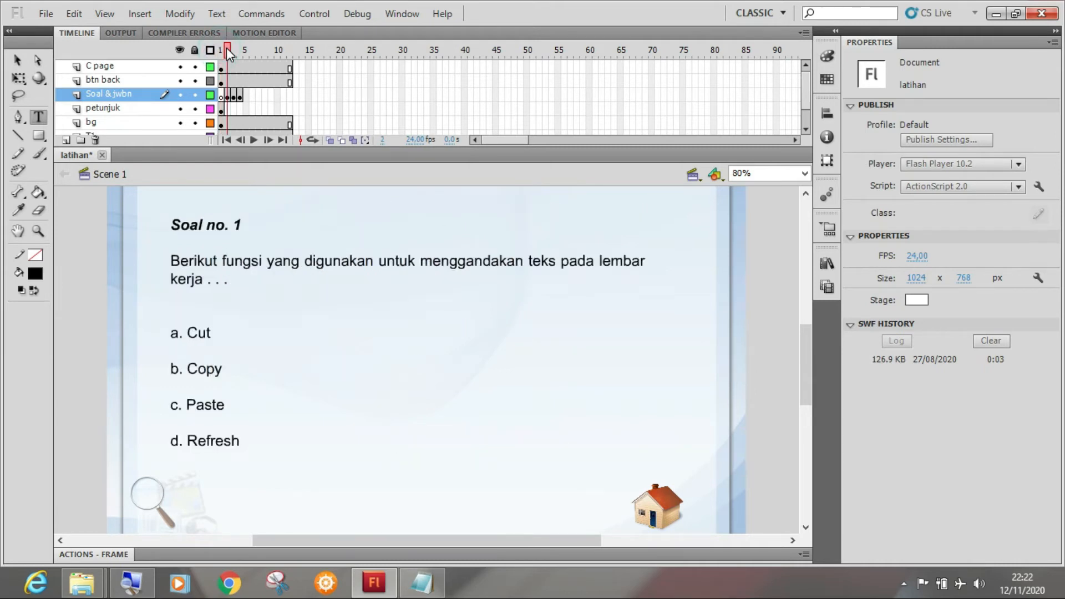
pyautogui.click(233, 96)
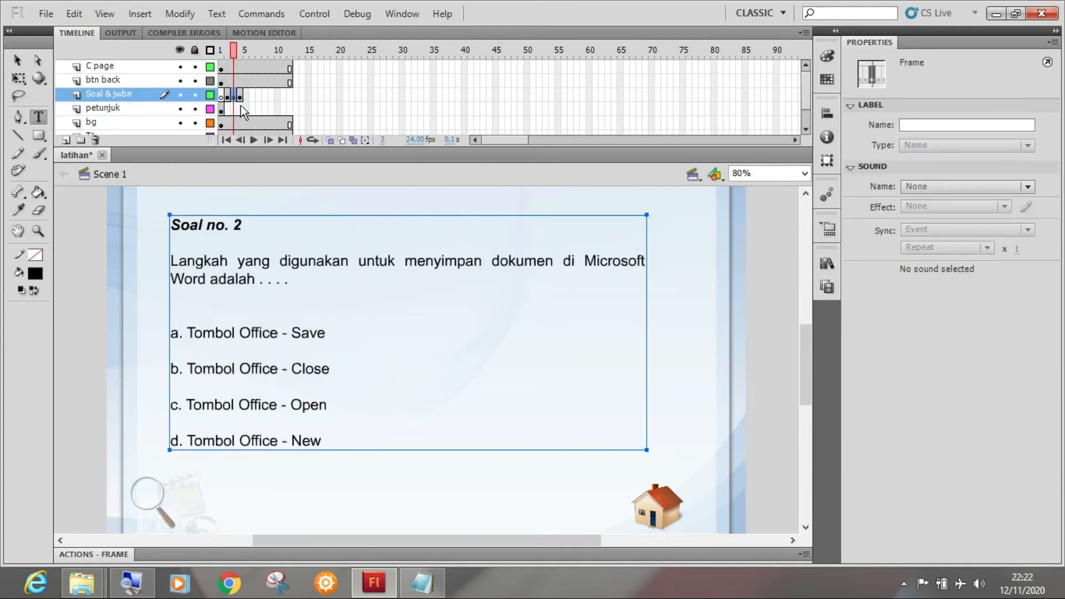
pyautogui.click(240, 95)
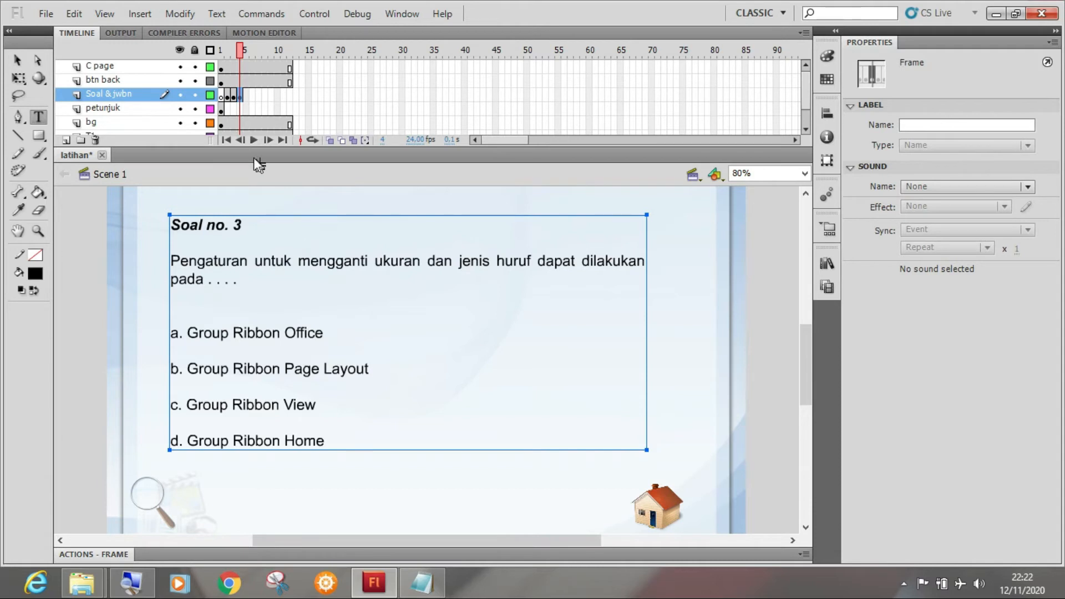
pyautogui.click(120, 94)
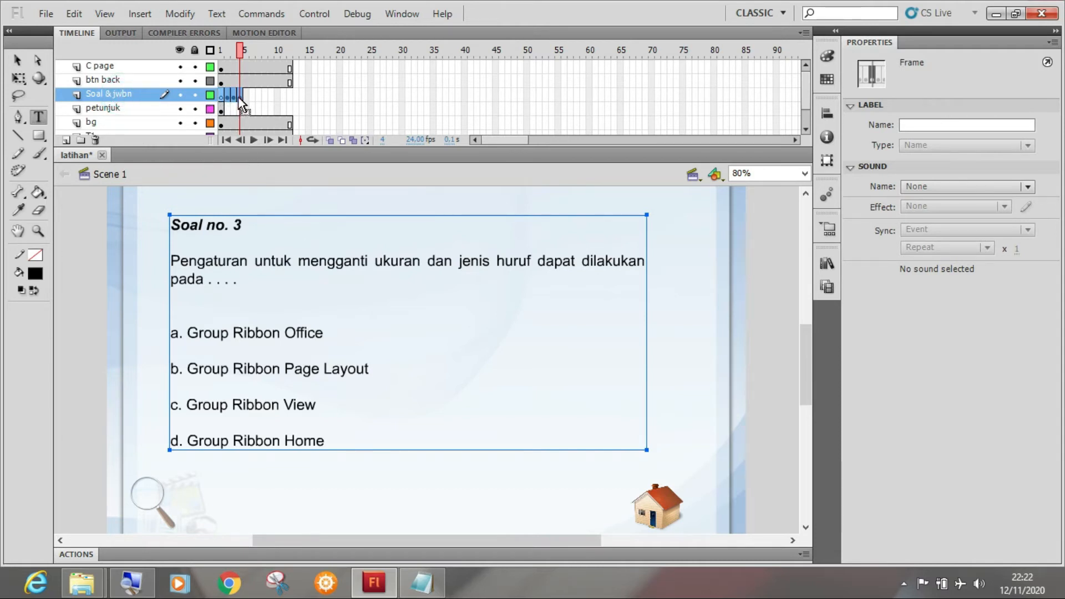
pyautogui.click(124, 110)
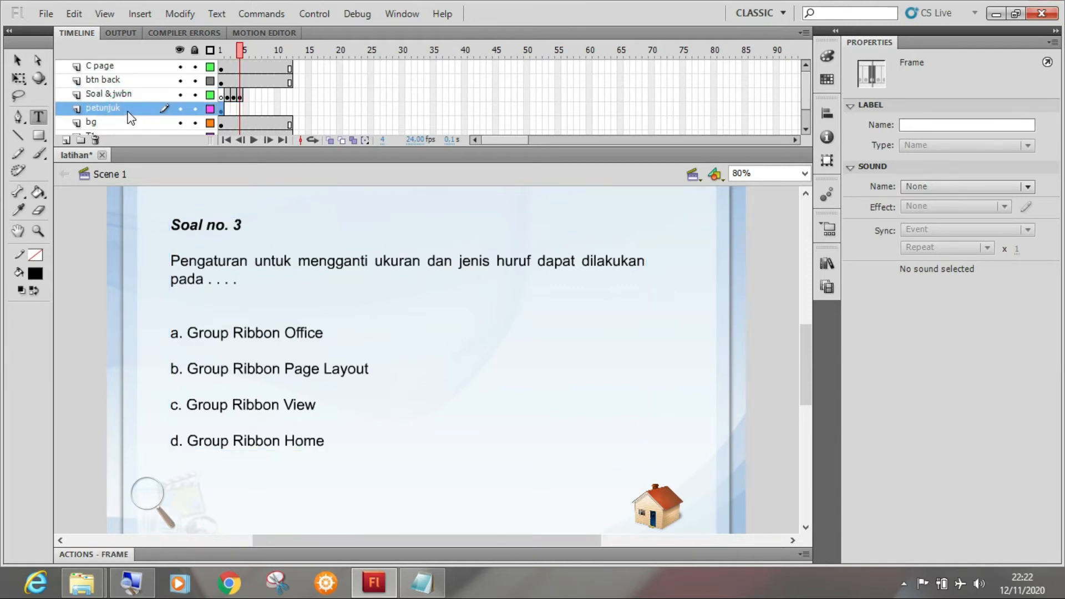
pyautogui.click(221, 50)
pyautogui.click(238, 48)
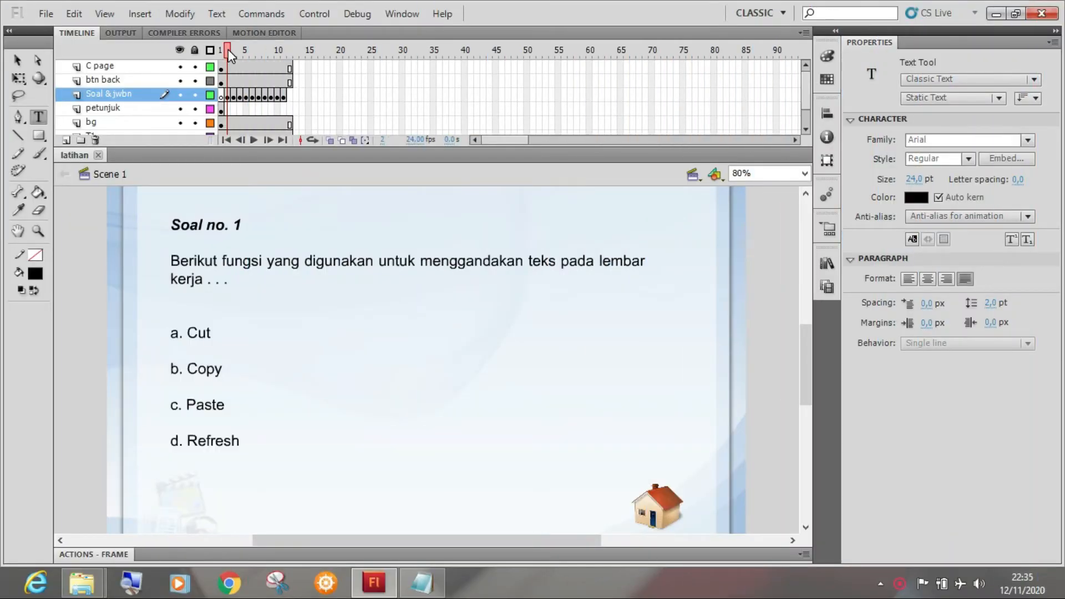
pyautogui.moveTo(228, 49); pyautogui.dragTo(281, 52)
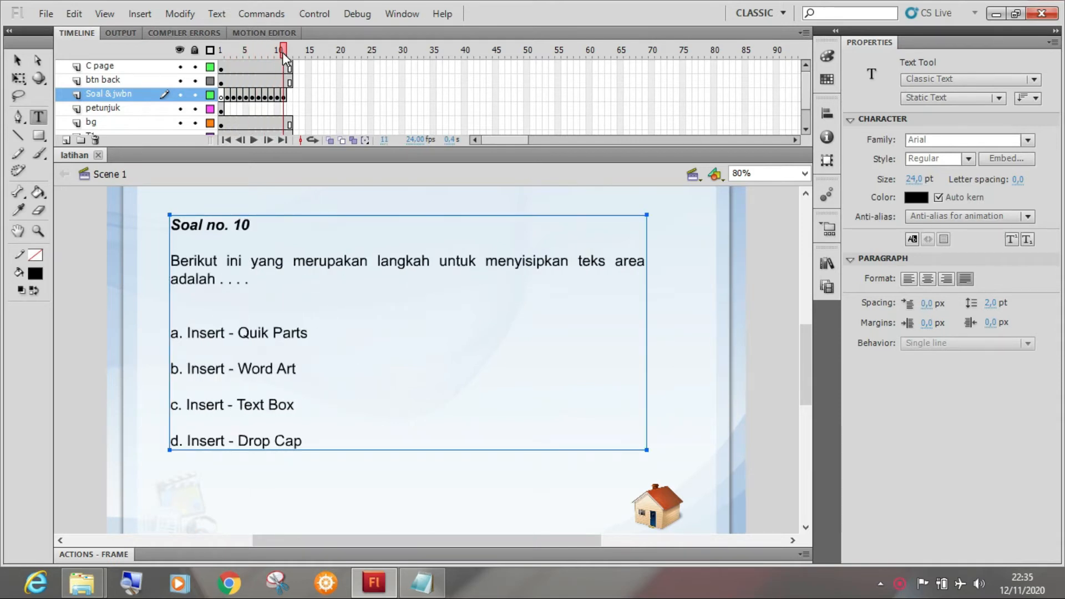
# Insert a keyframe on frame 12 of the Soal & jwbn layer that duplicates the Soal no. 10 text.
pyautogui.click(284, 97)
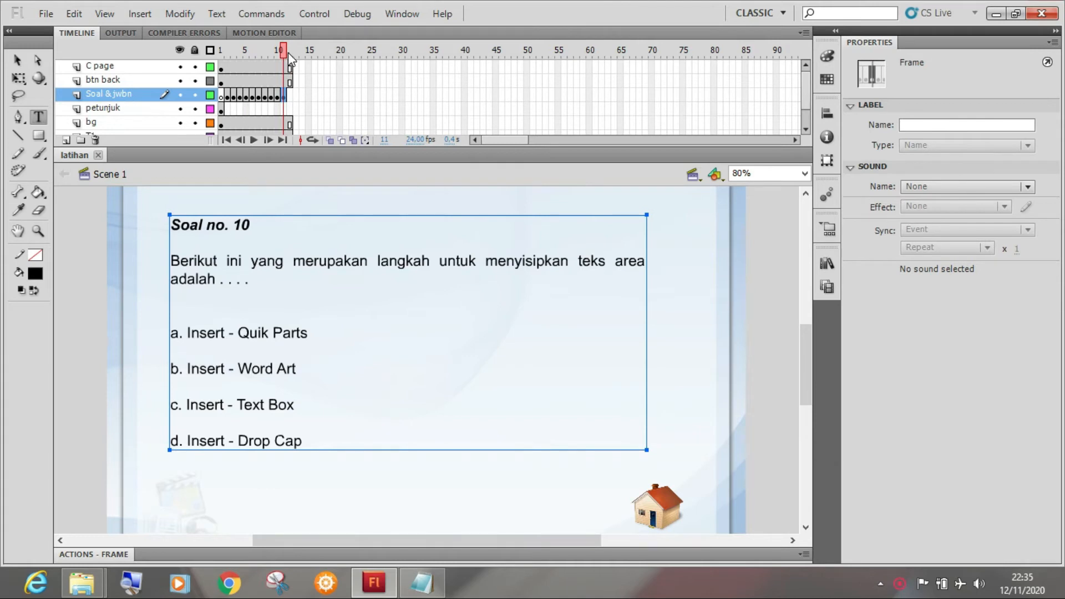
pyautogui.moveTo(284, 48); pyautogui.dragTo(289, 50)
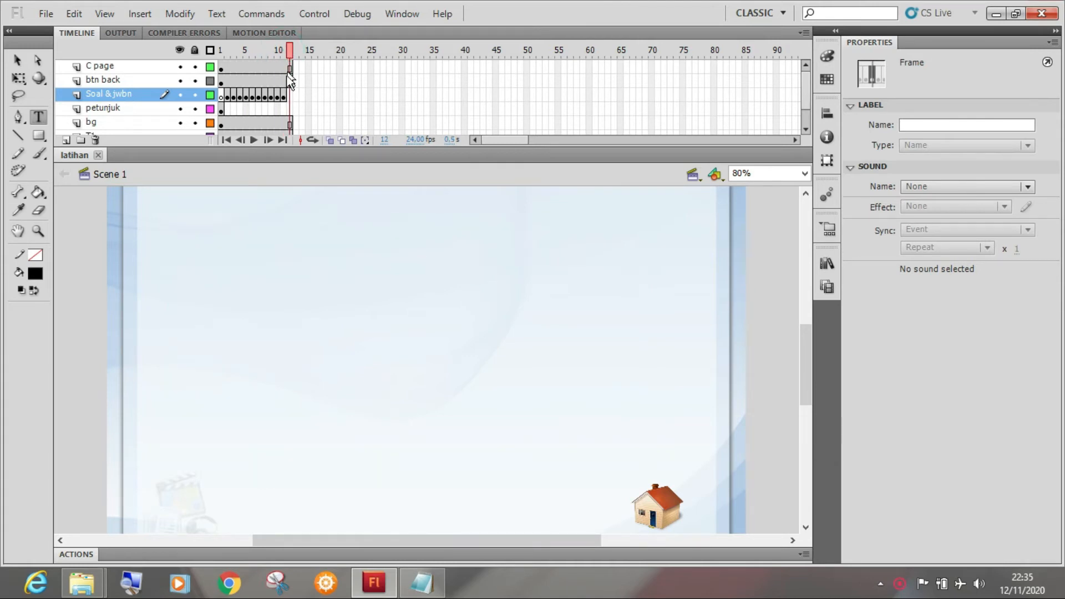
pyautogui.click(284, 97)
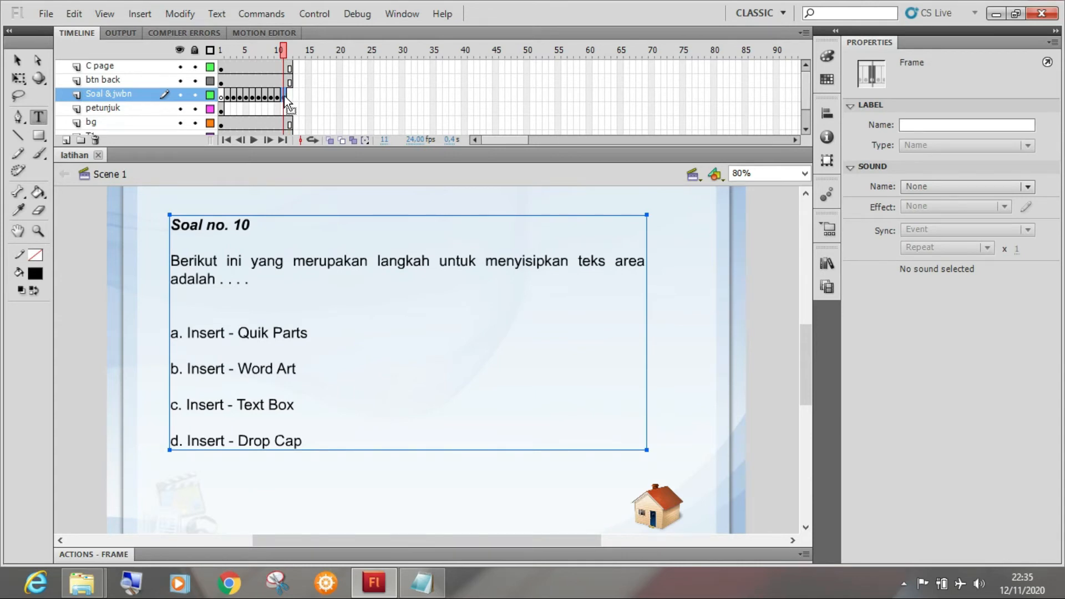
pyautogui.click(292, 98)
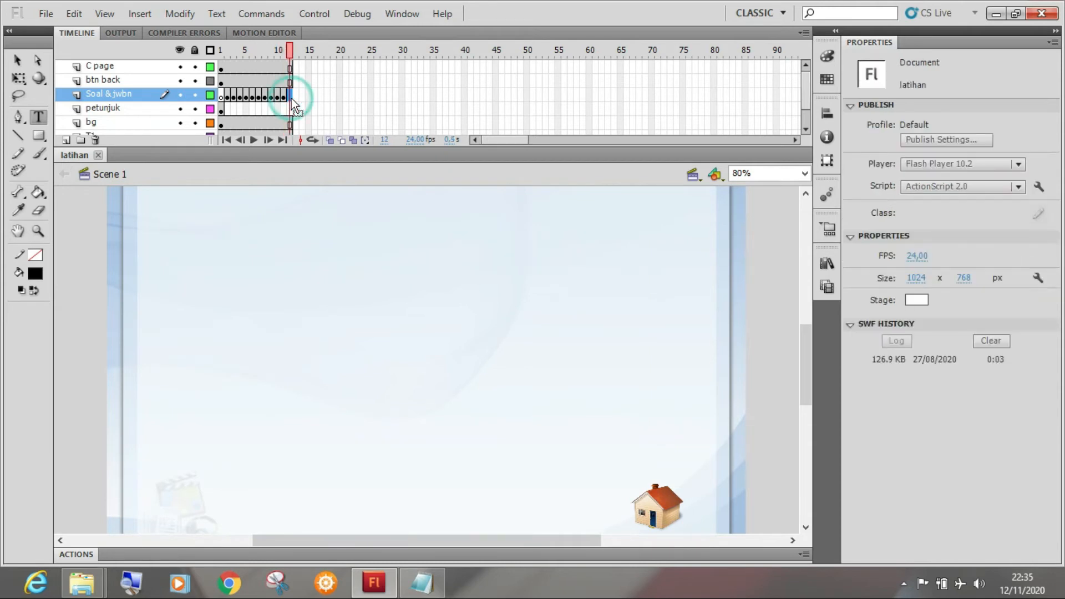
pyautogui.press('F6')
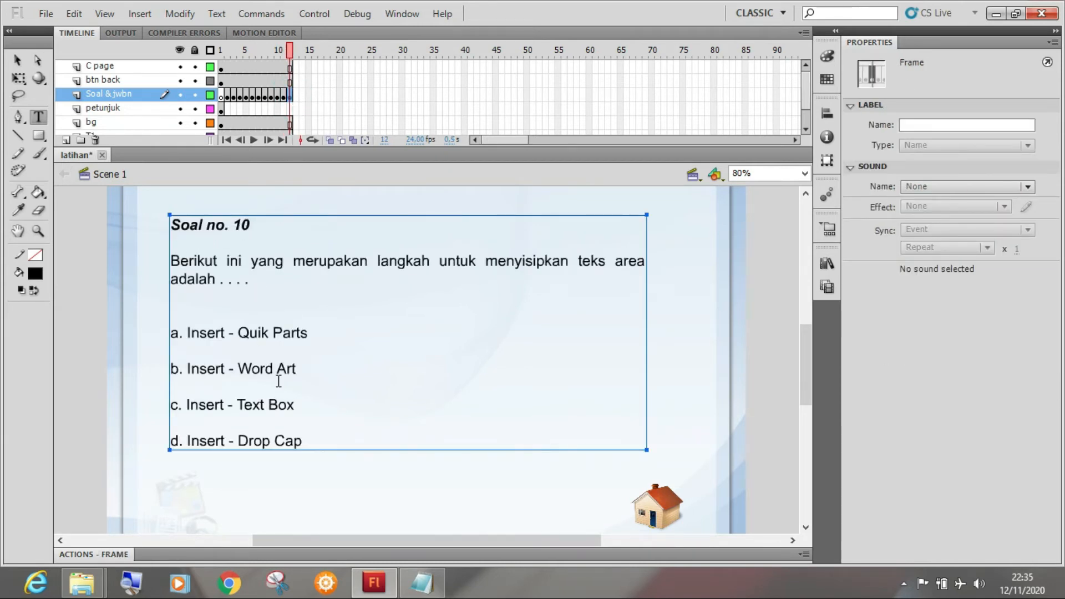
# On frame 12, delete the four answer options and the blank lines below the question text.
pyautogui.moveTo(302, 441); pyautogui.dragTo(171, 331)
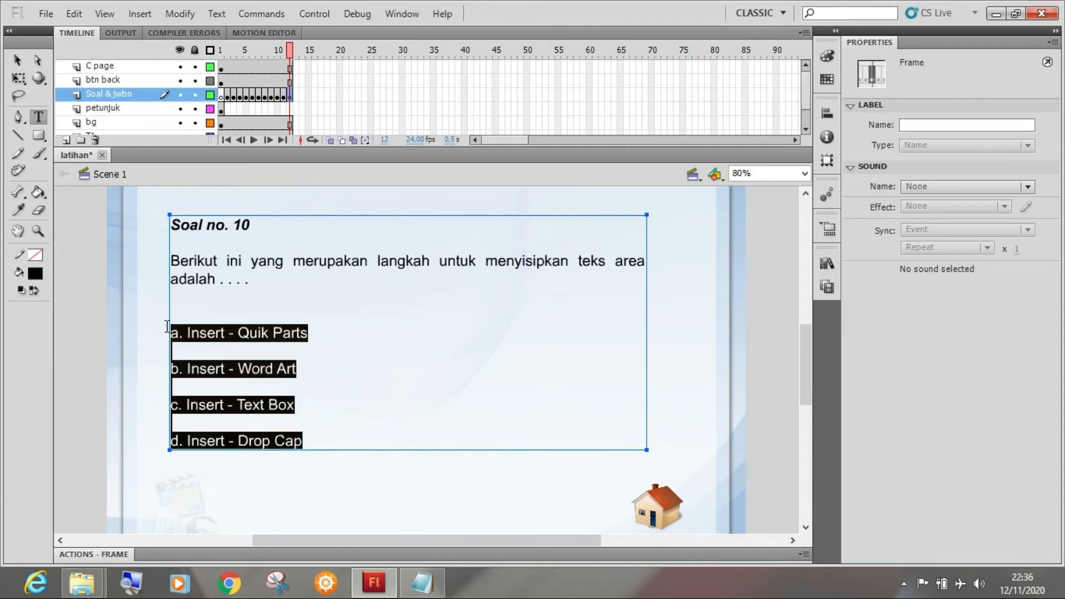
pyautogui.press('BackSpace')
pyautogui.press('BackSpace')
pyautogui.press('BackSpace')
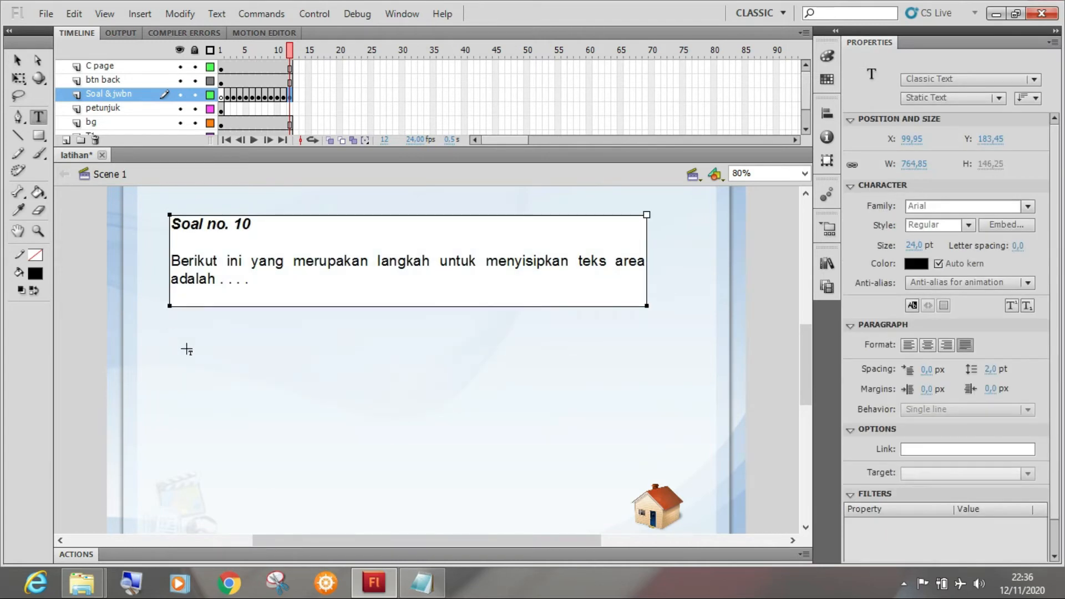
pyautogui.press('BackSpace')
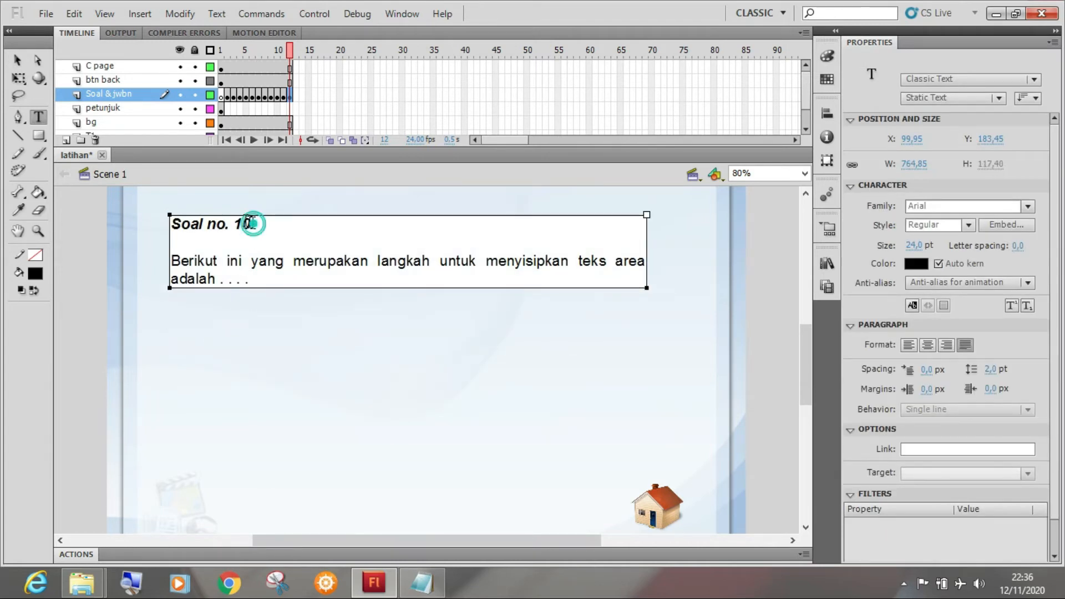
# Replace the Soal no. 10 heading on frame 12 with SKOR.
pyautogui.moveTo(251, 224); pyautogui.dragTo(181, 224)
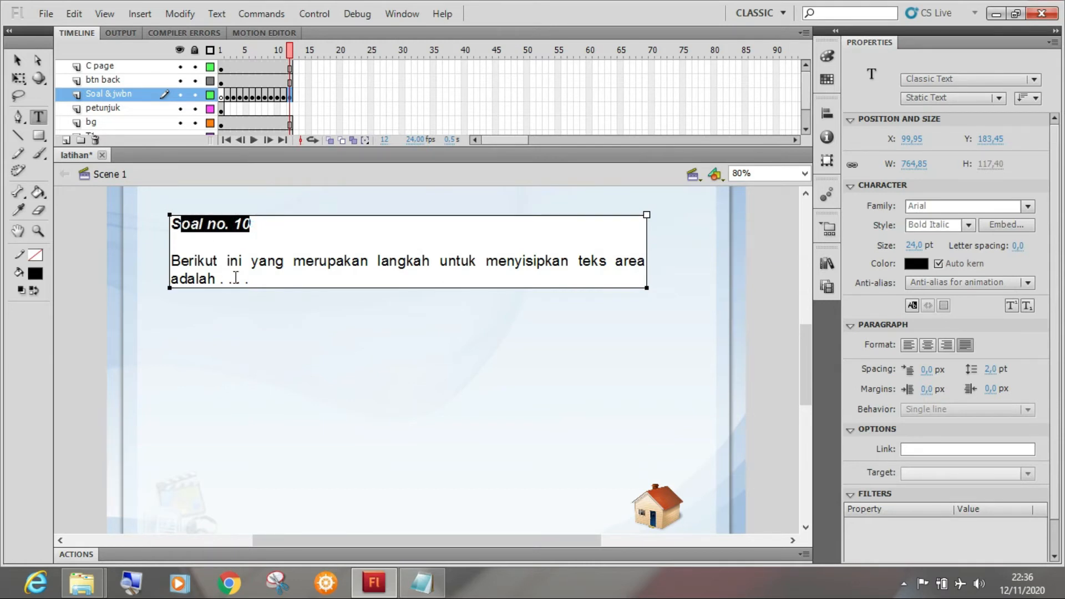
pyautogui.write('K')
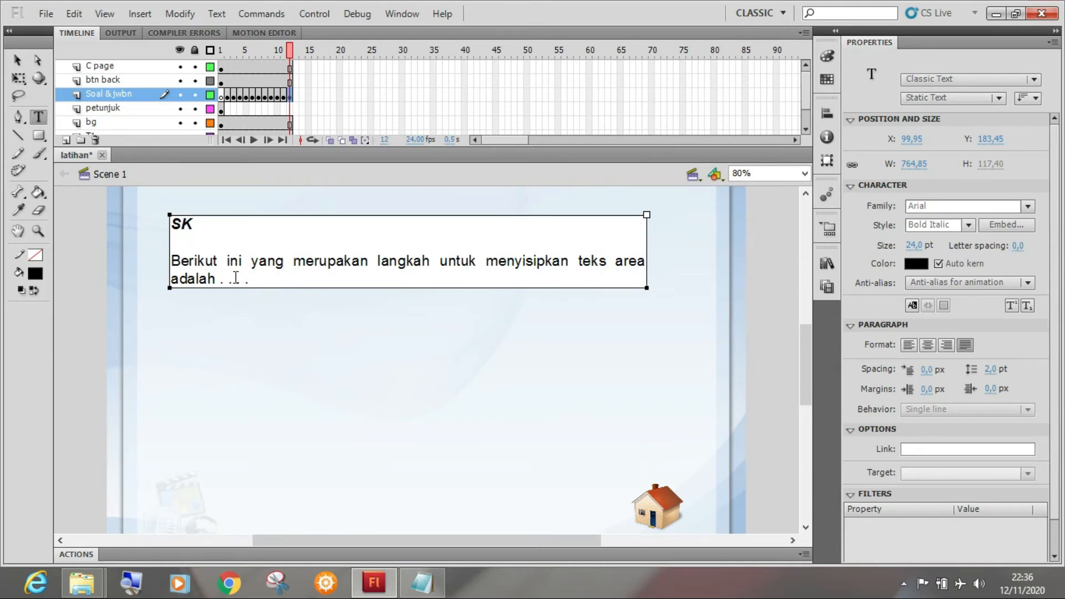
pyautogui.write('OR')
# Rewrite the question text below the heading as "Berikut ini adalah hasil latihan anda.".
pyautogui.click(200, 271)
pyautogui.click(174, 259)
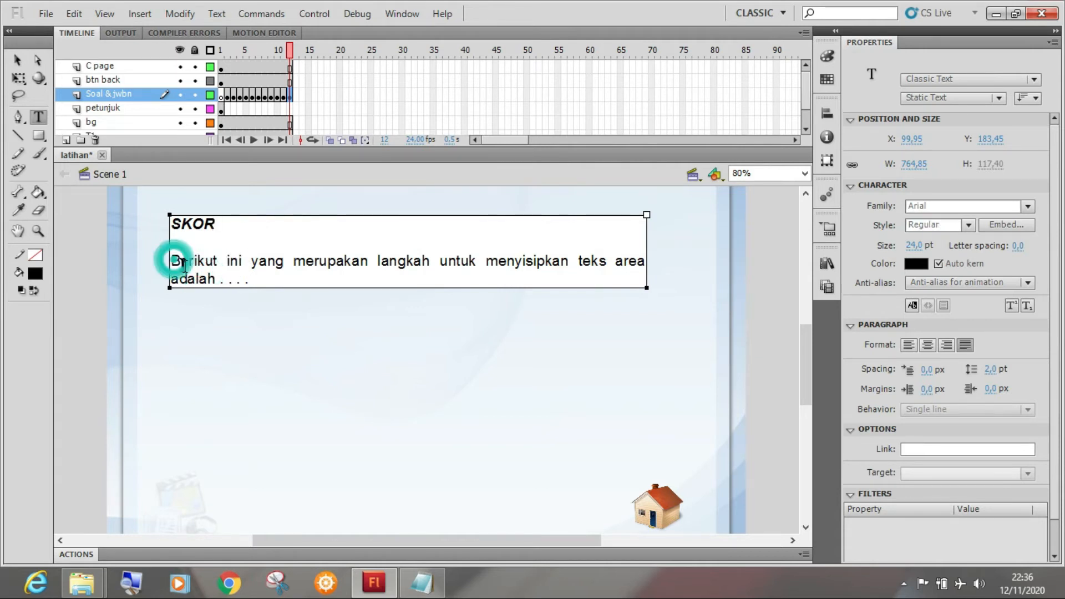
pyautogui.moveTo(184, 267); pyautogui.dragTo(260, 278)
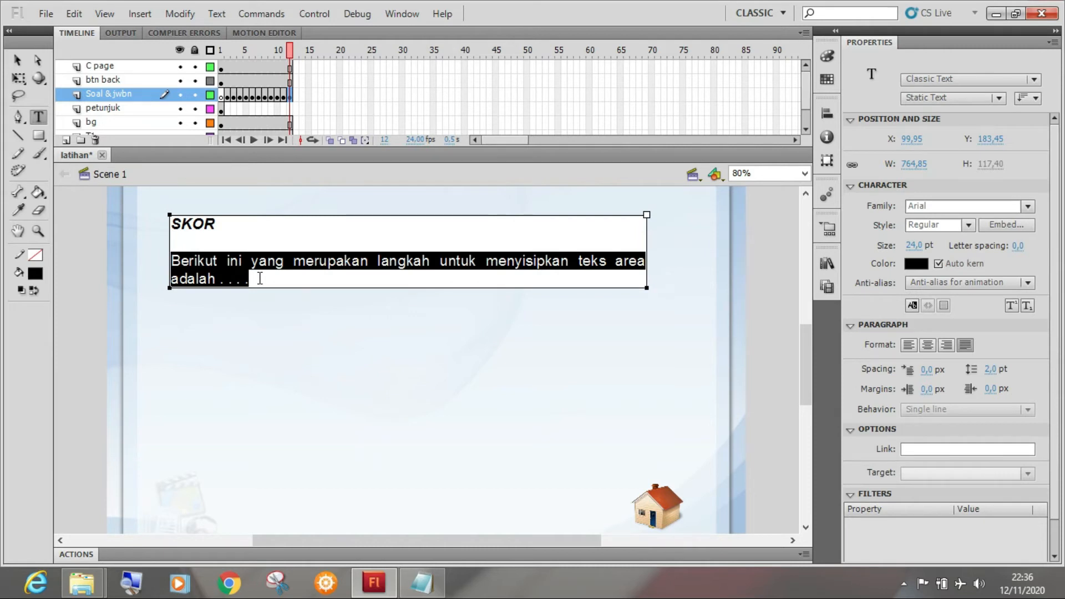
pyautogui.click(255, 276)
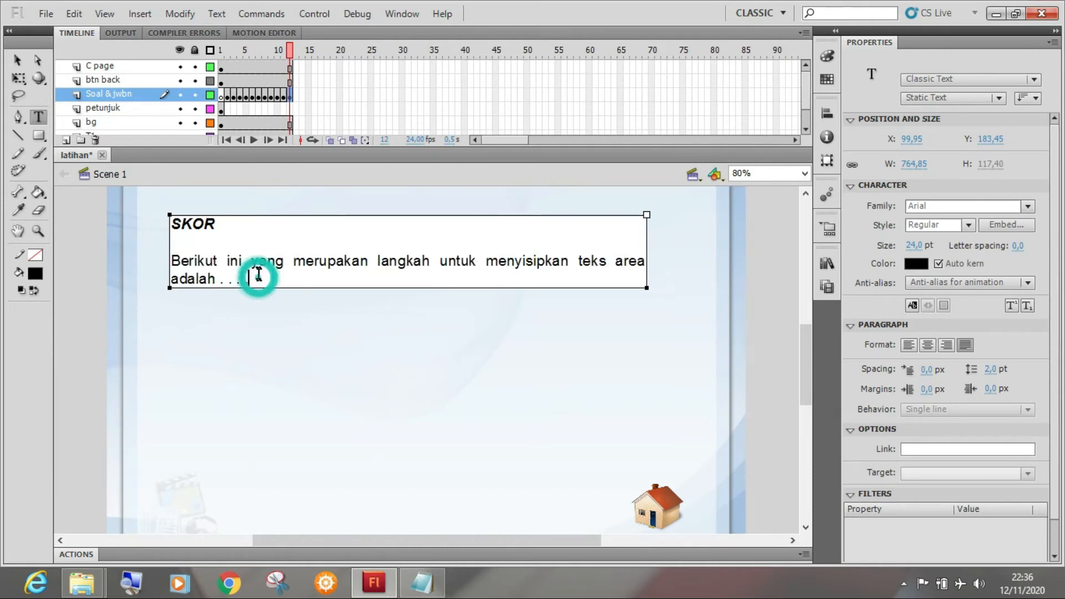
pyautogui.moveTo(251, 261); pyautogui.dragTo(263, 279)
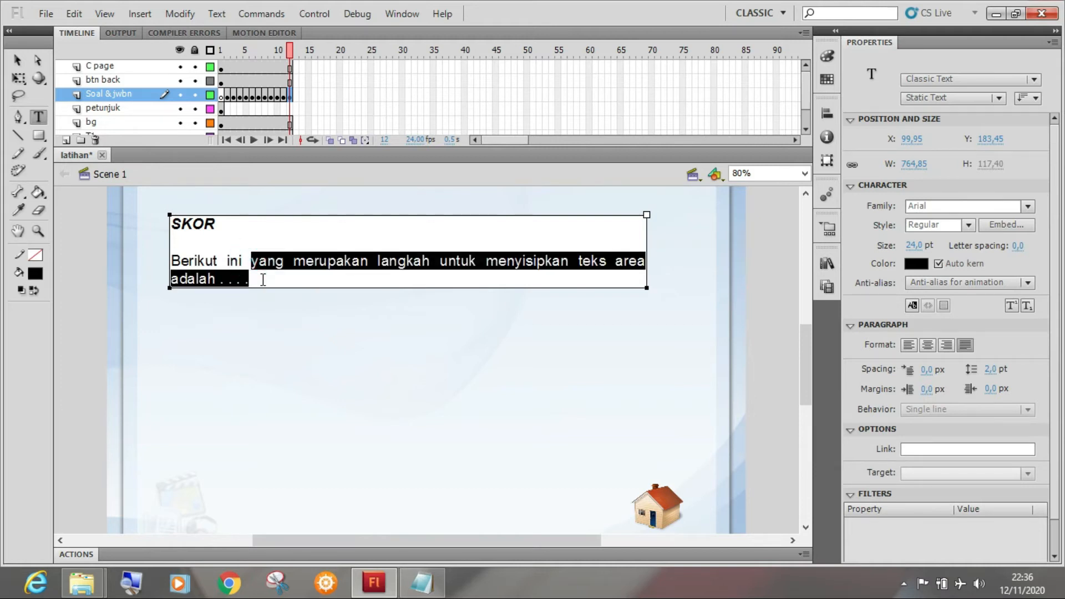
pyautogui.write('adalah ')
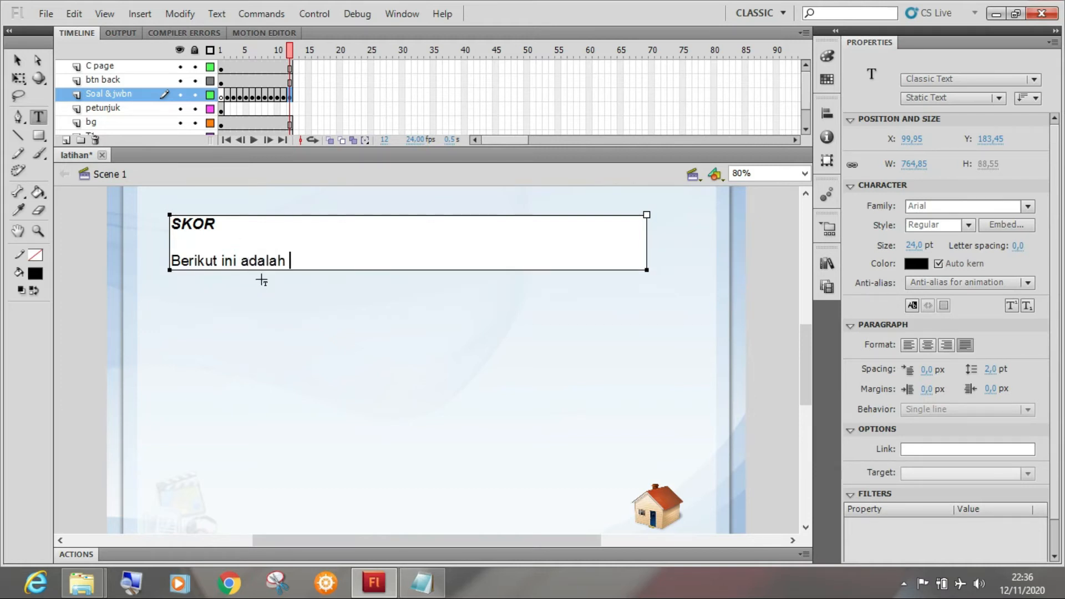
pyautogui.write('hasil latihan')
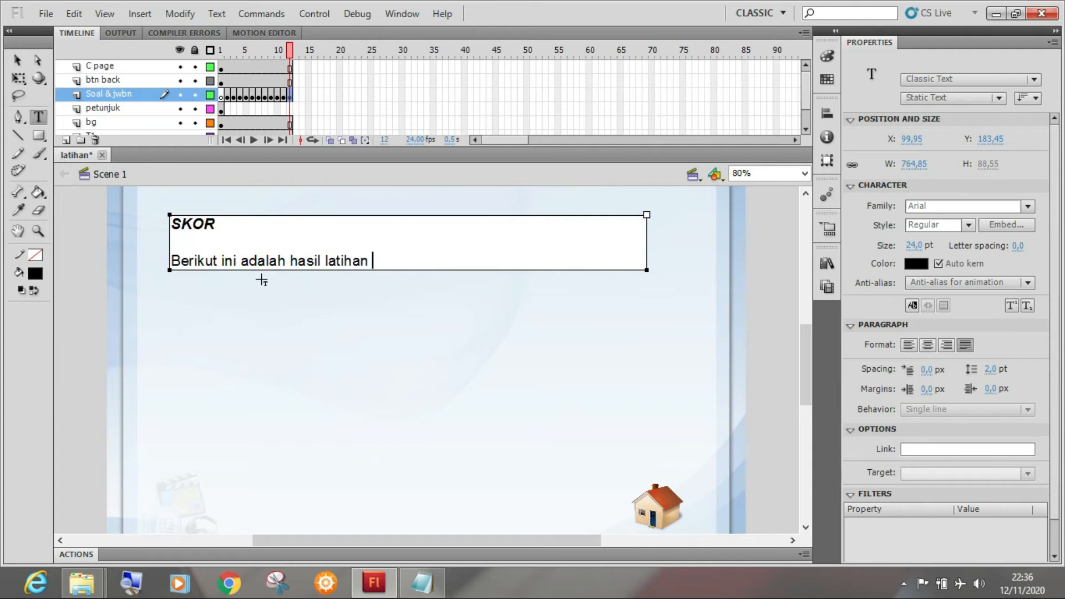
pyautogui.write(' anda.')
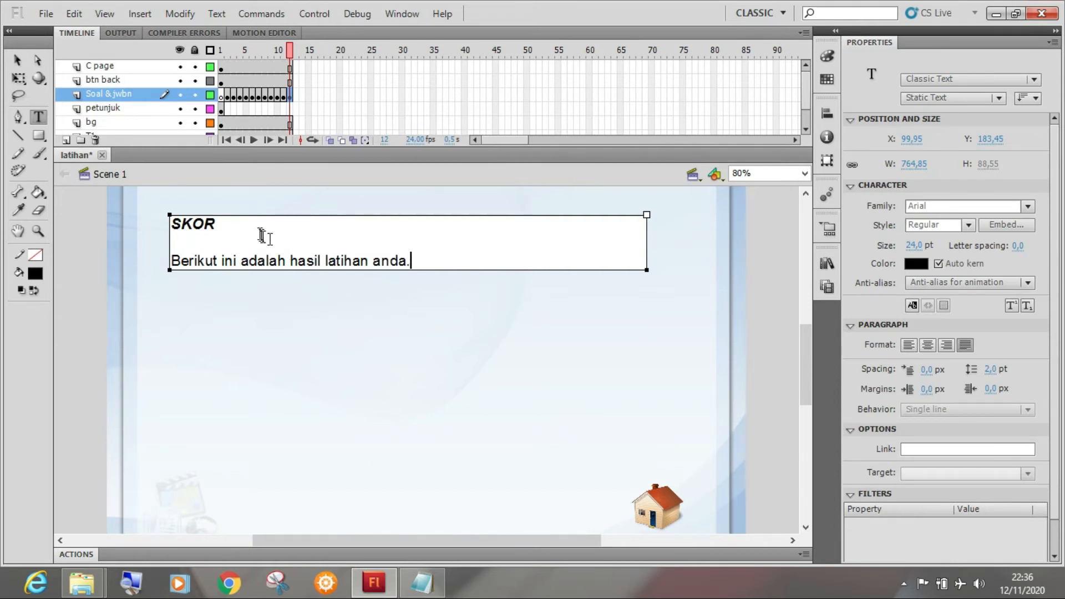
# Extend the heading to SKOR LATIHAN SOAL, then leave the text box and deselect it.
pyautogui.click(253, 226)
pyautogui.write('LAT')
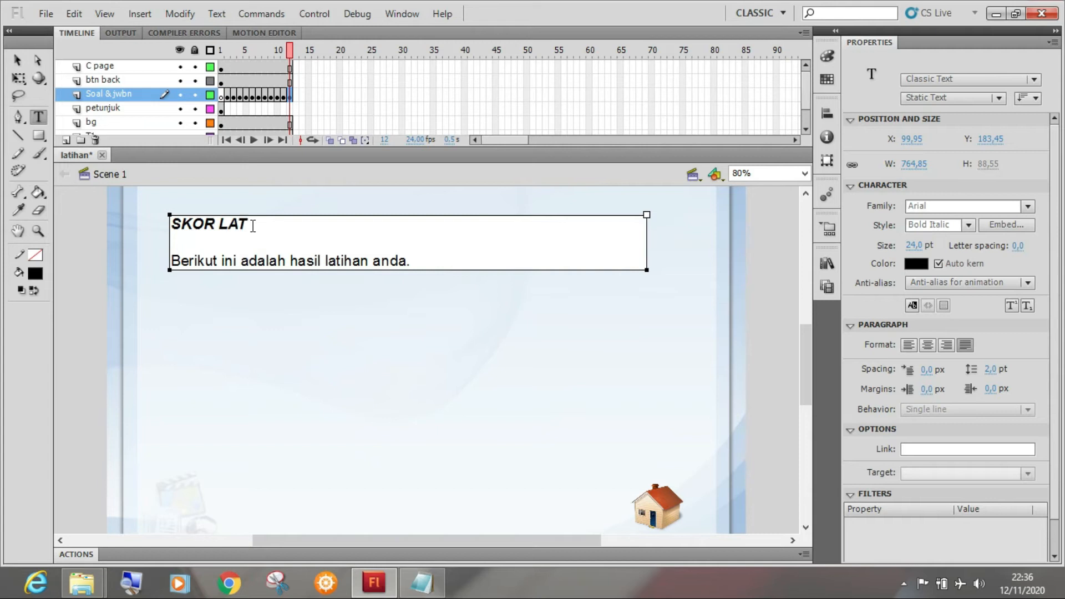
pyautogui.write('IHAN SOAL')
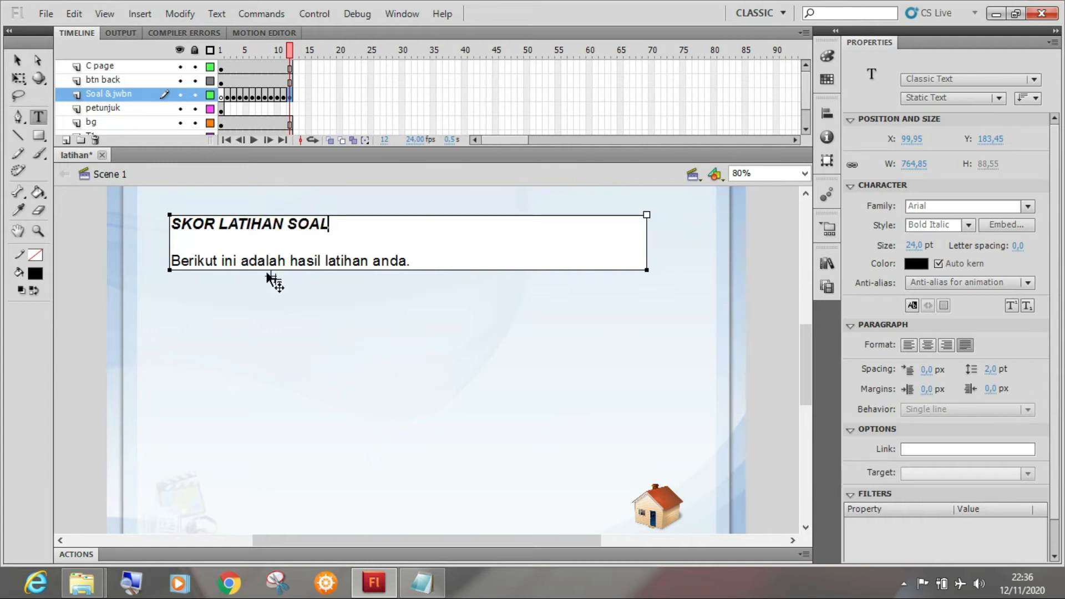
pyautogui.click(17, 60)
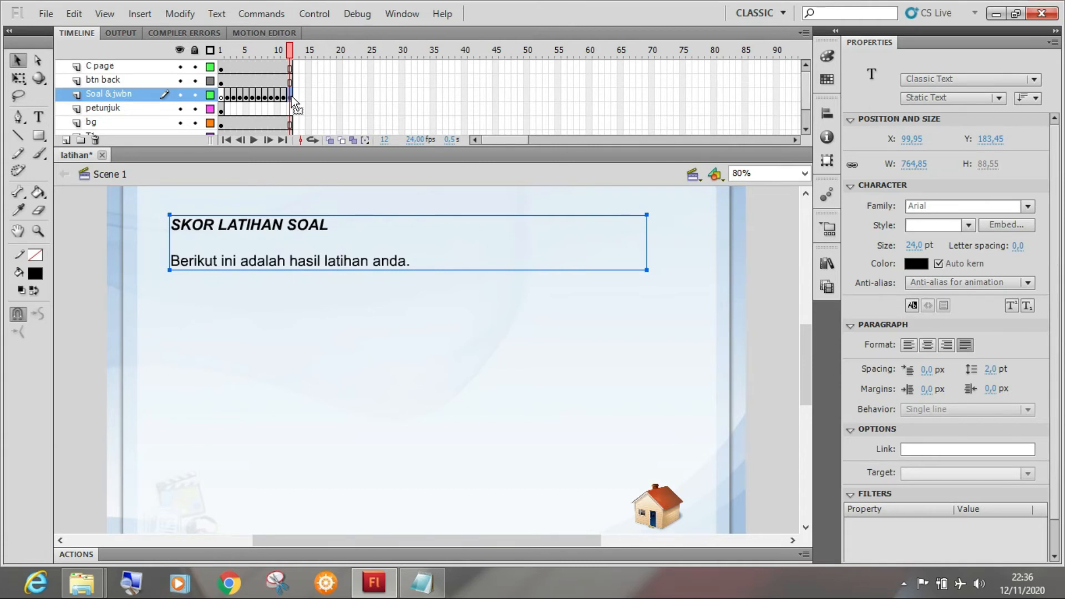
pyautogui.click(87, 225)
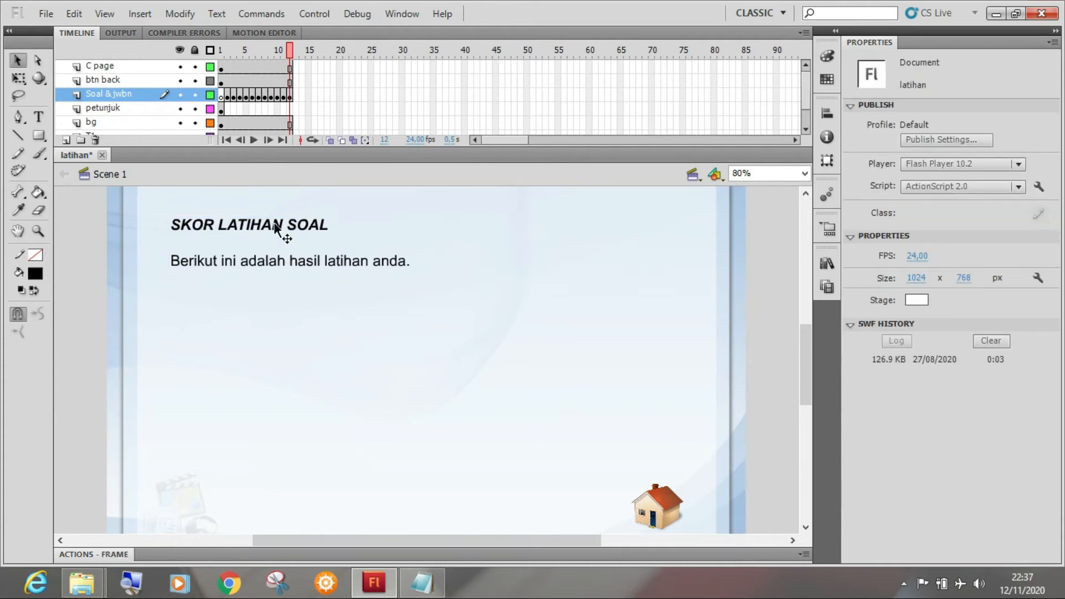
# Add a separate bold italic text "SKOR =" below the result sentence and enlarge it to 38 pt.
pyautogui.click(39, 116)
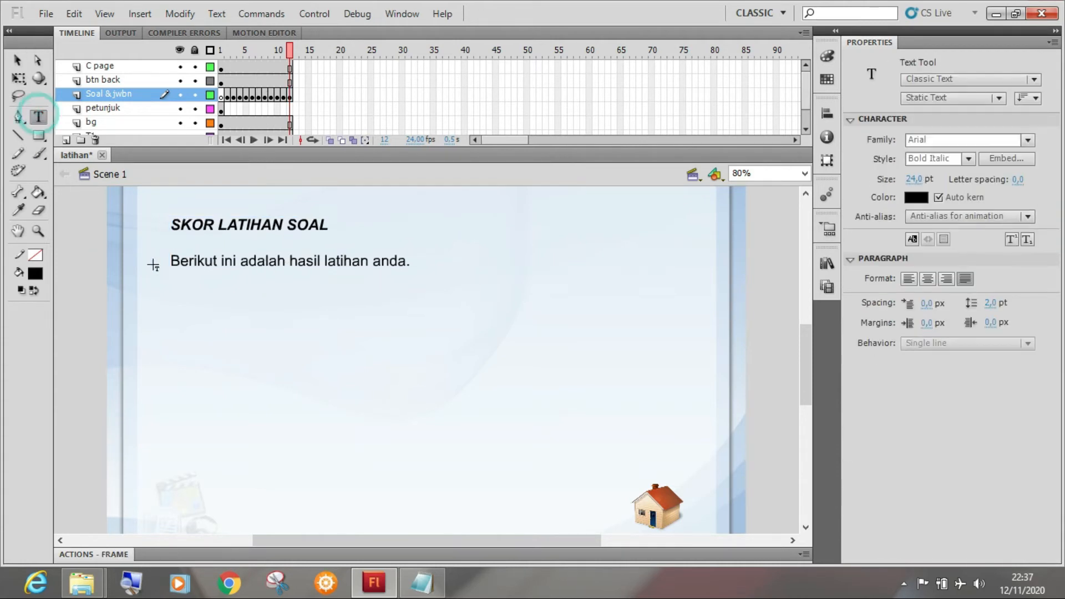
pyautogui.click(178, 328)
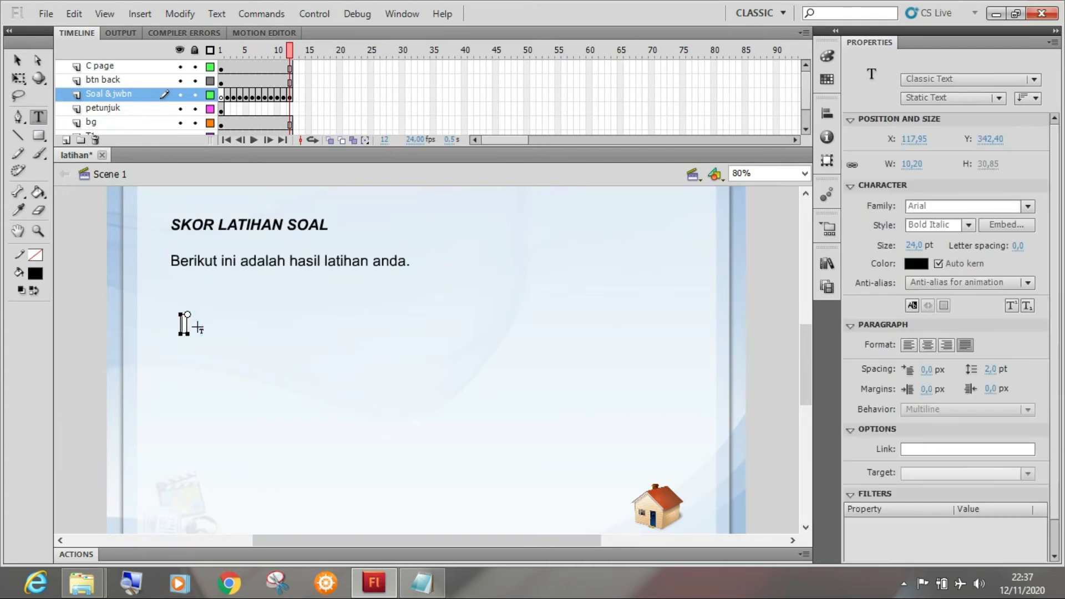
pyautogui.write('SKOR =')
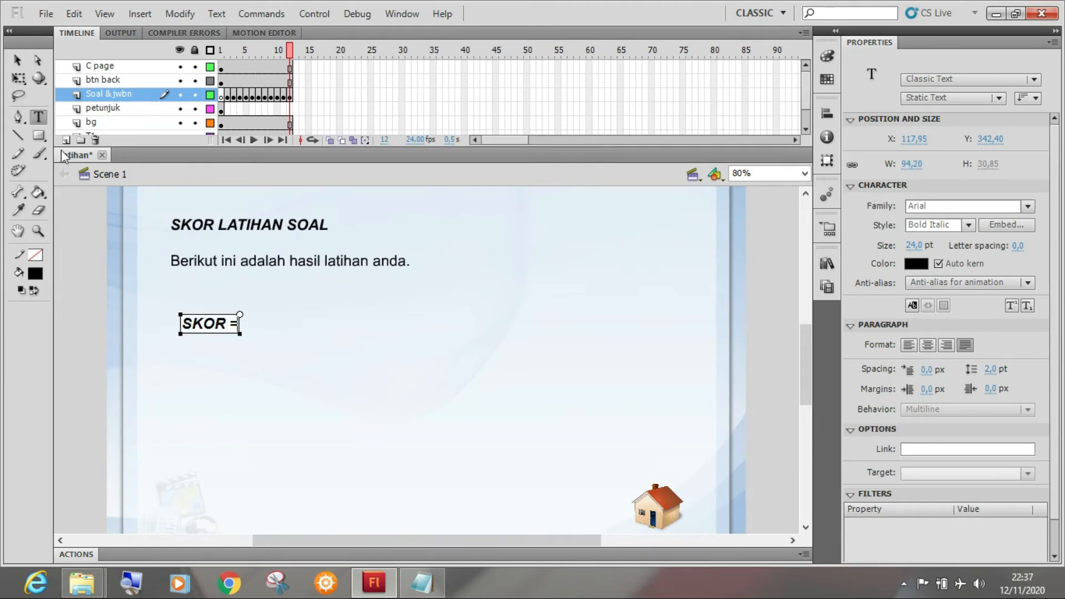
pyautogui.click(19, 60)
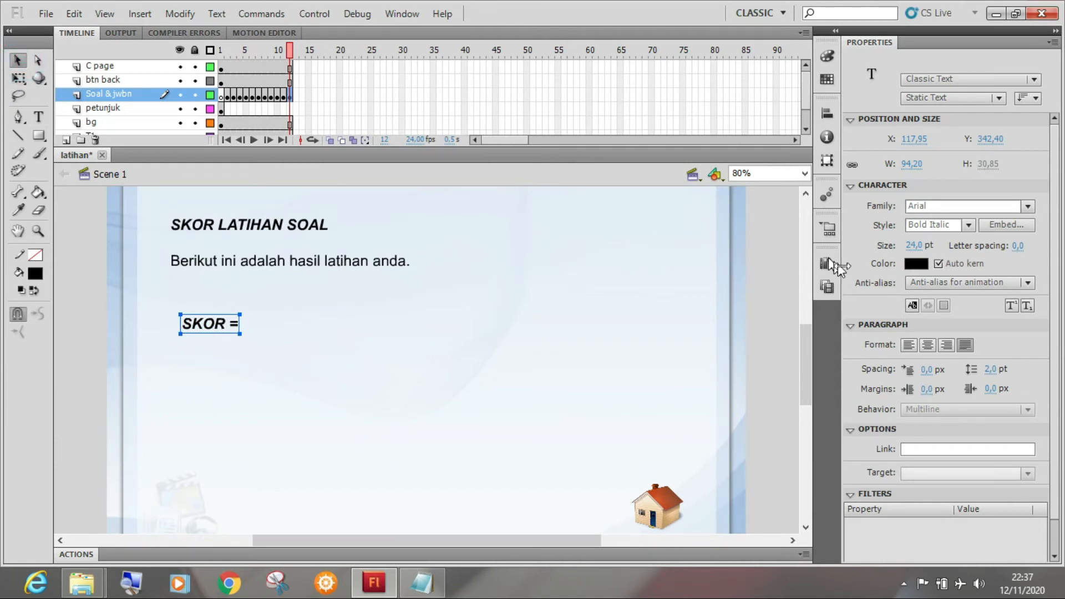
pyautogui.moveTo(914, 250); pyautogui.dragTo(926, 250)
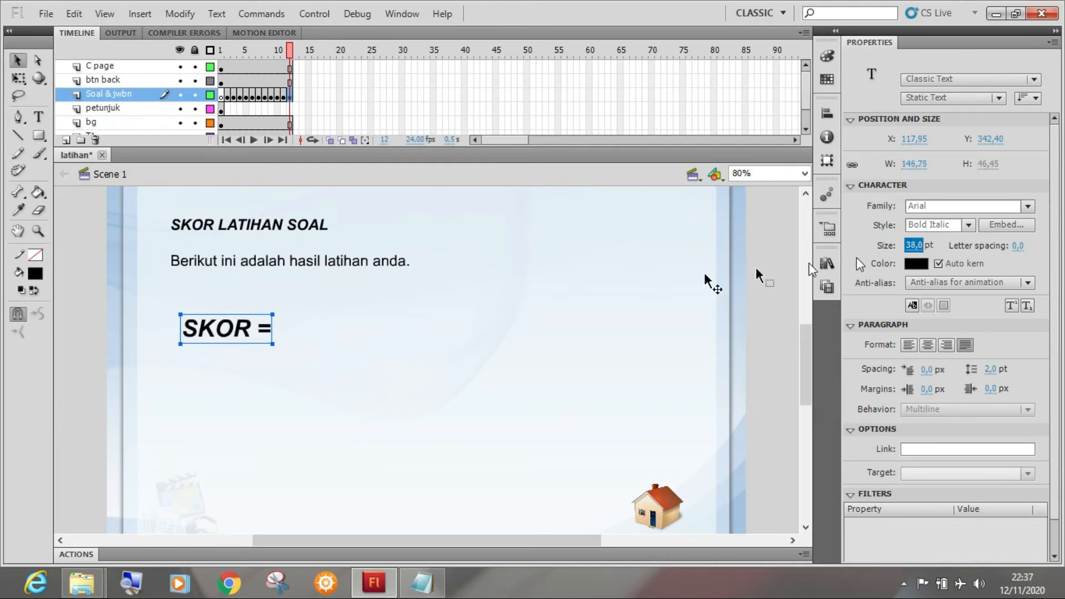
pyautogui.click(78, 206)
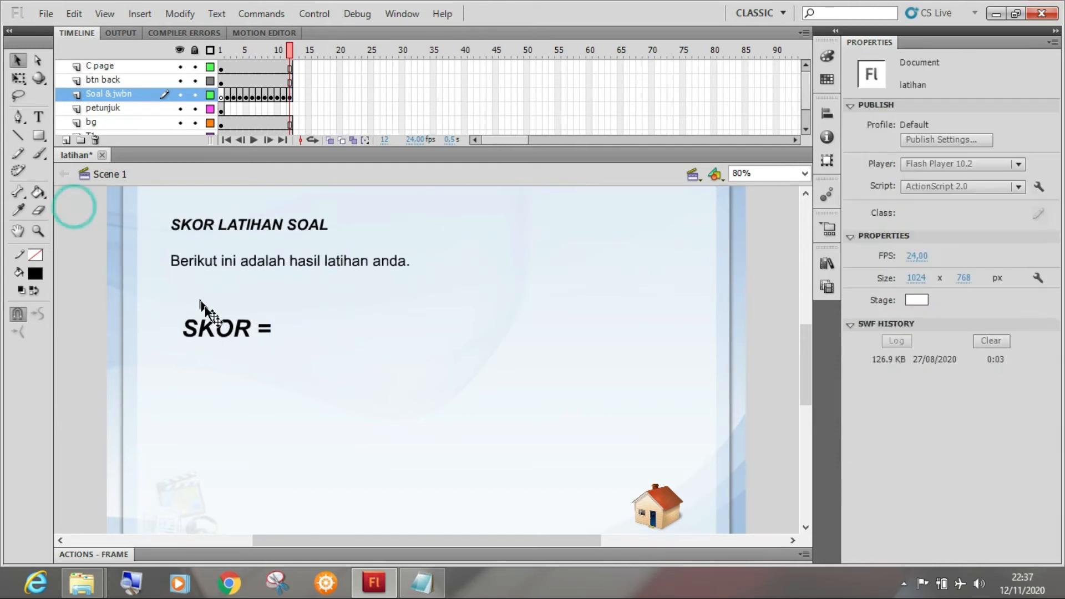
# Move the "SKOR =" text so its left edge lines up with the result sentence above it.
pyautogui.click(236, 332)
pyautogui.moveTo(237, 334); pyautogui.dragTo(228, 320)
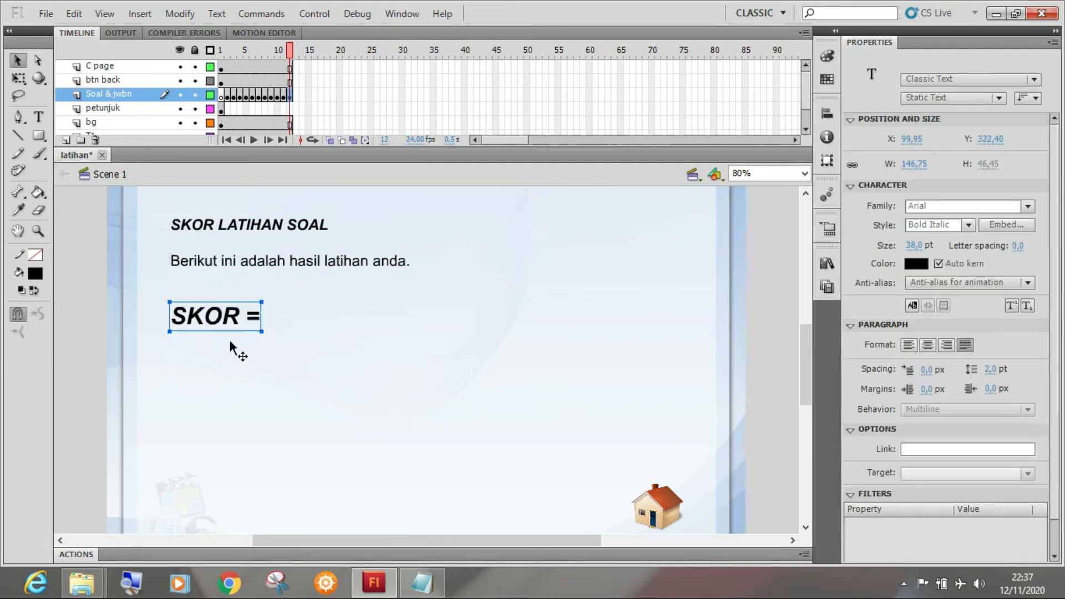
pyautogui.click(69, 276)
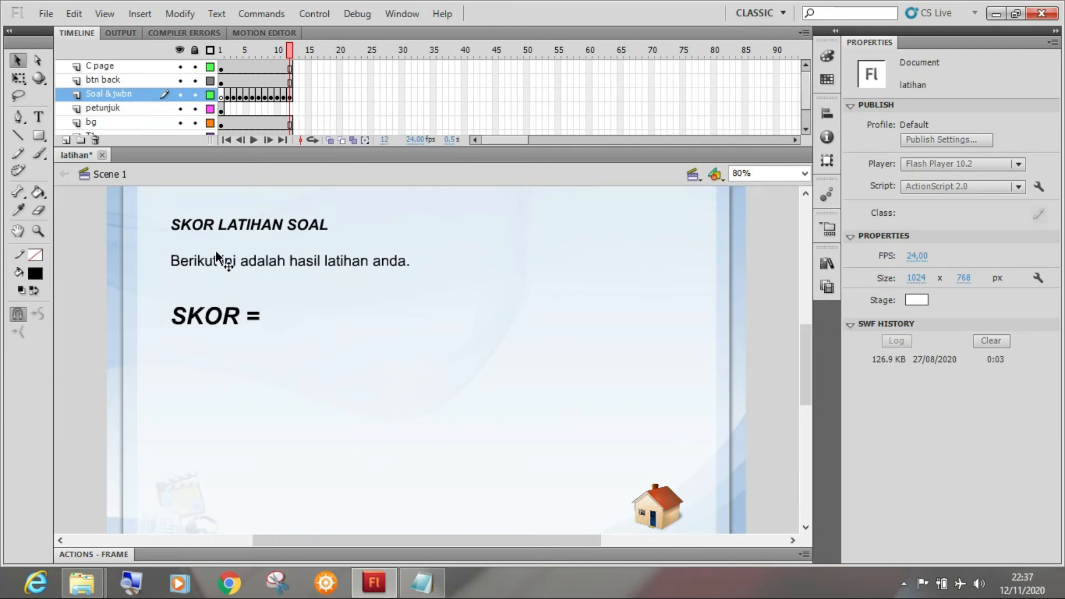
# Inspect the text type of the introduction and Petunjuk texts on frame 1 and of both texts on frame 12.
pyautogui.click(221, 50)
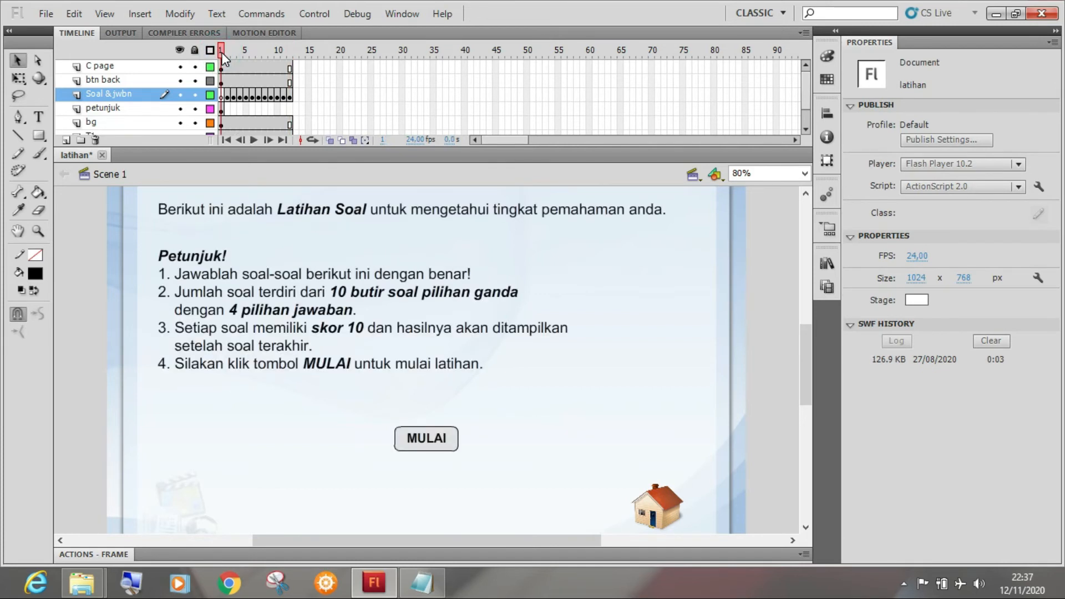
pyautogui.click(239, 209)
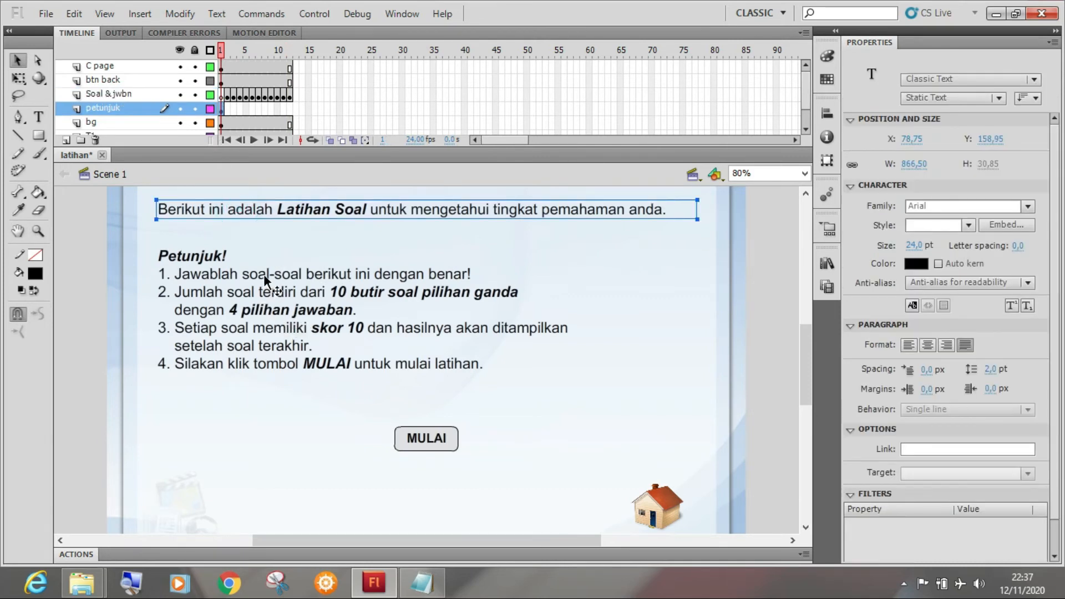
pyautogui.click(264, 274)
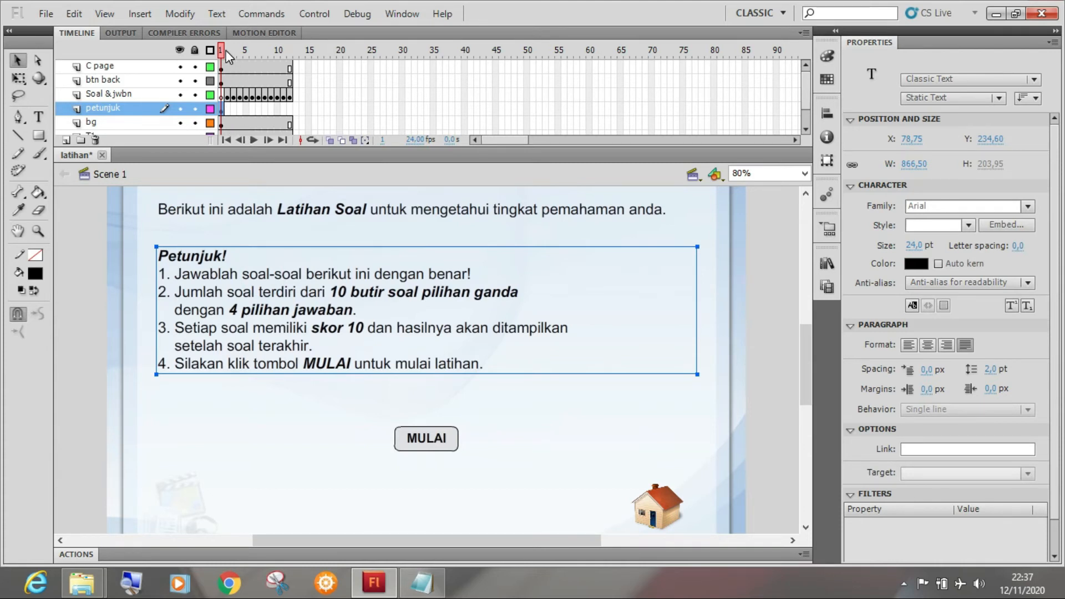
pyautogui.moveTo(223, 53); pyautogui.dragTo(290, 54)
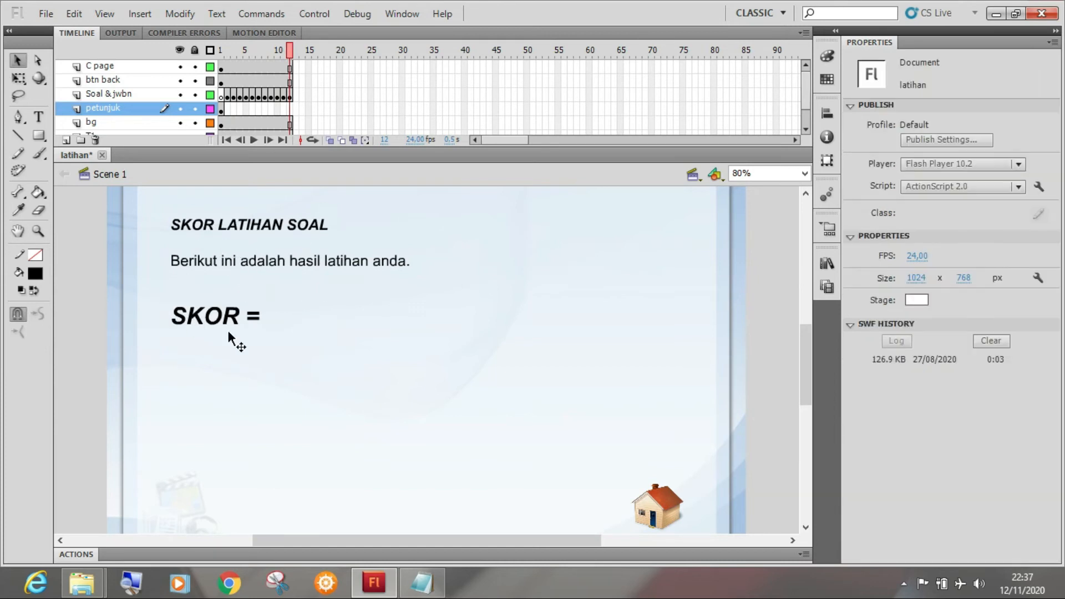
pyautogui.click(295, 268)
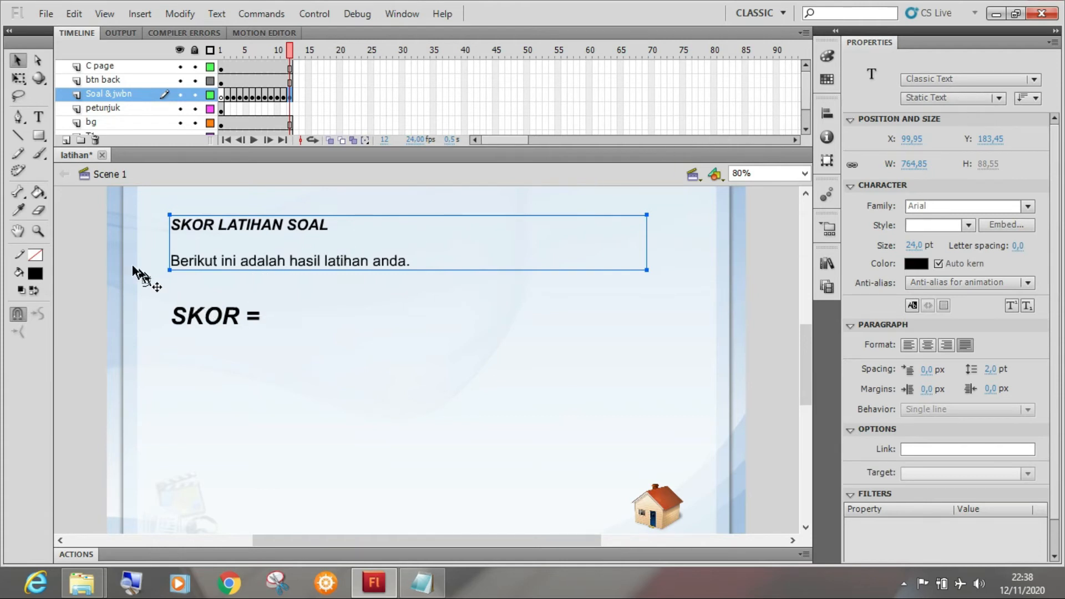
pyautogui.click(87, 247)
pyautogui.click(222, 318)
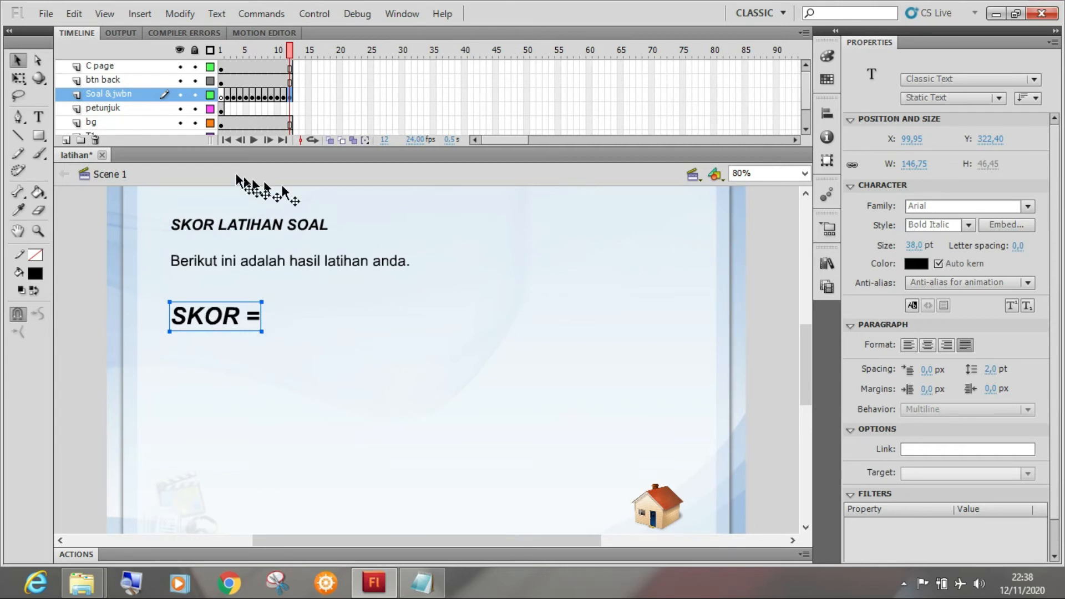
# Draw an empty text box about 135 px wide beside "SKOR =" and make it Dynamic Text.
pyautogui.click(39, 116)
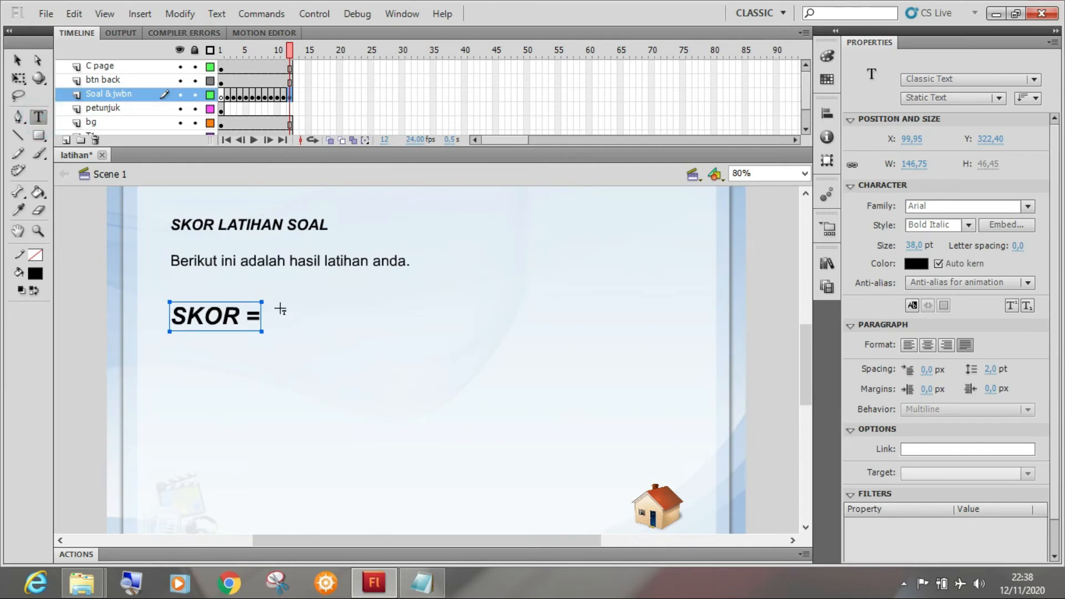
pyautogui.click(282, 332)
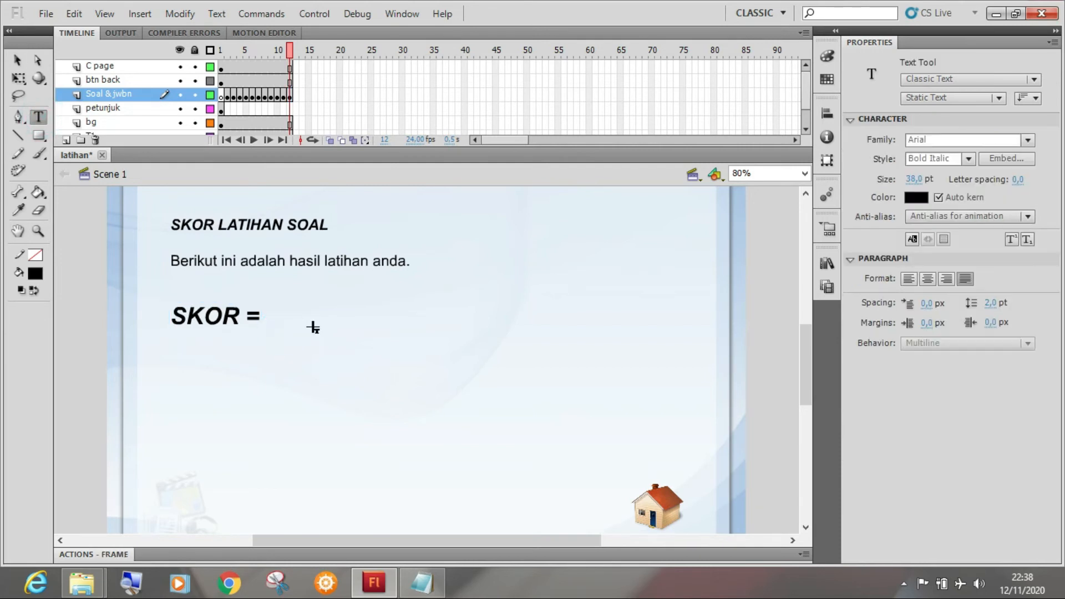
pyautogui.moveTo(283, 283); pyautogui.dragTo(368, 312)
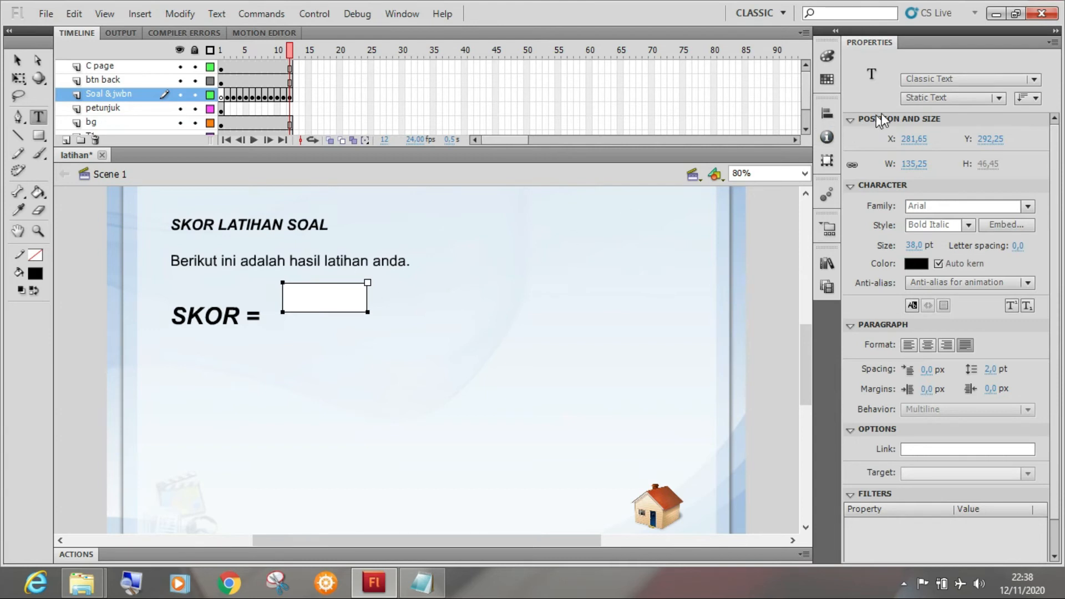
pyautogui.click(917, 99)
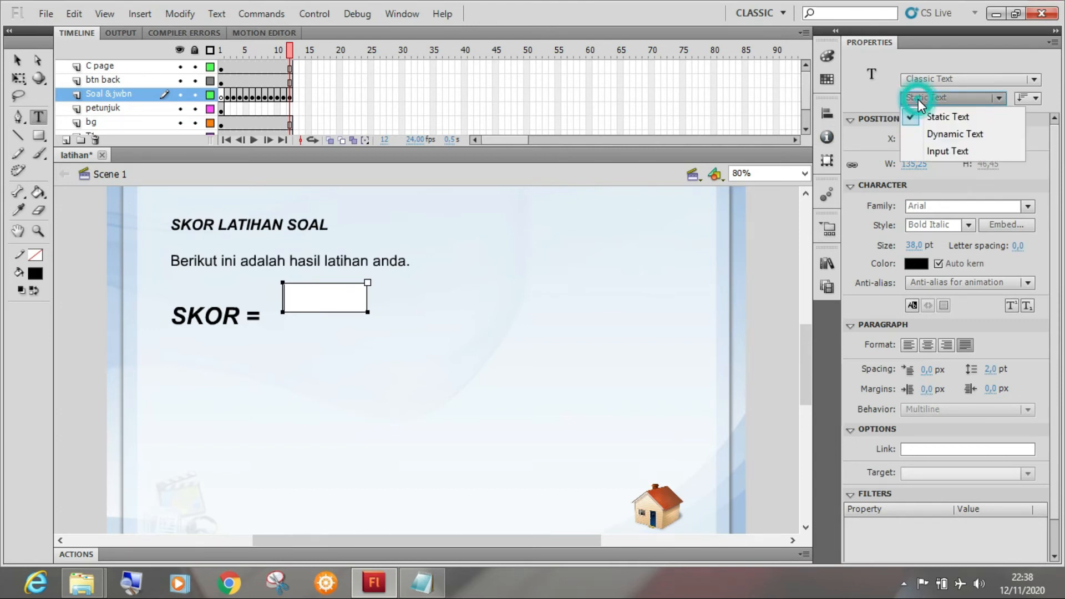
pyautogui.click(952, 135)
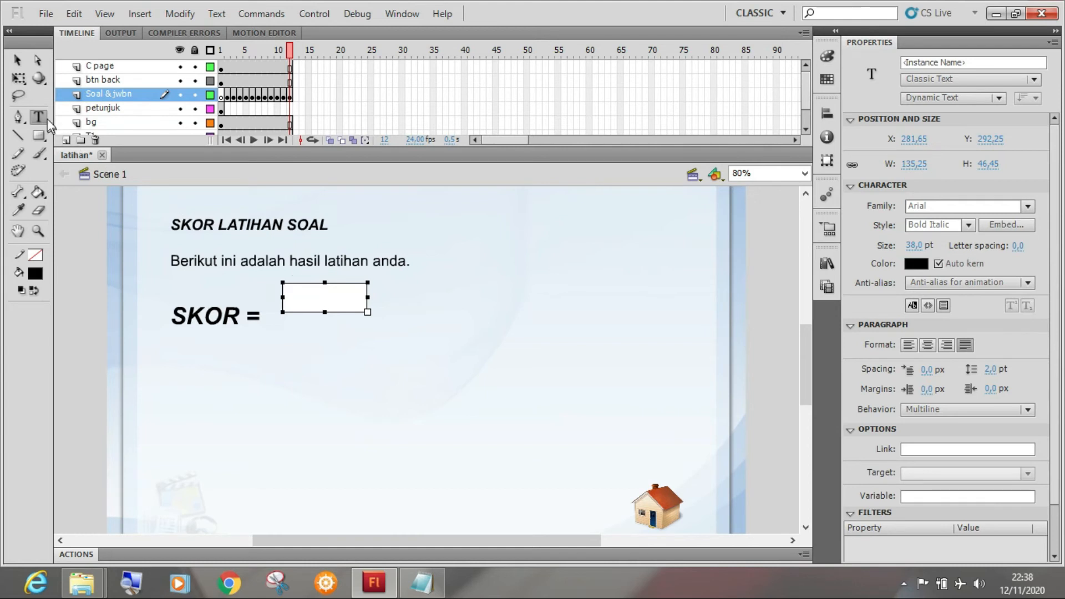
# Move the dynamic text box directly after the equals sign, level with the "SKOR =" text.
pyautogui.click(16, 61)
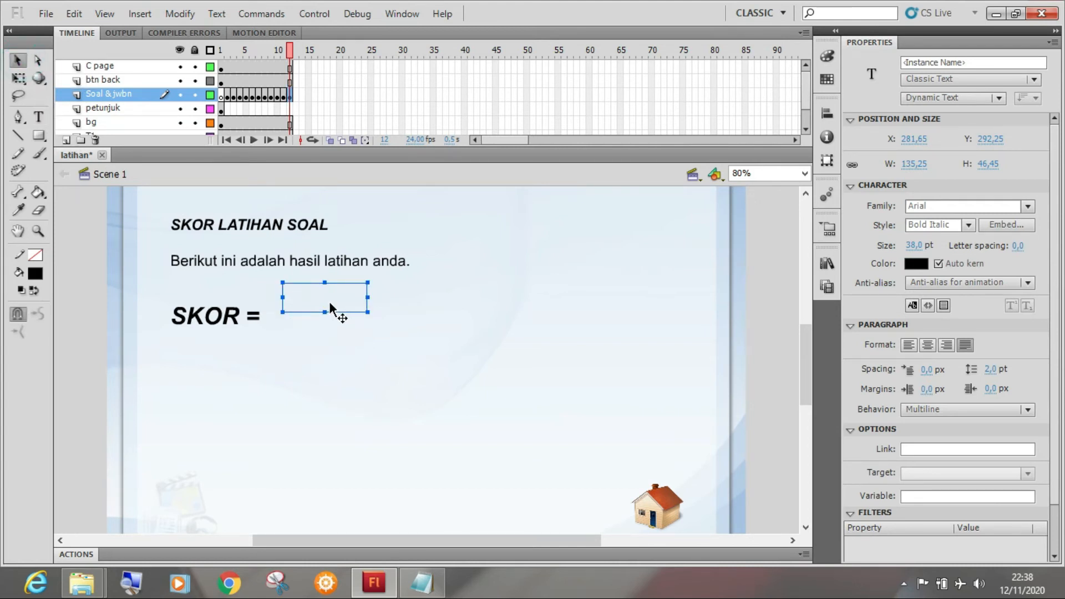
pyautogui.moveTo(332, 295); pyautogui.dragTo(318, 314)
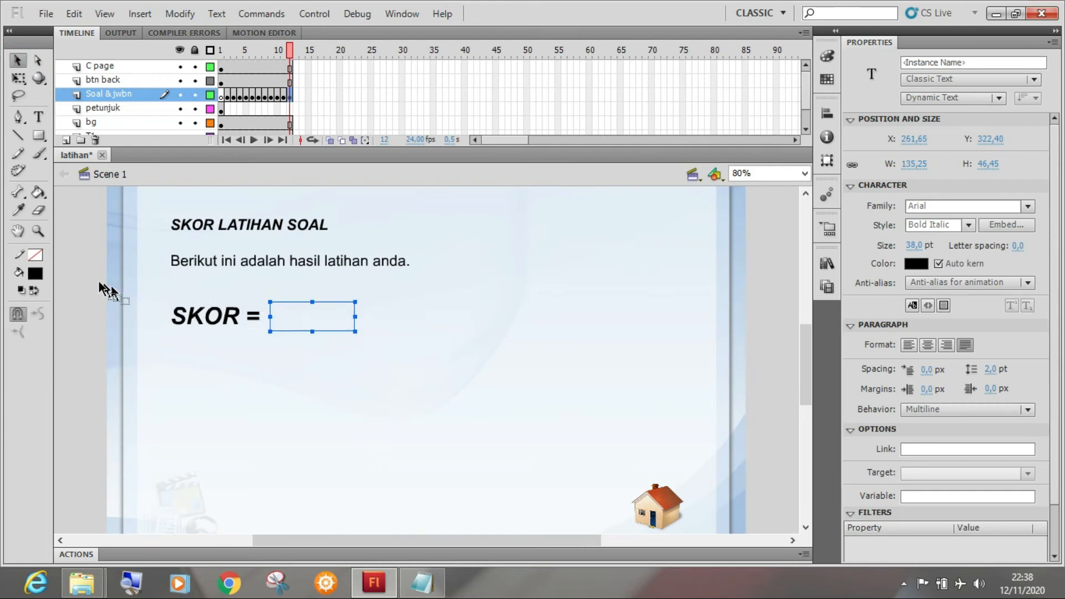
pyautogui.click(221, 321)
pyautogui.click(292, 319)
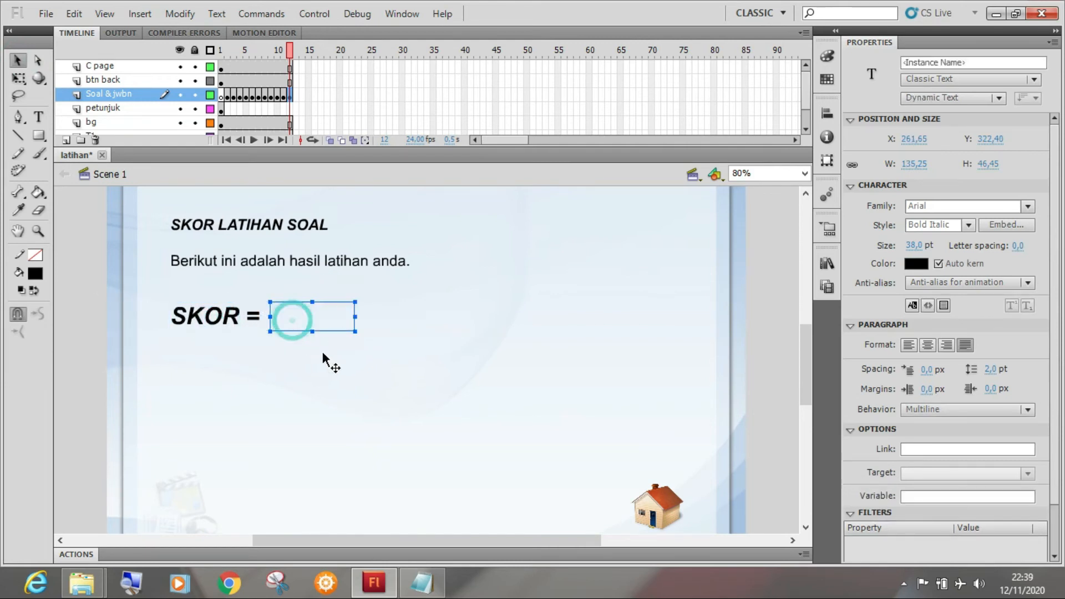
pyautogui.click(81, 283)
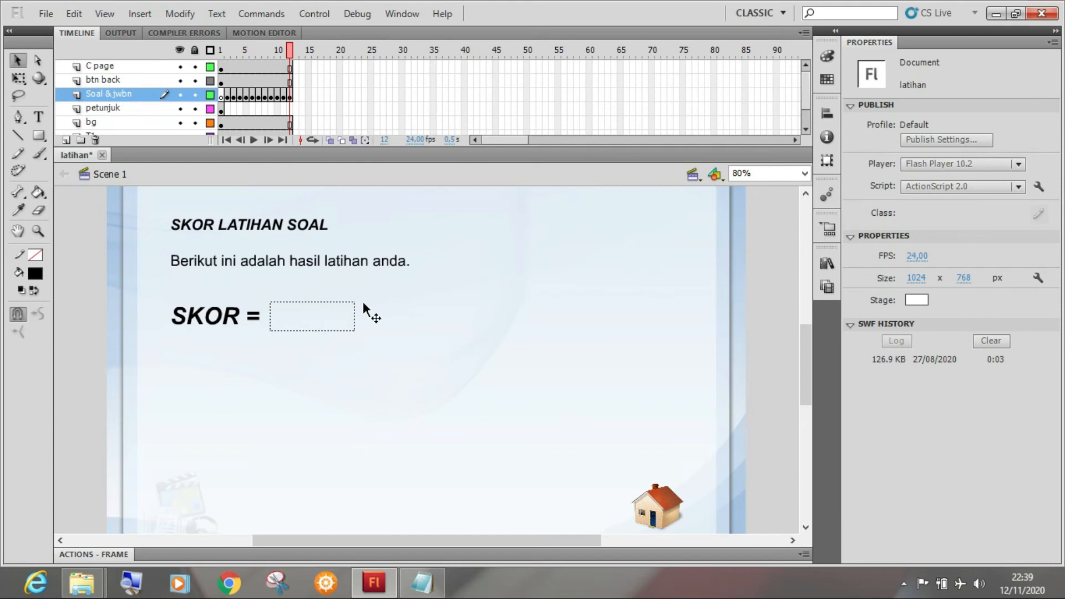
# Compare the properties of the static result text with those of the empty dynamic text box.
pyautogui.click(340, 264)
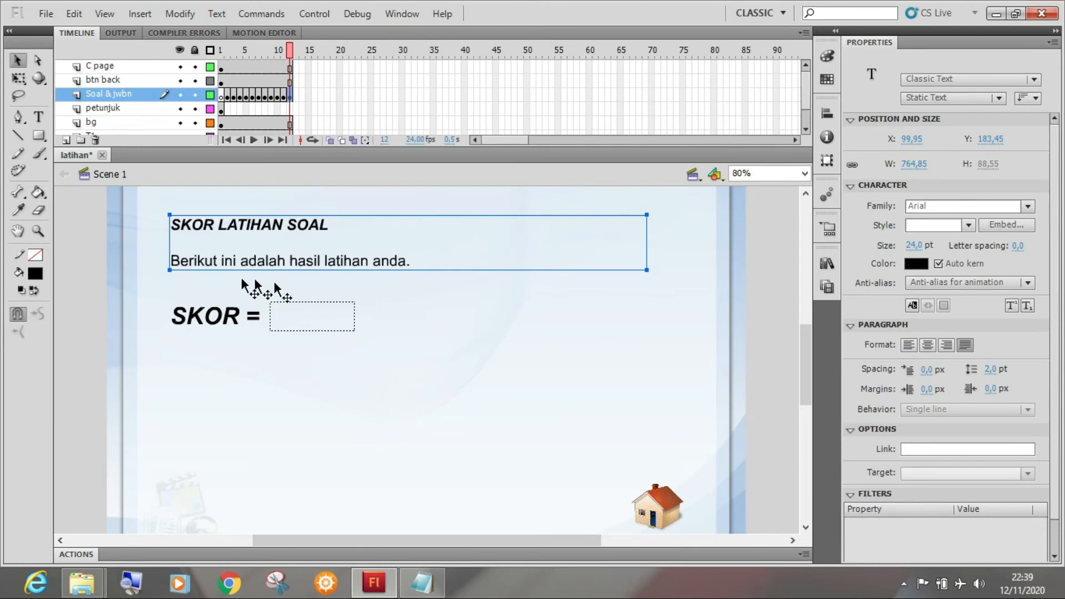
pyautogui.click(91, 254)
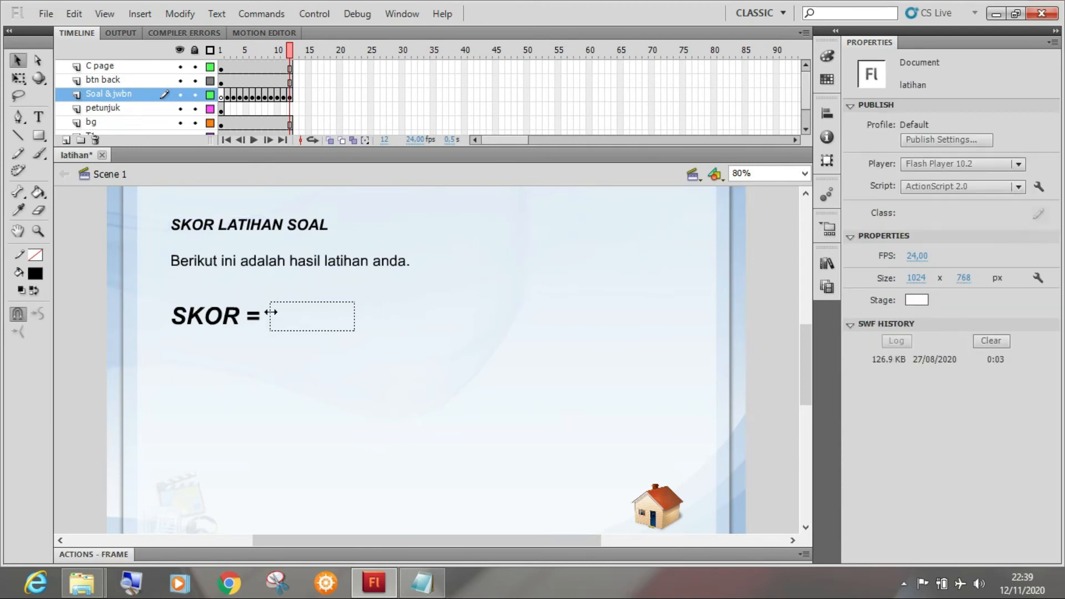
pyautogui.click(279, 312)
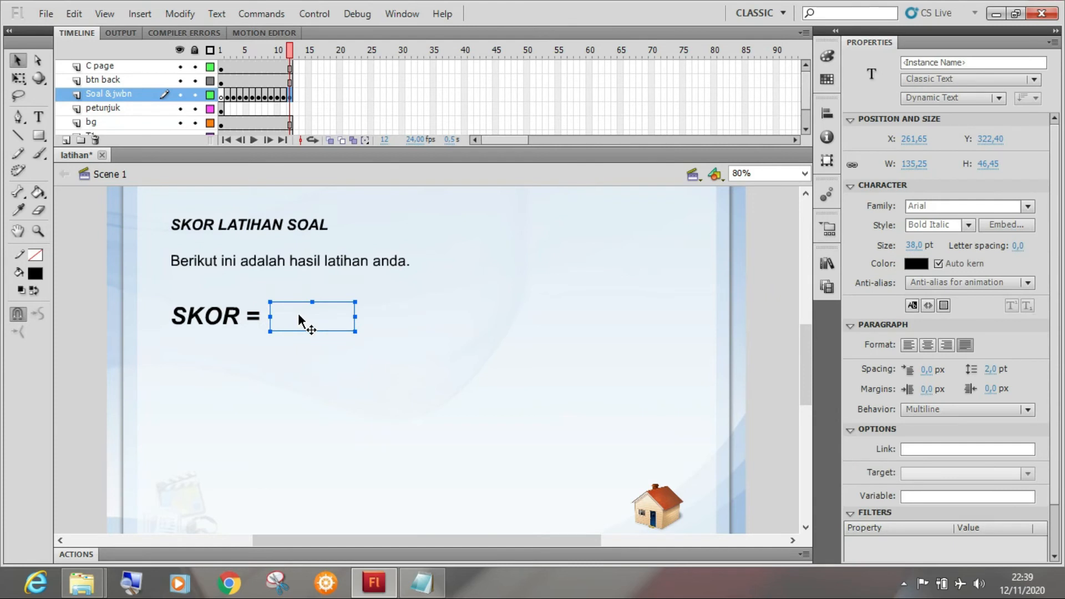
pyautogui.click(88, 272)
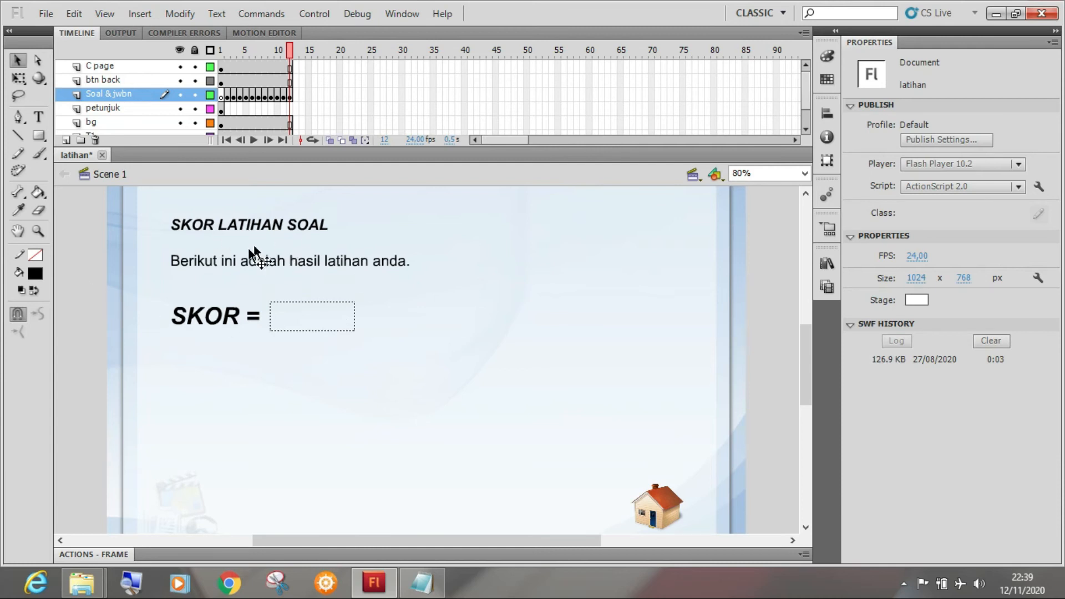
pyautogui.click(281, 259)
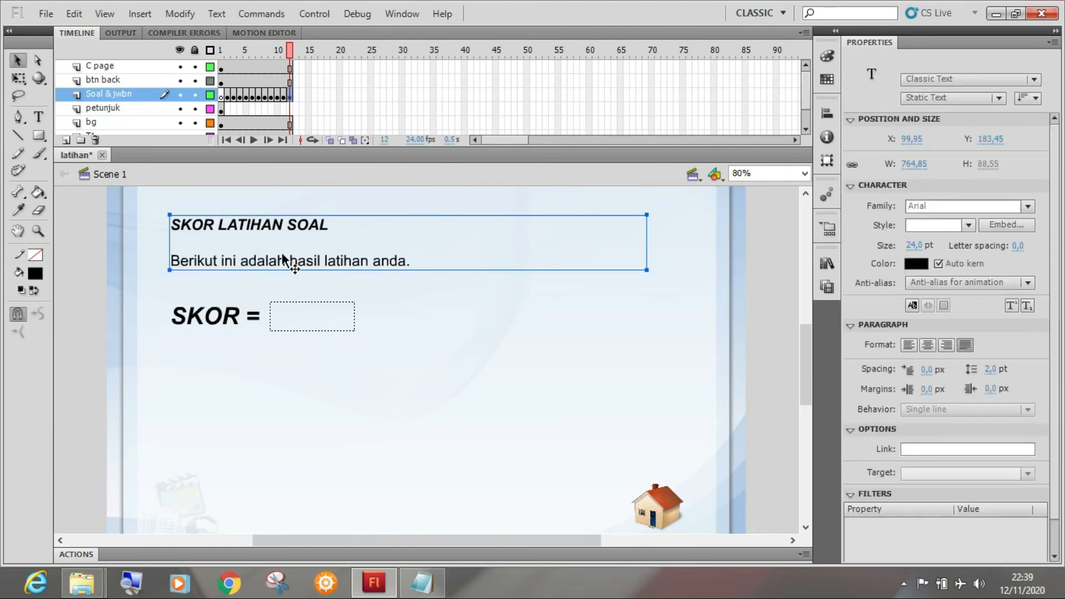
pyautogui.click(287, 313)
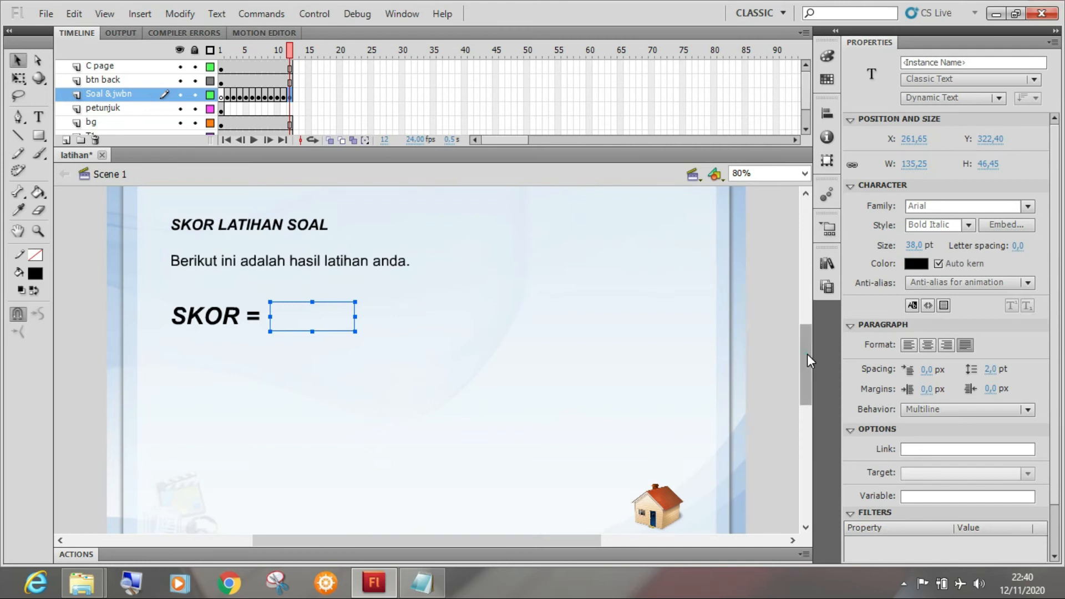
pyautogui.moveTo(808, 354); pyautogui.dragTo(808, 364)
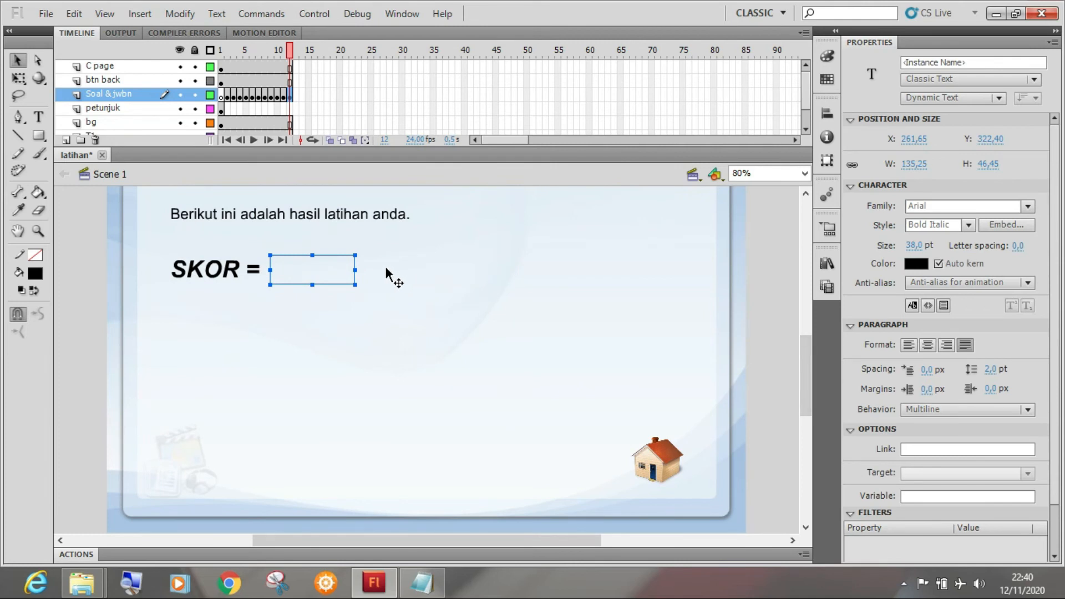
pyautogui.click(761, 261)
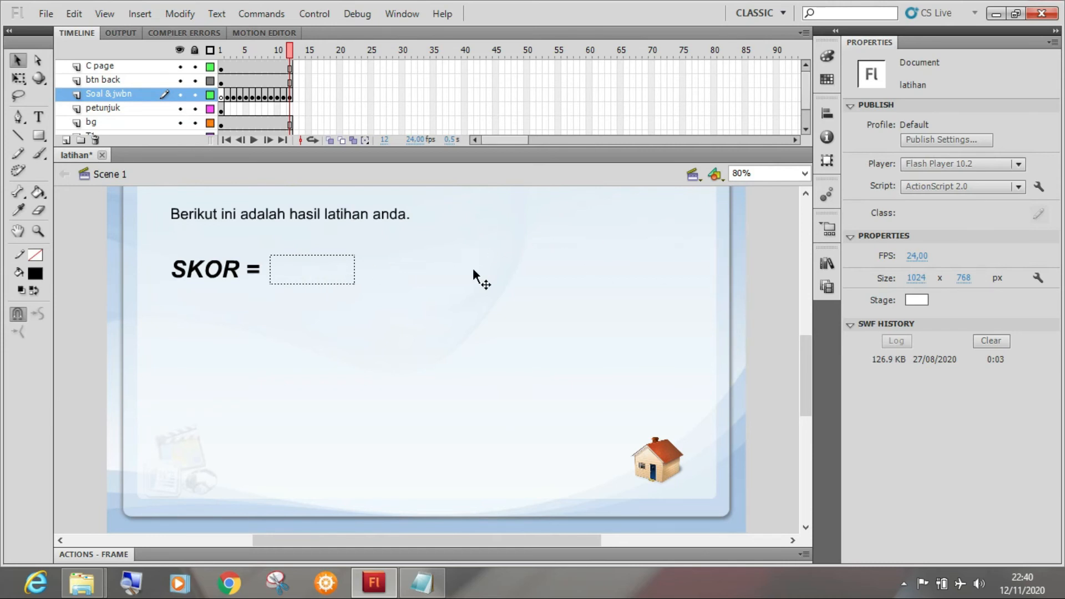
# Set the dynamic text box's anti-aliasing to Use device fonts.
pyautogui.click(305, 269)
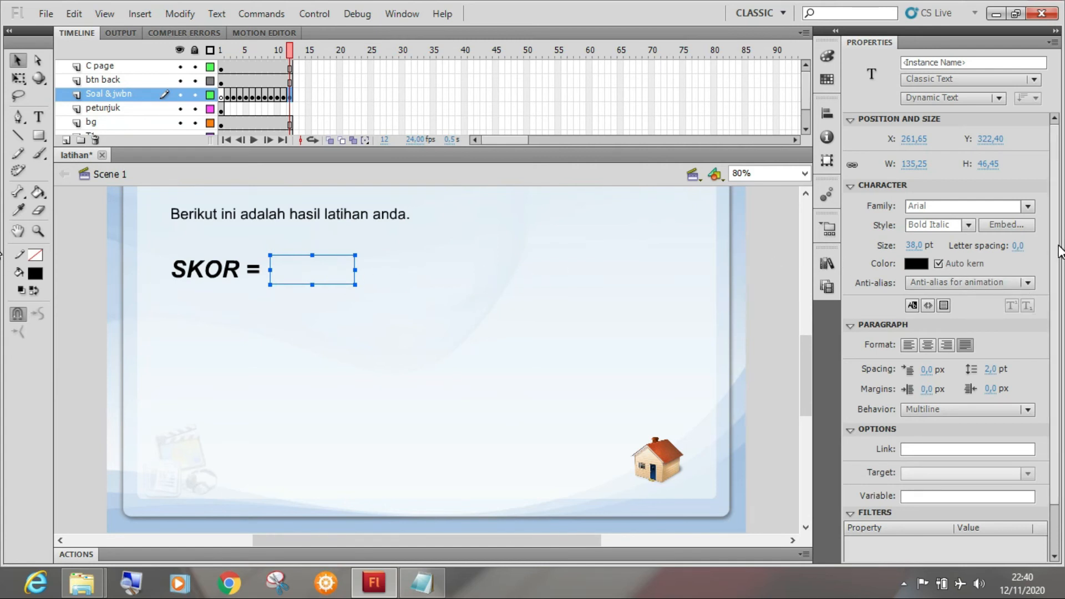
pyautogui.scroll(-2, 1054, 258)
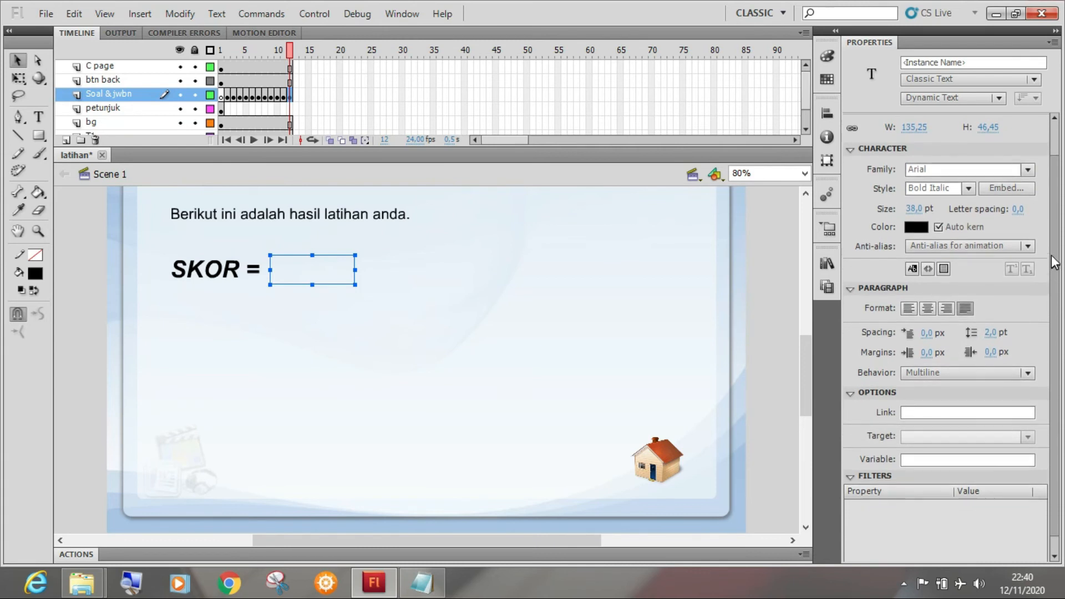
pyautogui.scroll(2, 1054, 260)
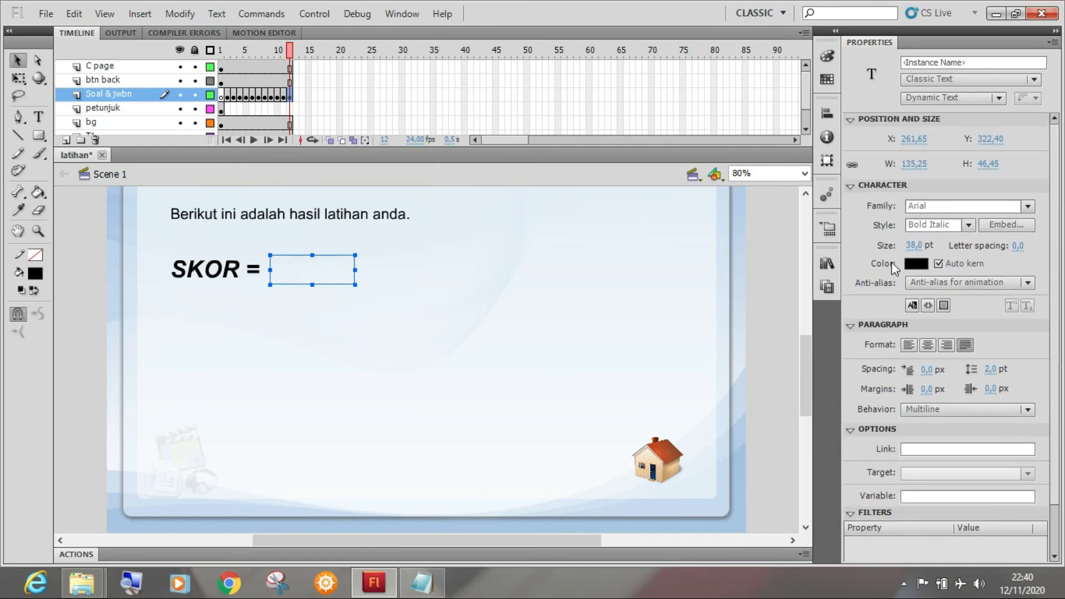
pyautogui.click(959, 283)
pyautogui.click(968, 303)
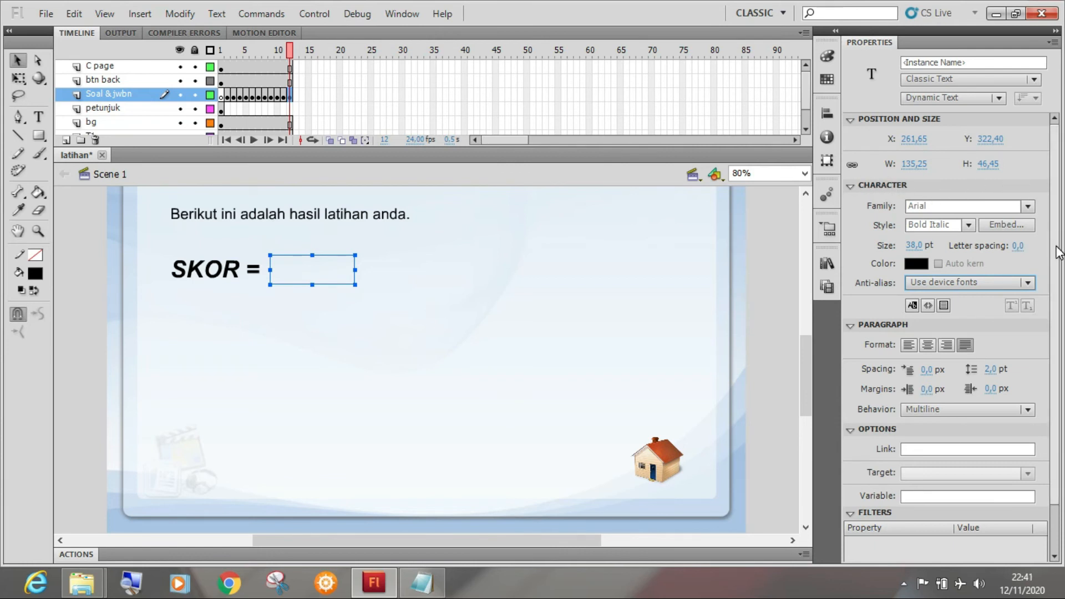
# Assign the variable name skor to the dynamic text box and reselect the box to check its settings.
pyautogui.moveTo(1055, 244); pyautogui.dragTo(1060, 325)
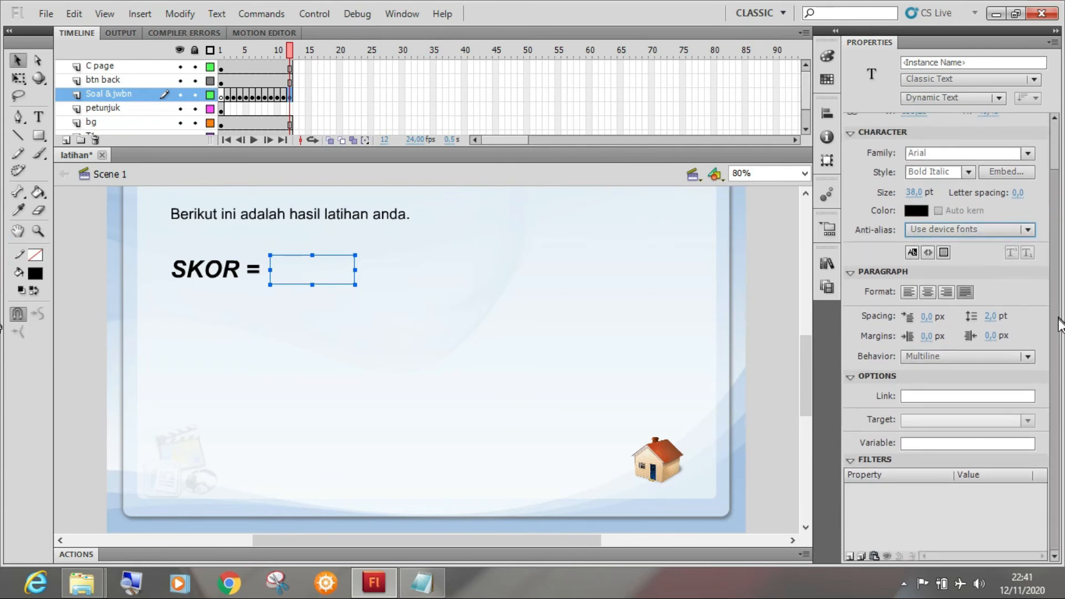
pyautogui.click(851, 377)
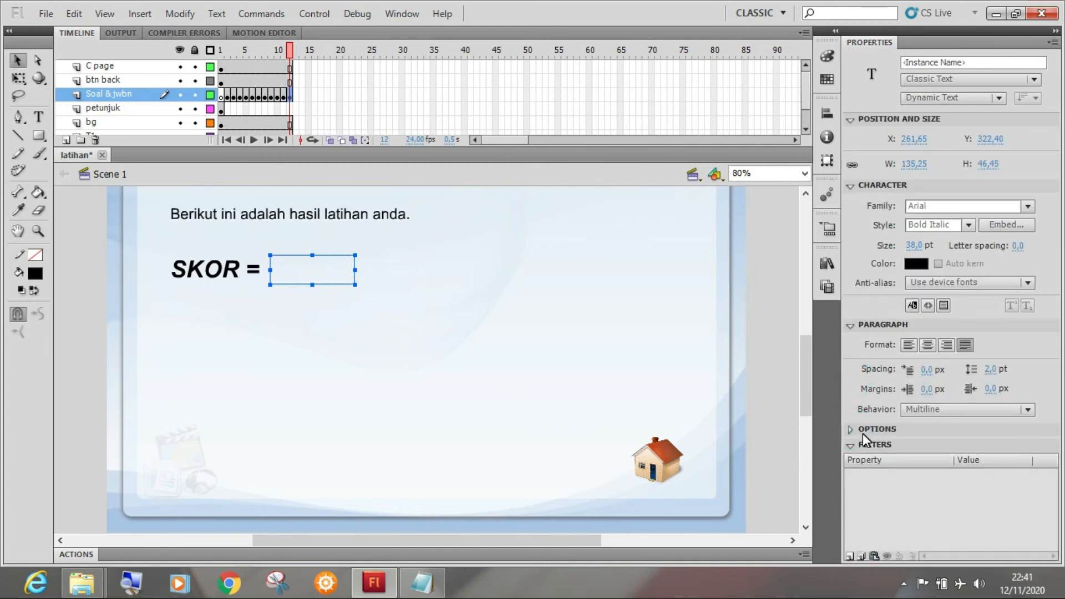
pyautogui.click(850, 429)
pyautogui.scroll(-2, 903, 434)
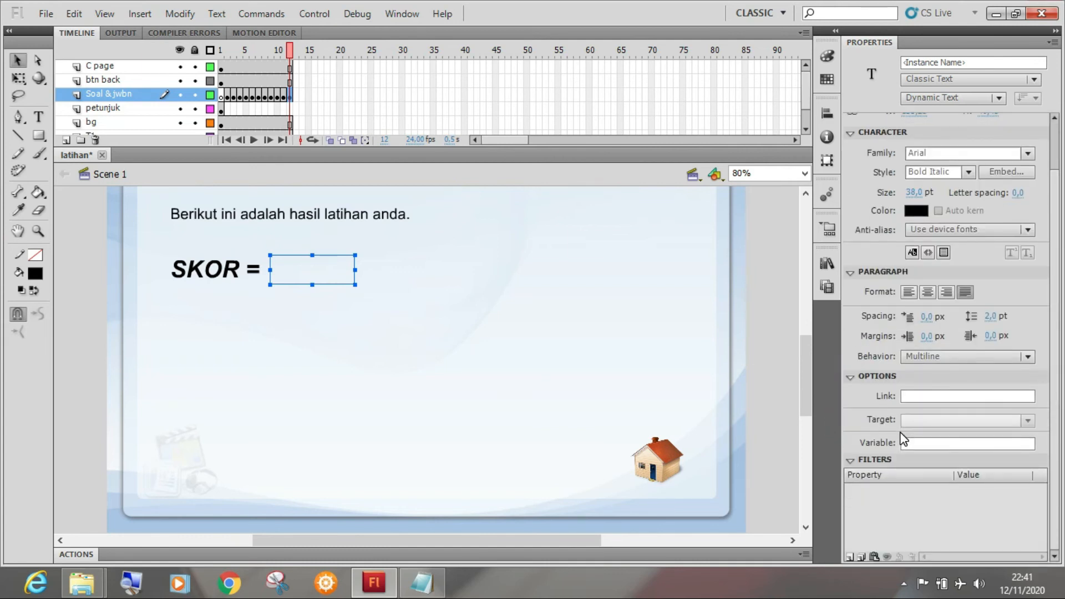
pyautogui.click(953, 444)
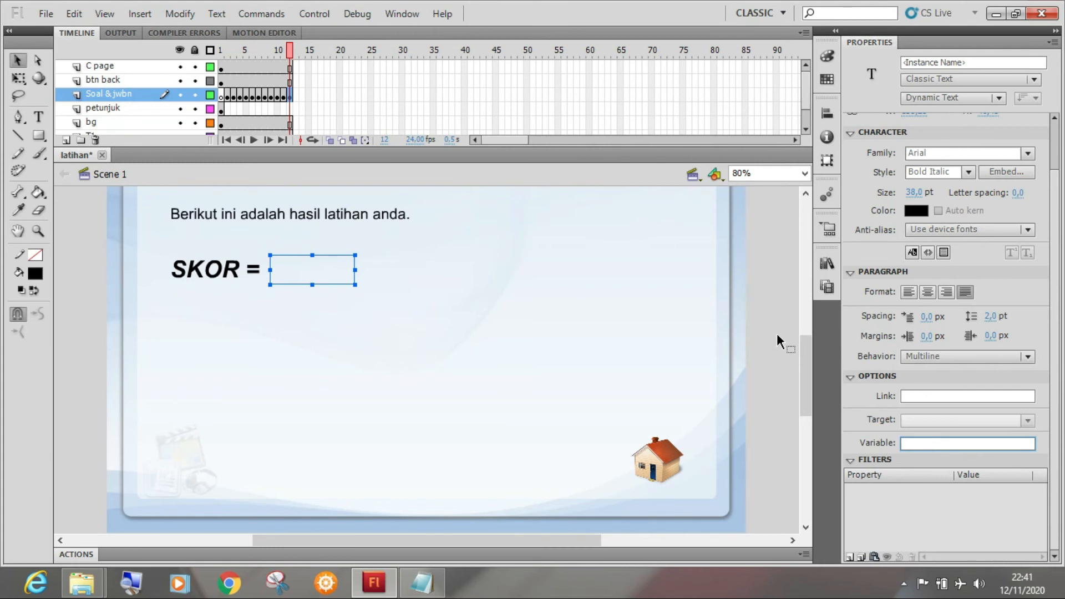
pyautogui.write('skor')
pyautogui.press('Return')
pyautogui.click(768, 313)
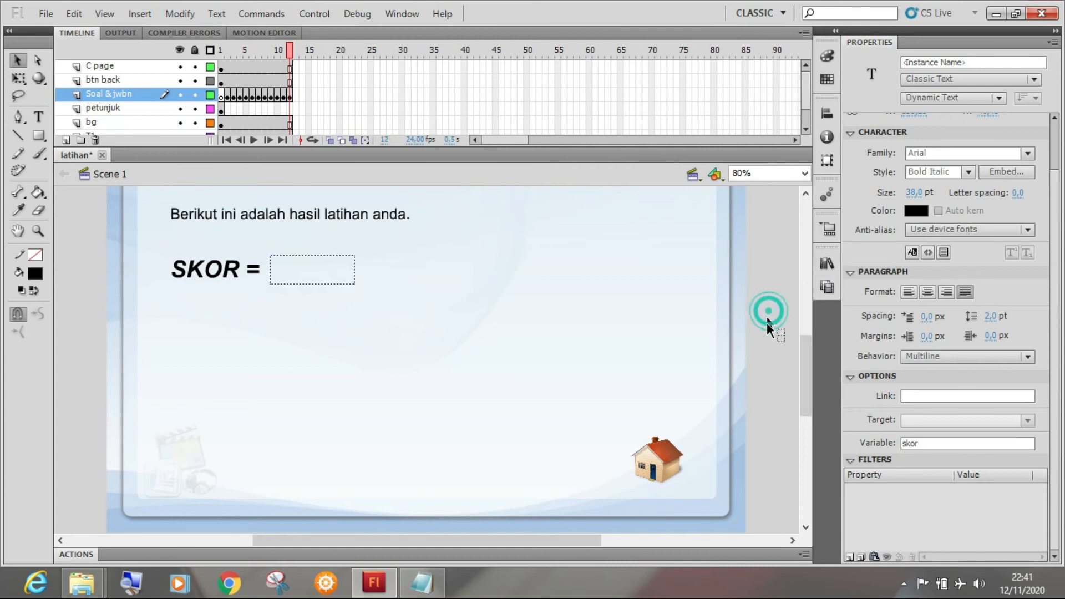
pyautogui.click(317, 269)
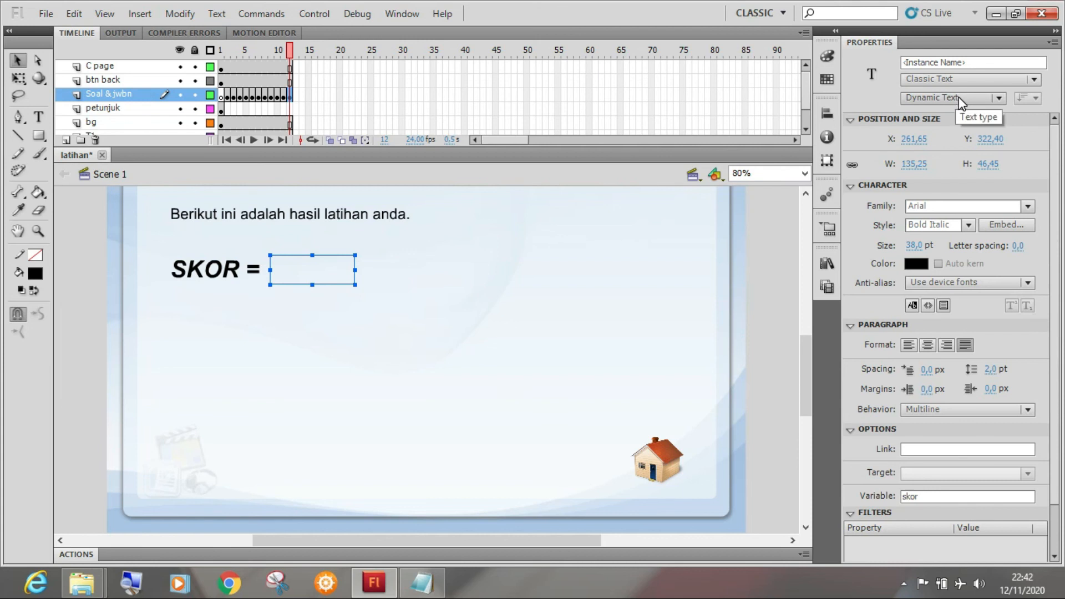
# Review the frame 12 score page layout against the instructions page with the MULAI button on frame 1.
pyautogui.click(781, 291)
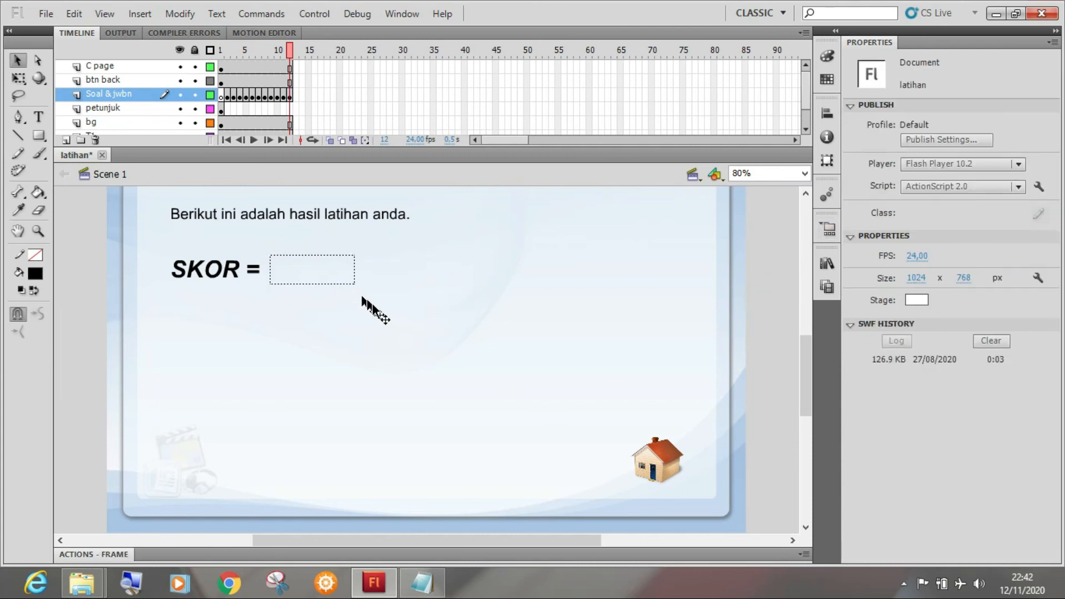
pyautogui.moveTo(806, 367)
pyautogui.mouseDown()
pyautogui.moveTo(798, 338)
pyautogui.moveTo(800, 359)
pyautogui.mouseUp()
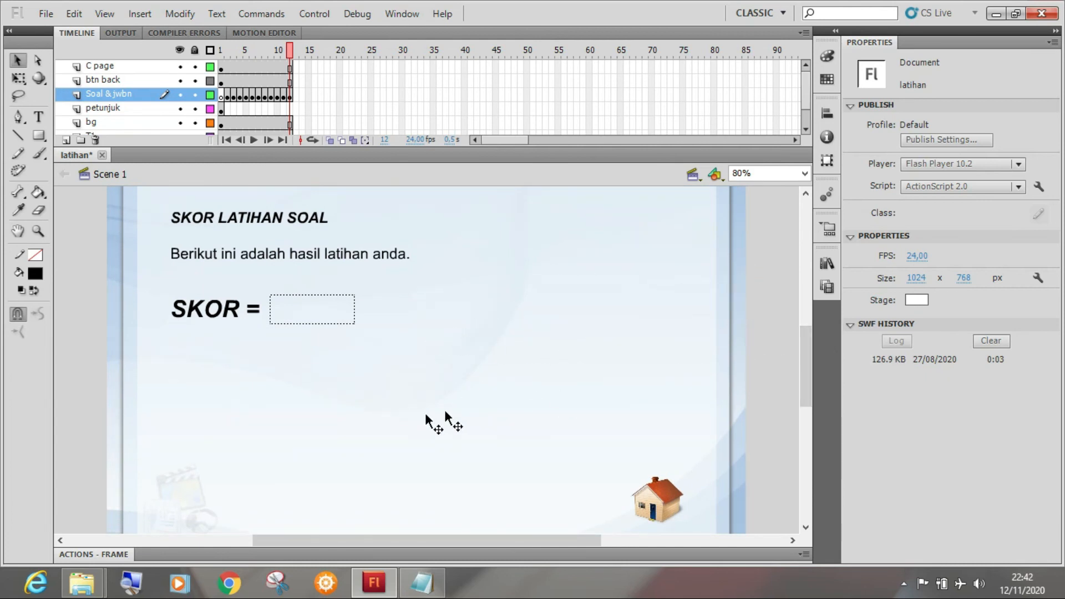
pyautogui.moveTo(807, 344); pyautogui.dragTo(810, 353)
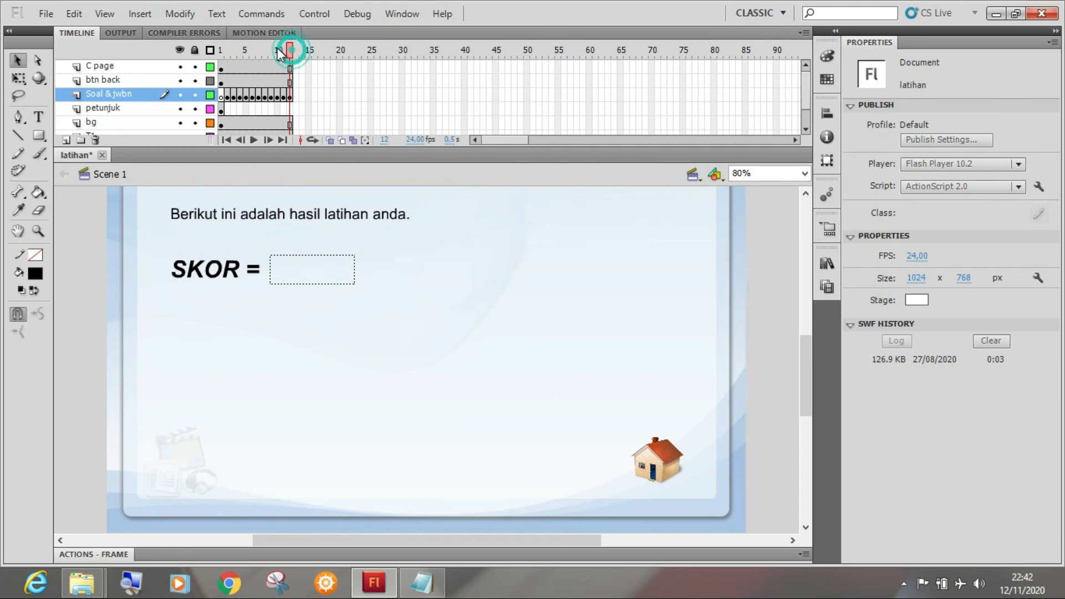
pyautogui.moveTo(278, 49); pyautogui.dragTo(221, 50)
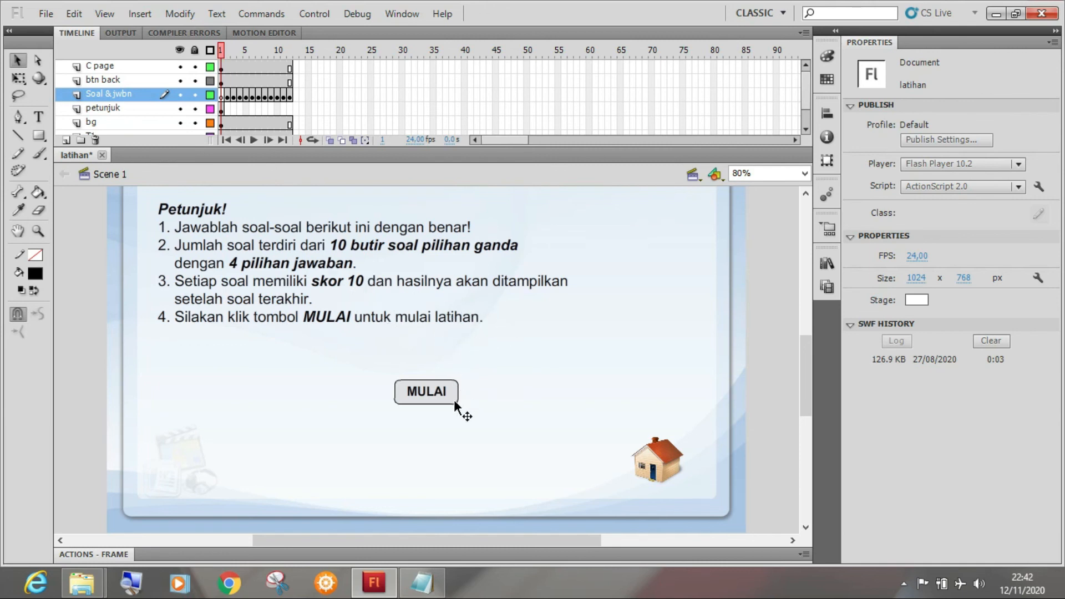
# Place the btn coba symbol (ULANGI) from the library on the frame 12 score page, at about X 507, Y 590.
pyautogui.click(291, 49)
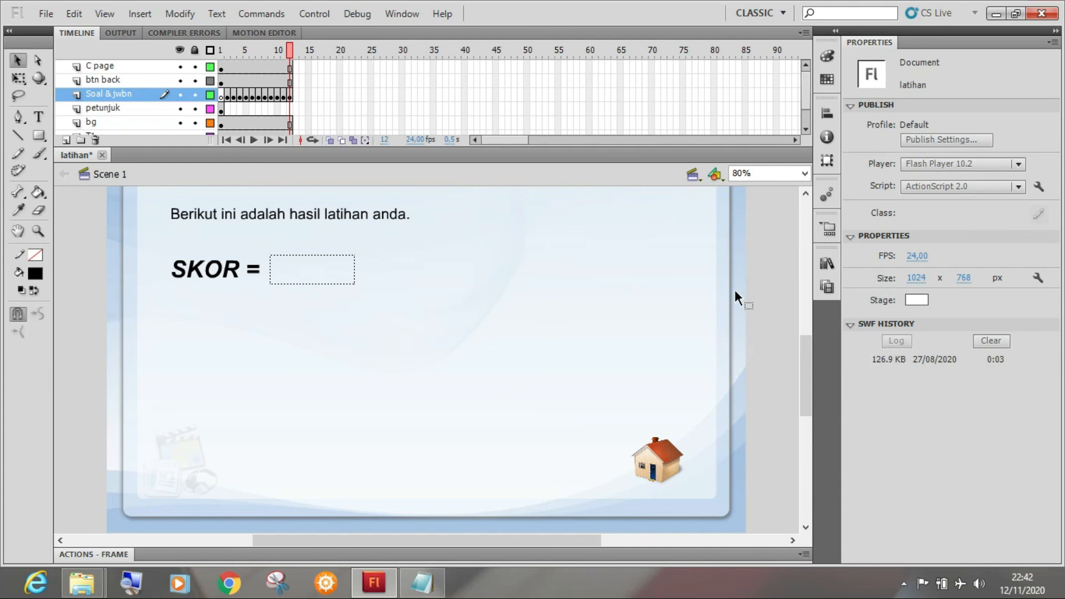
pyautogui.click(827, 263)
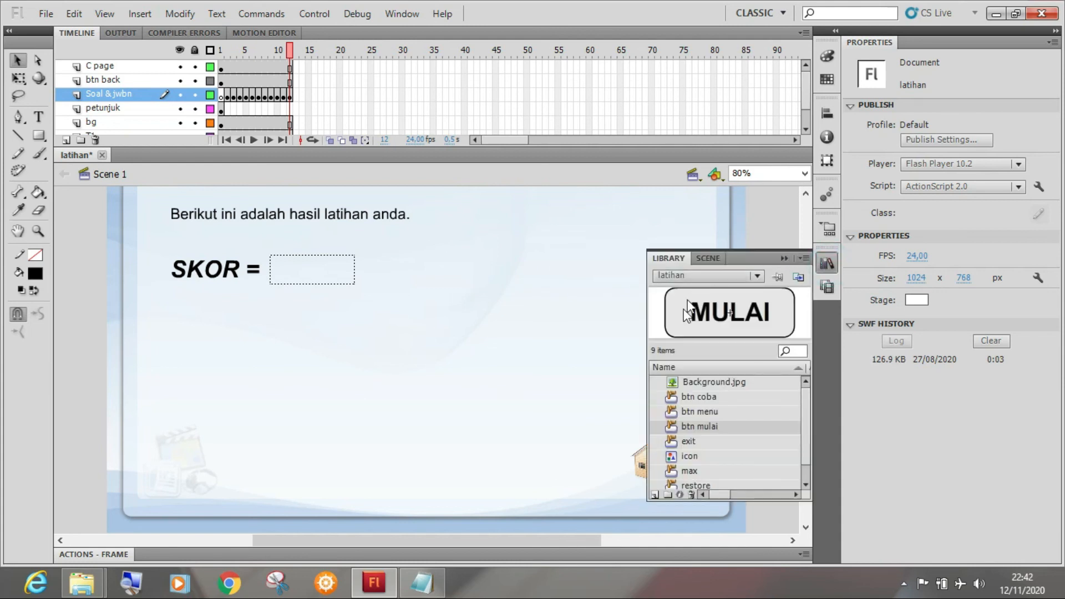
pyautogui.click(714, 397)
pyautogui.moveTo(736, 402); pyautogui.dragTo(425, 425)
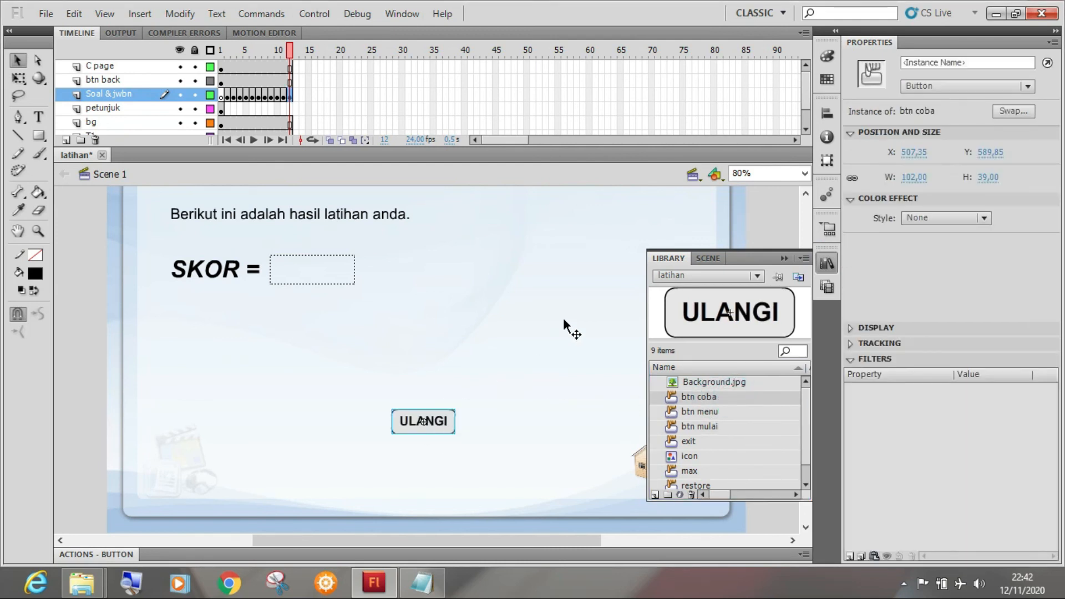
pyautogui.click(88, 328)
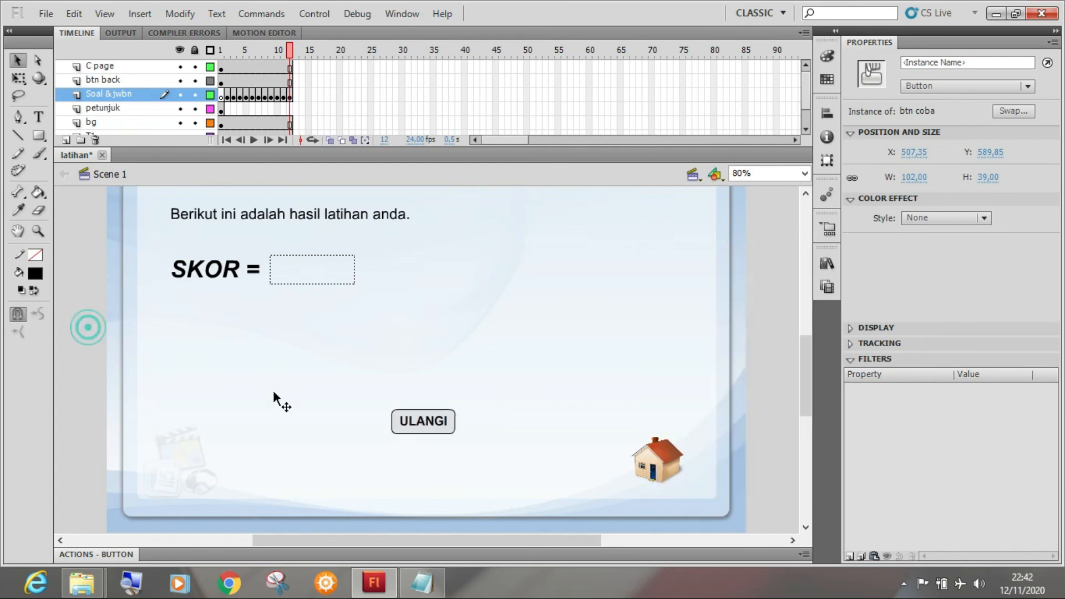
# Centre the ULANGI button horizontally on the stage and check its position.
pyautogui.click(433, 419)
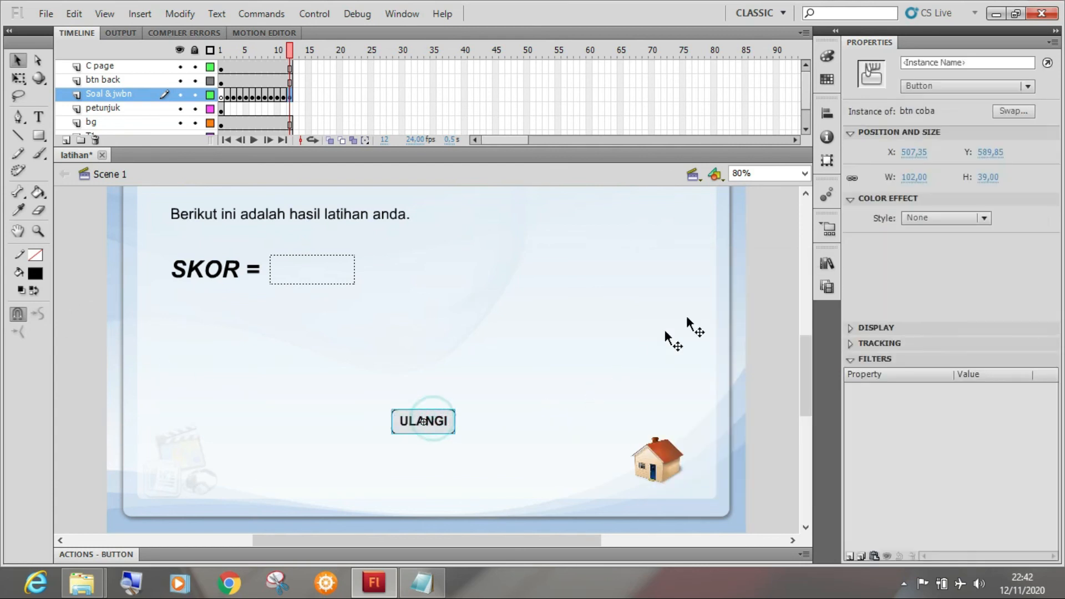
pyautogui.click(827, 113)
pyautogui.click(692, 146)
pyautogui.click(766, 357)
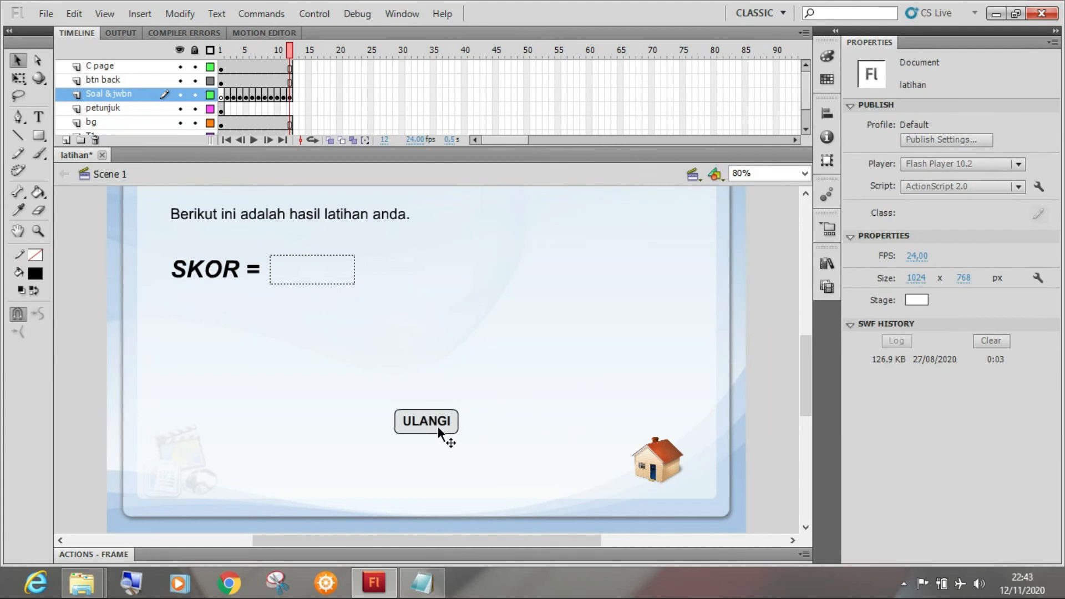
pyautogui.click(433, 426)
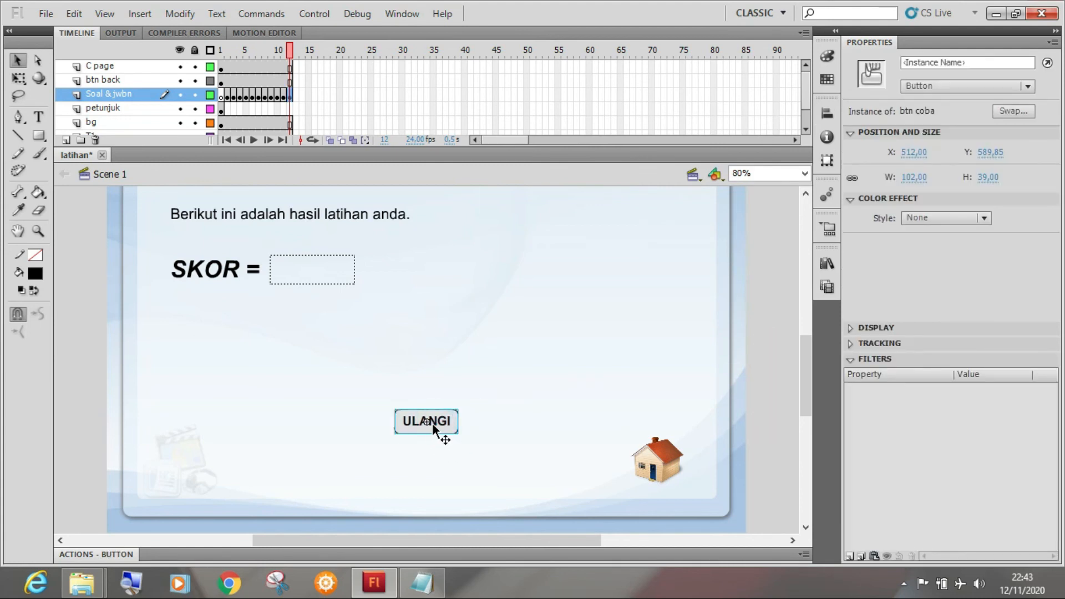
pyautogui.click(761, 346)
# Review the score page and scrub the timeline back from frame 12 through the question frames.
pyautogui.scroll(3, 761, 346)
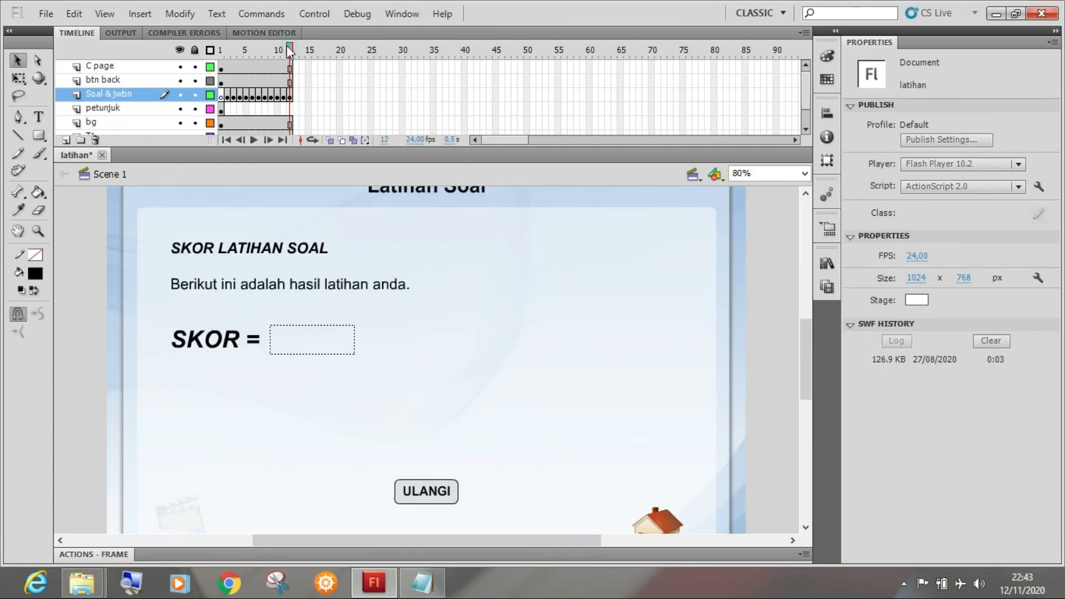
pyautogui.moveTo(287, 45)
pyautogui.mouseDown()
pyautogui.moveTo(214, 49)
pyautogui.moveTo(291, 48)
pyautogui.moveTo(231, 38)
pyautogui.moveTo(294, 47)
pyautogui.mouseUp()
pyautogui.moveTo(289, 48); pyautogui.dragTo(244, 49)
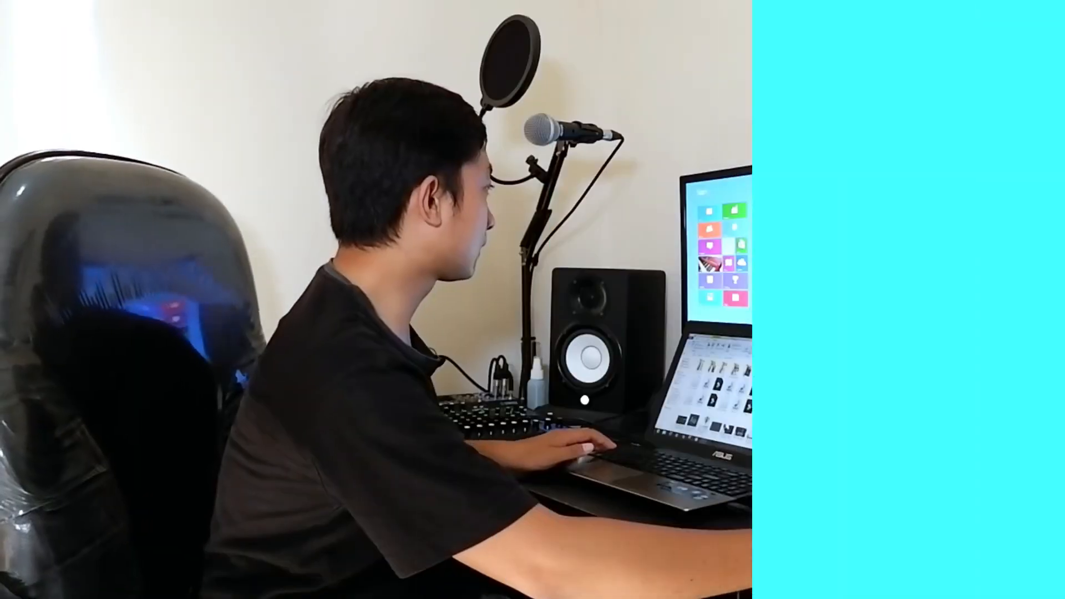